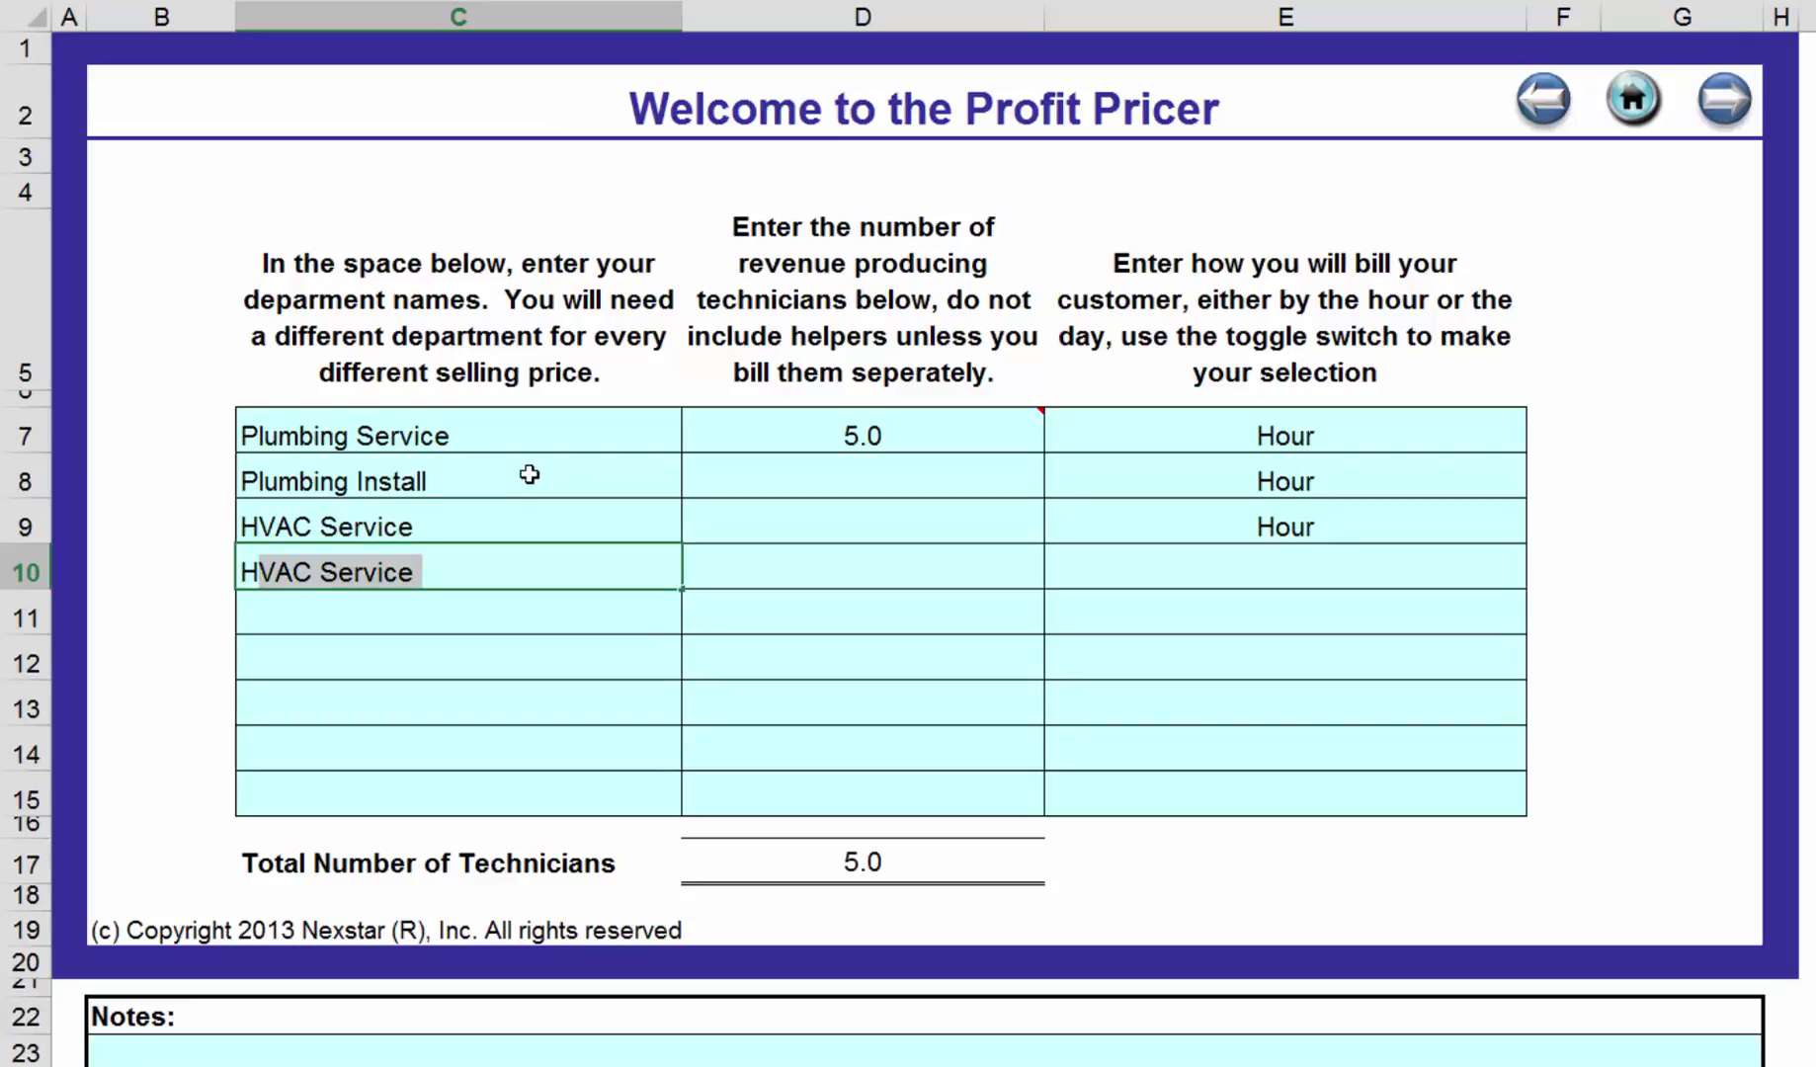
Enter HVAC Install as the department name in row 10, below HVAC Service.
text(VAC Ins)
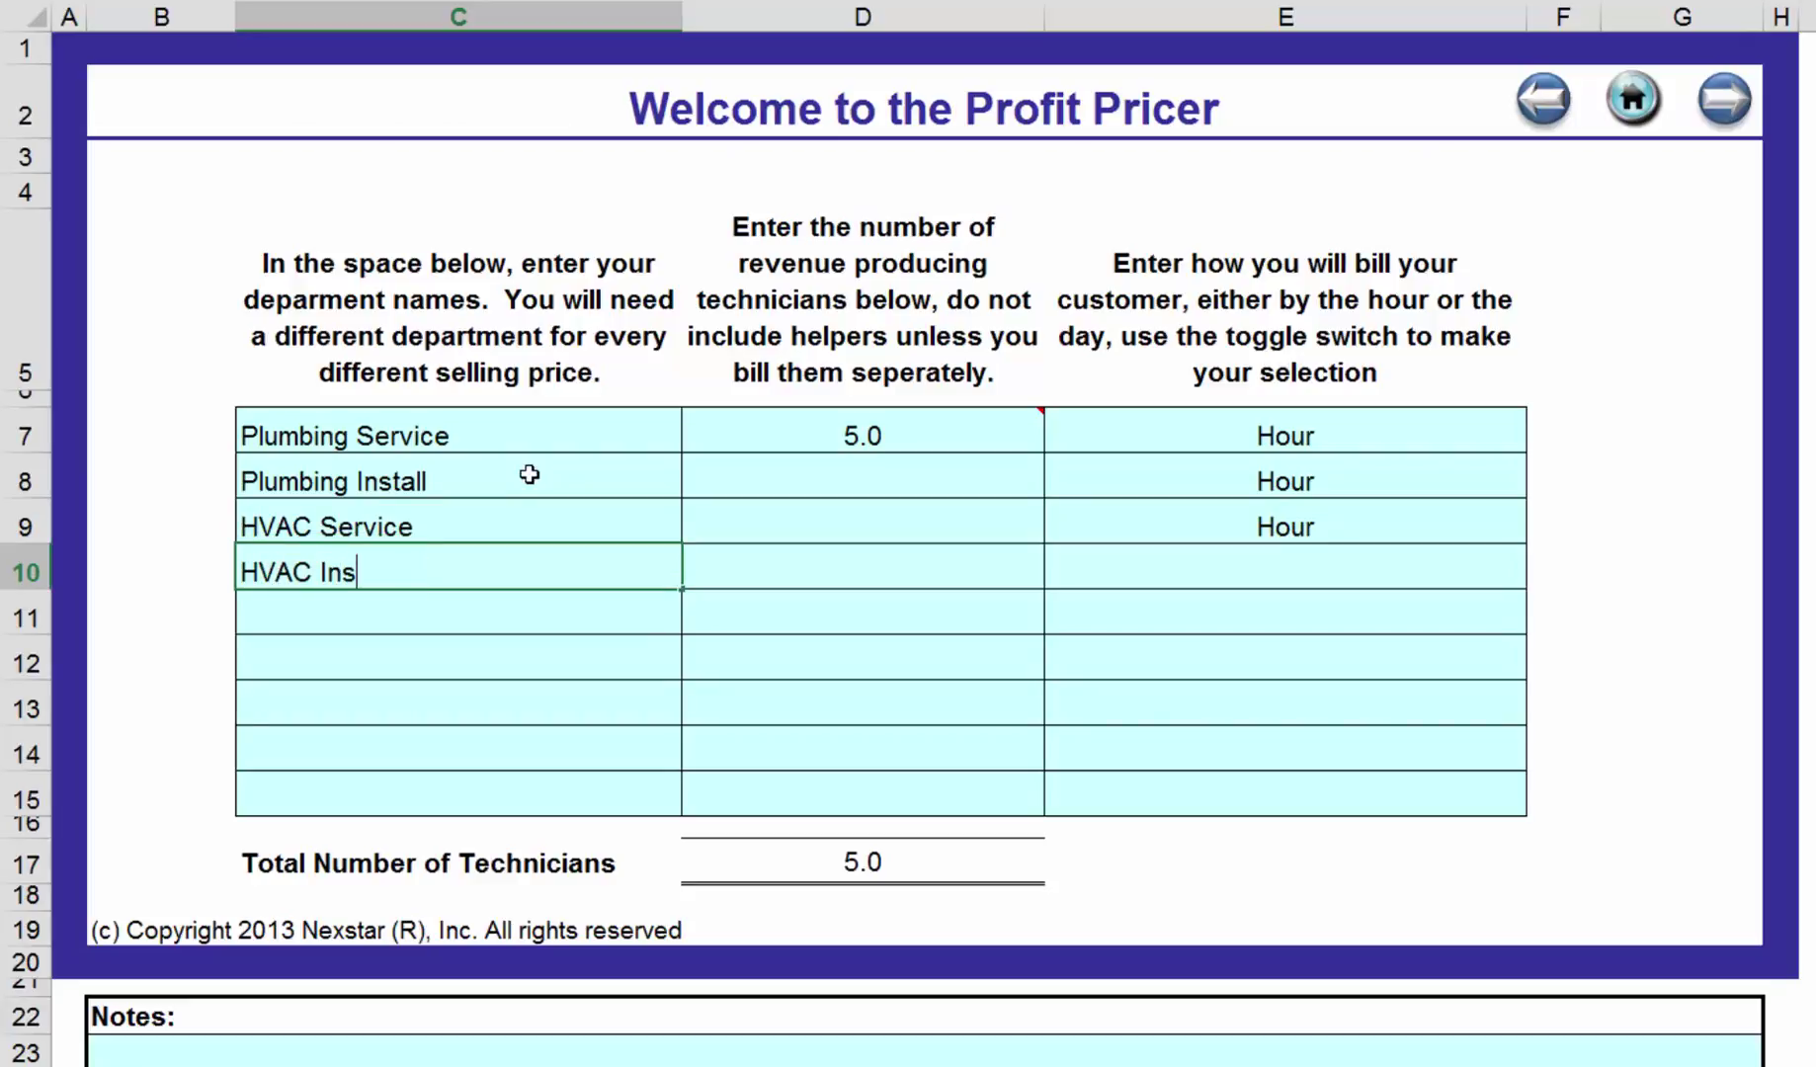
text(tall)
click(459, 621)
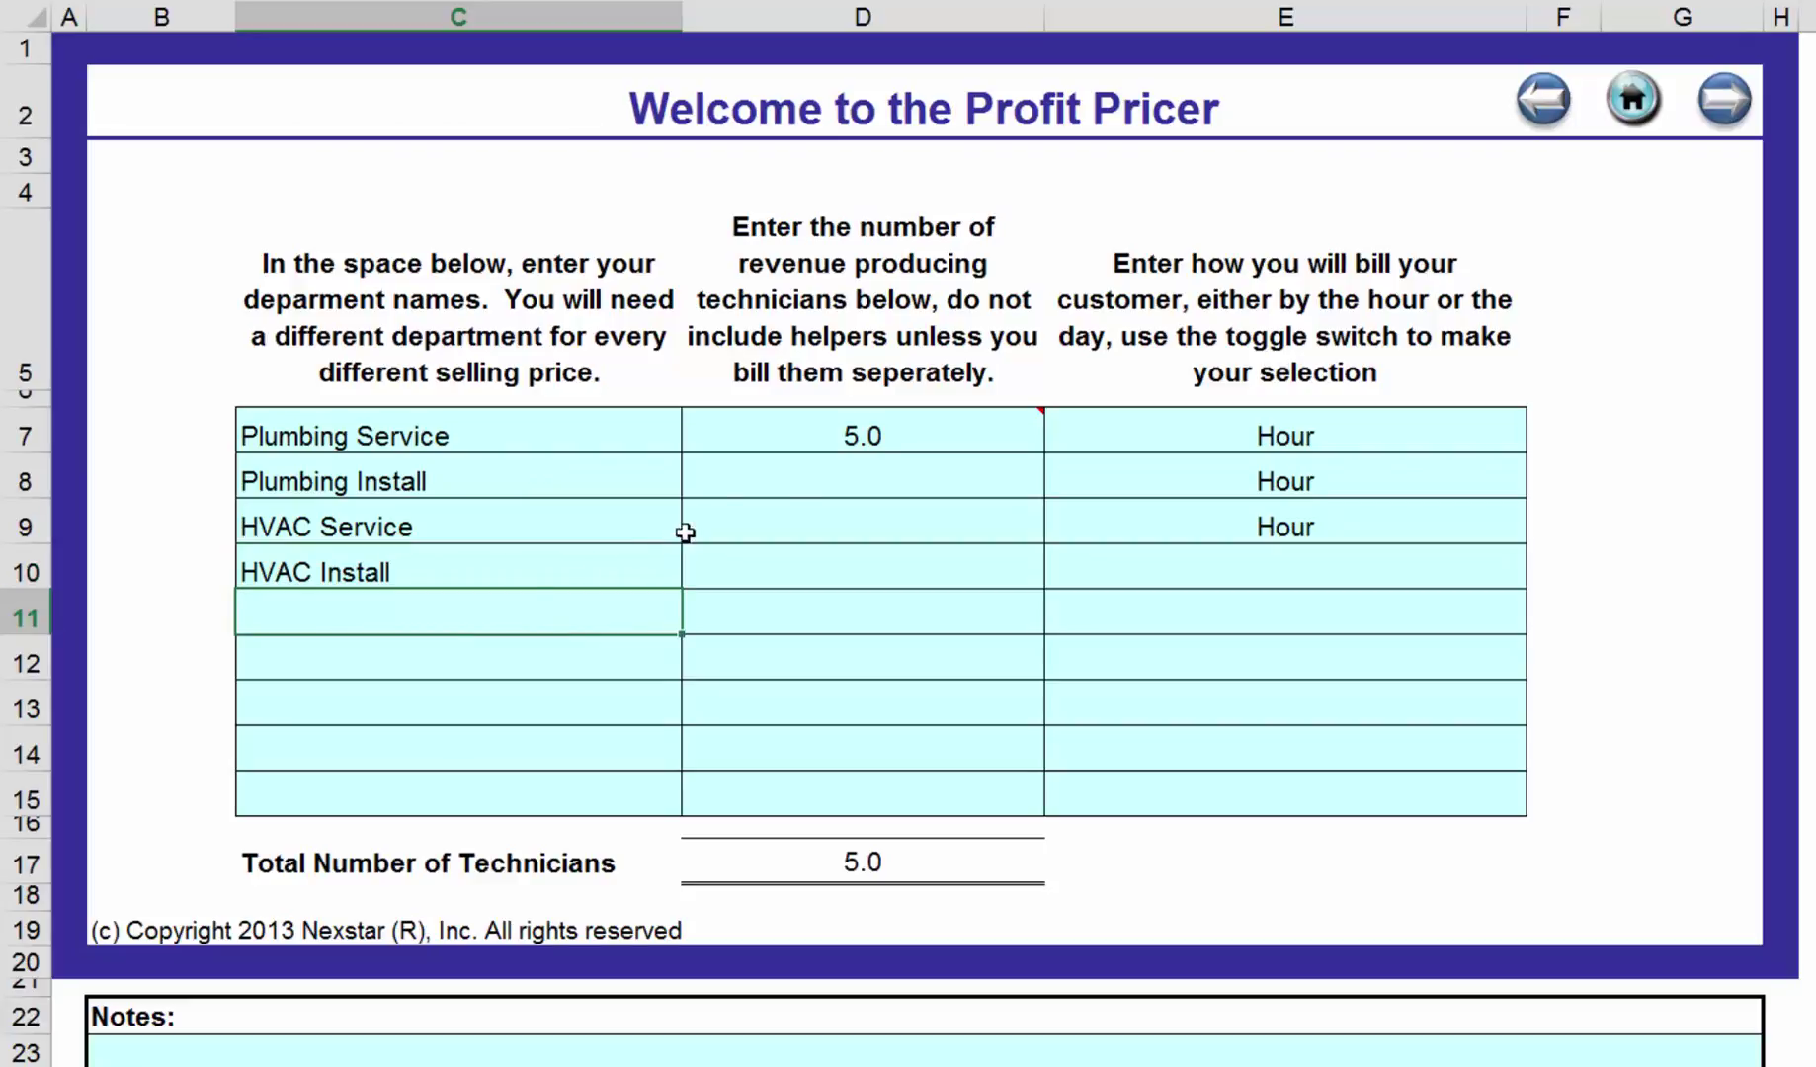
Enter the technician counts: 1 for Plumbing Install, 4 for HVAC Service and 2 for HVAC Install.
click(864, 474)
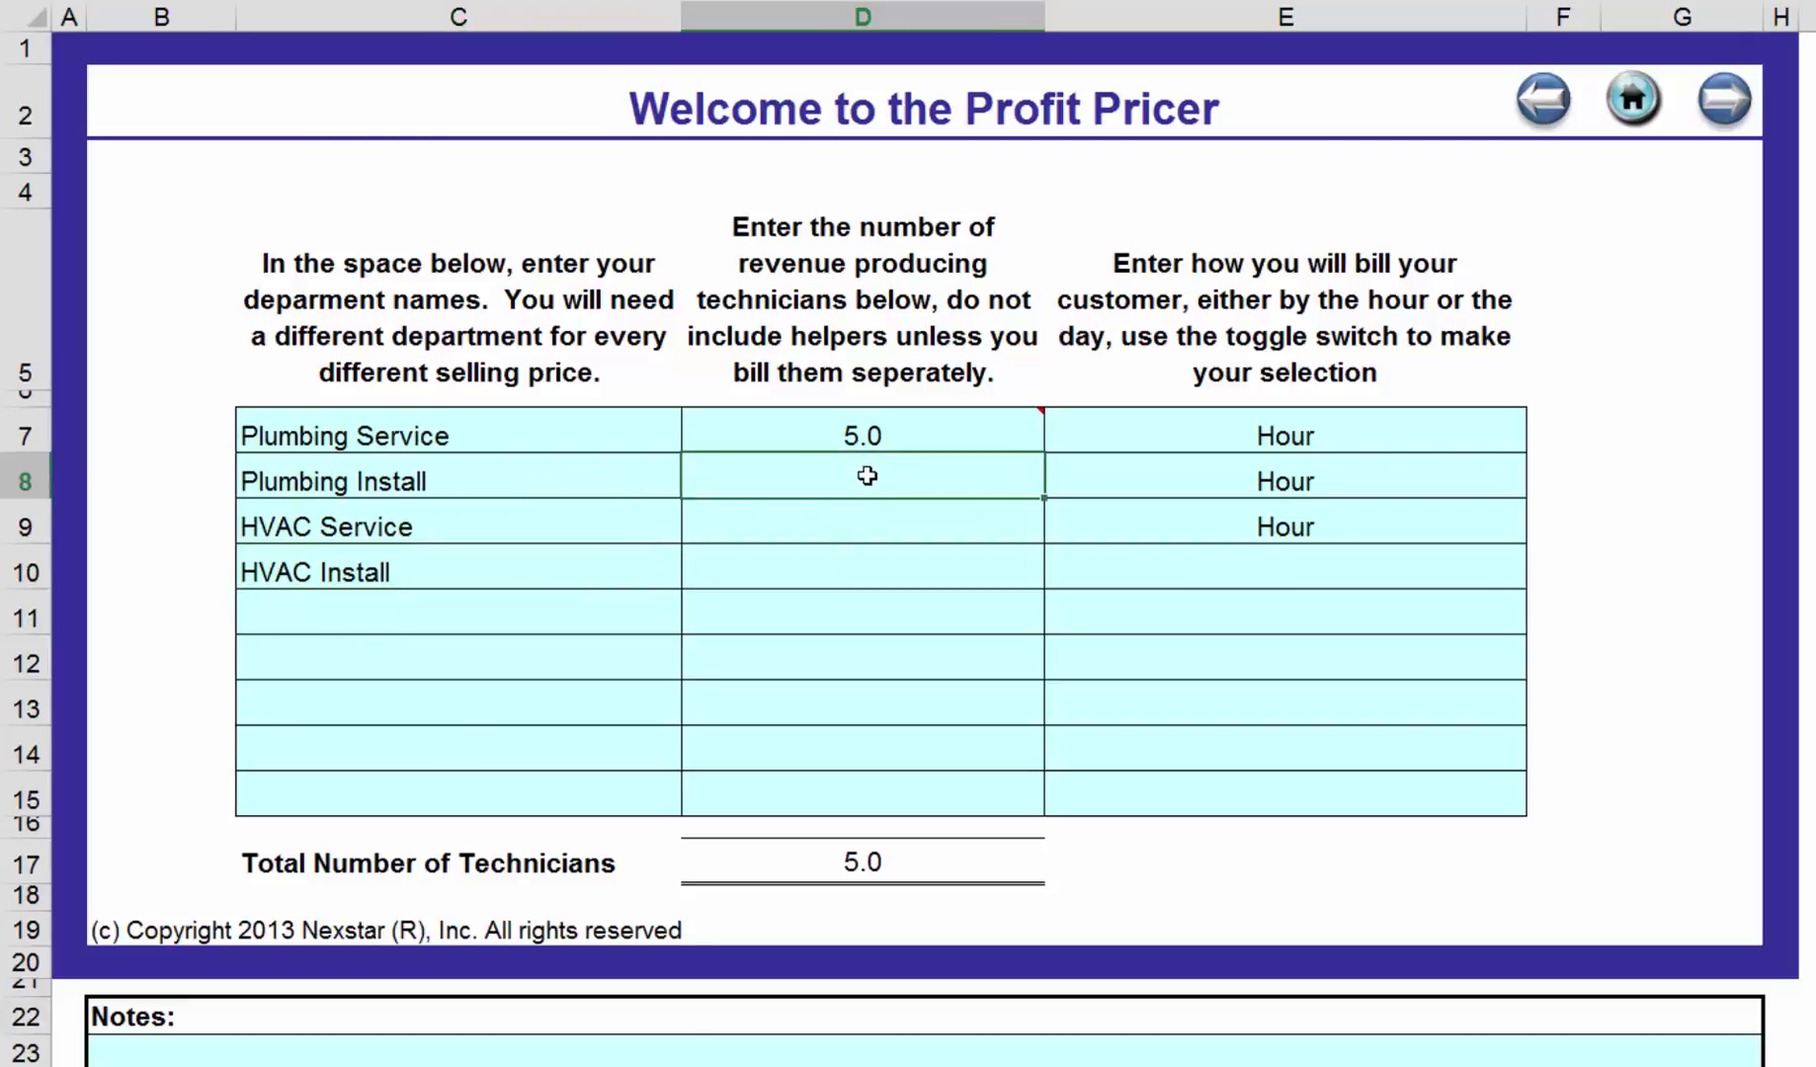
text(1)
key(Return)
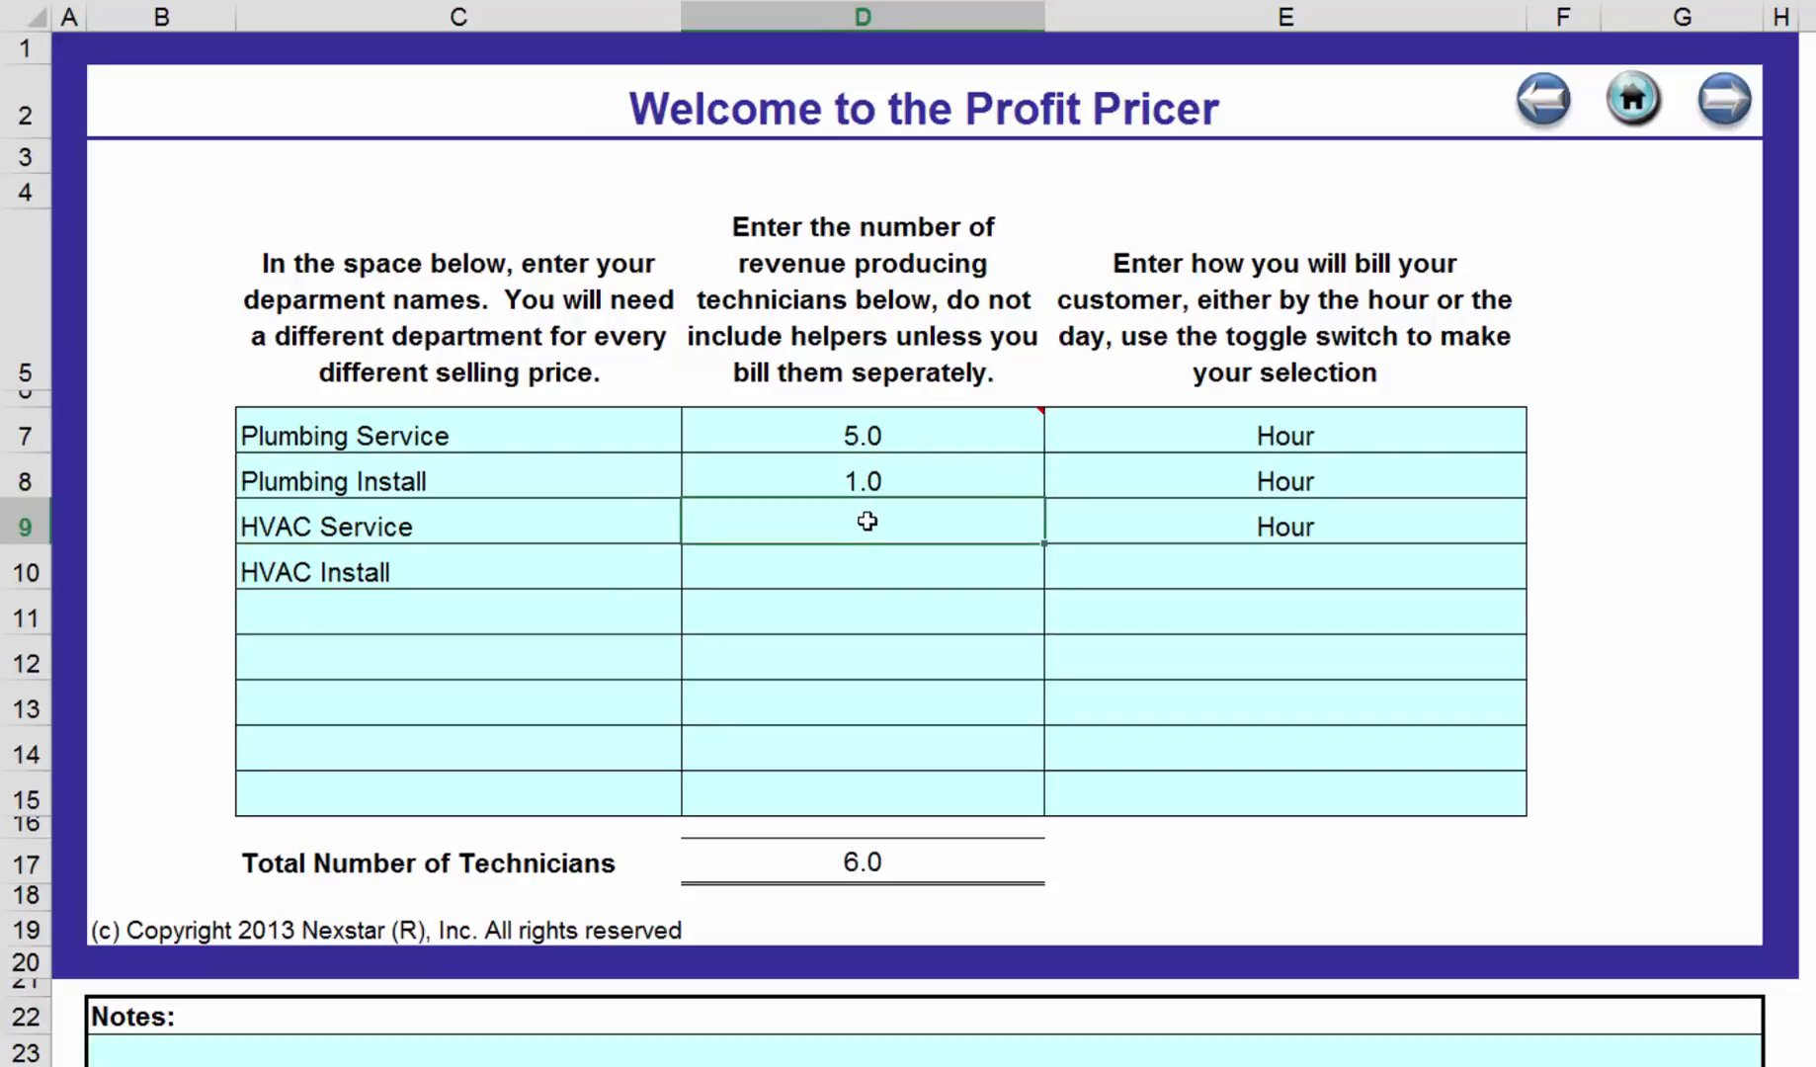
text(4)
key(Return)
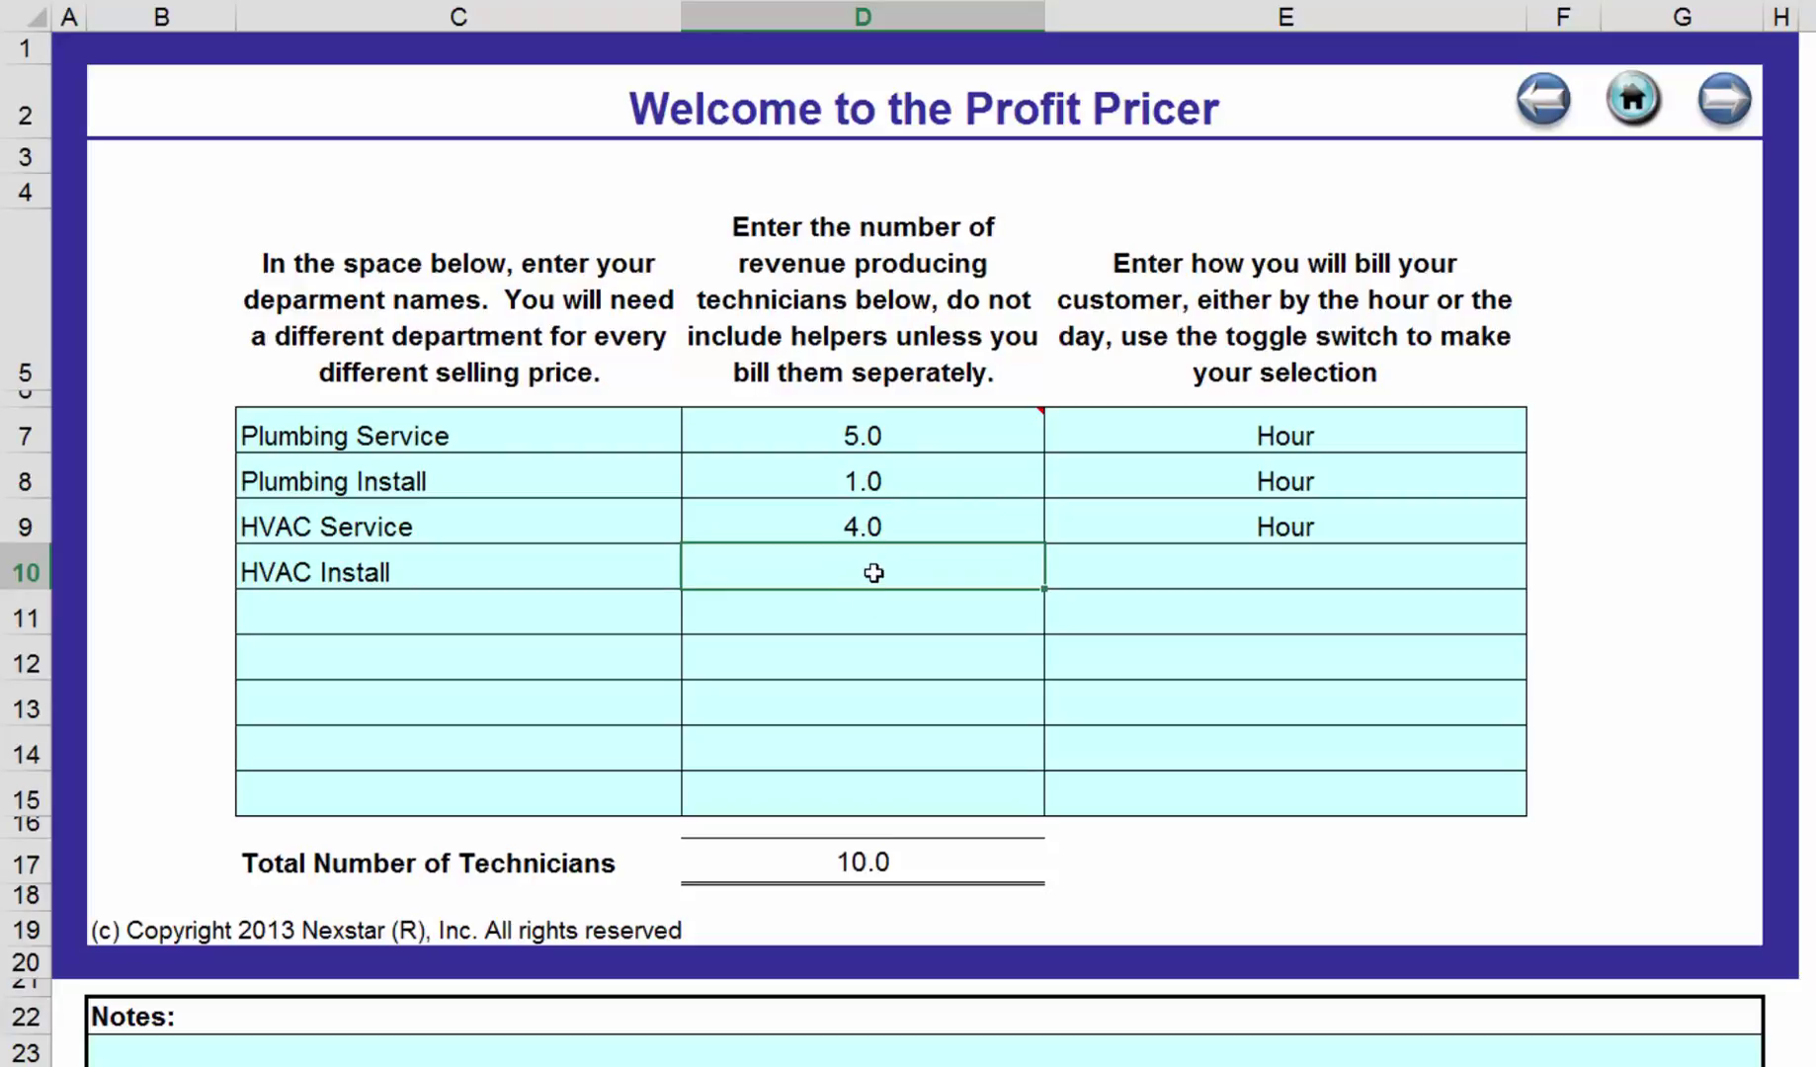
text(2)
key(Return)
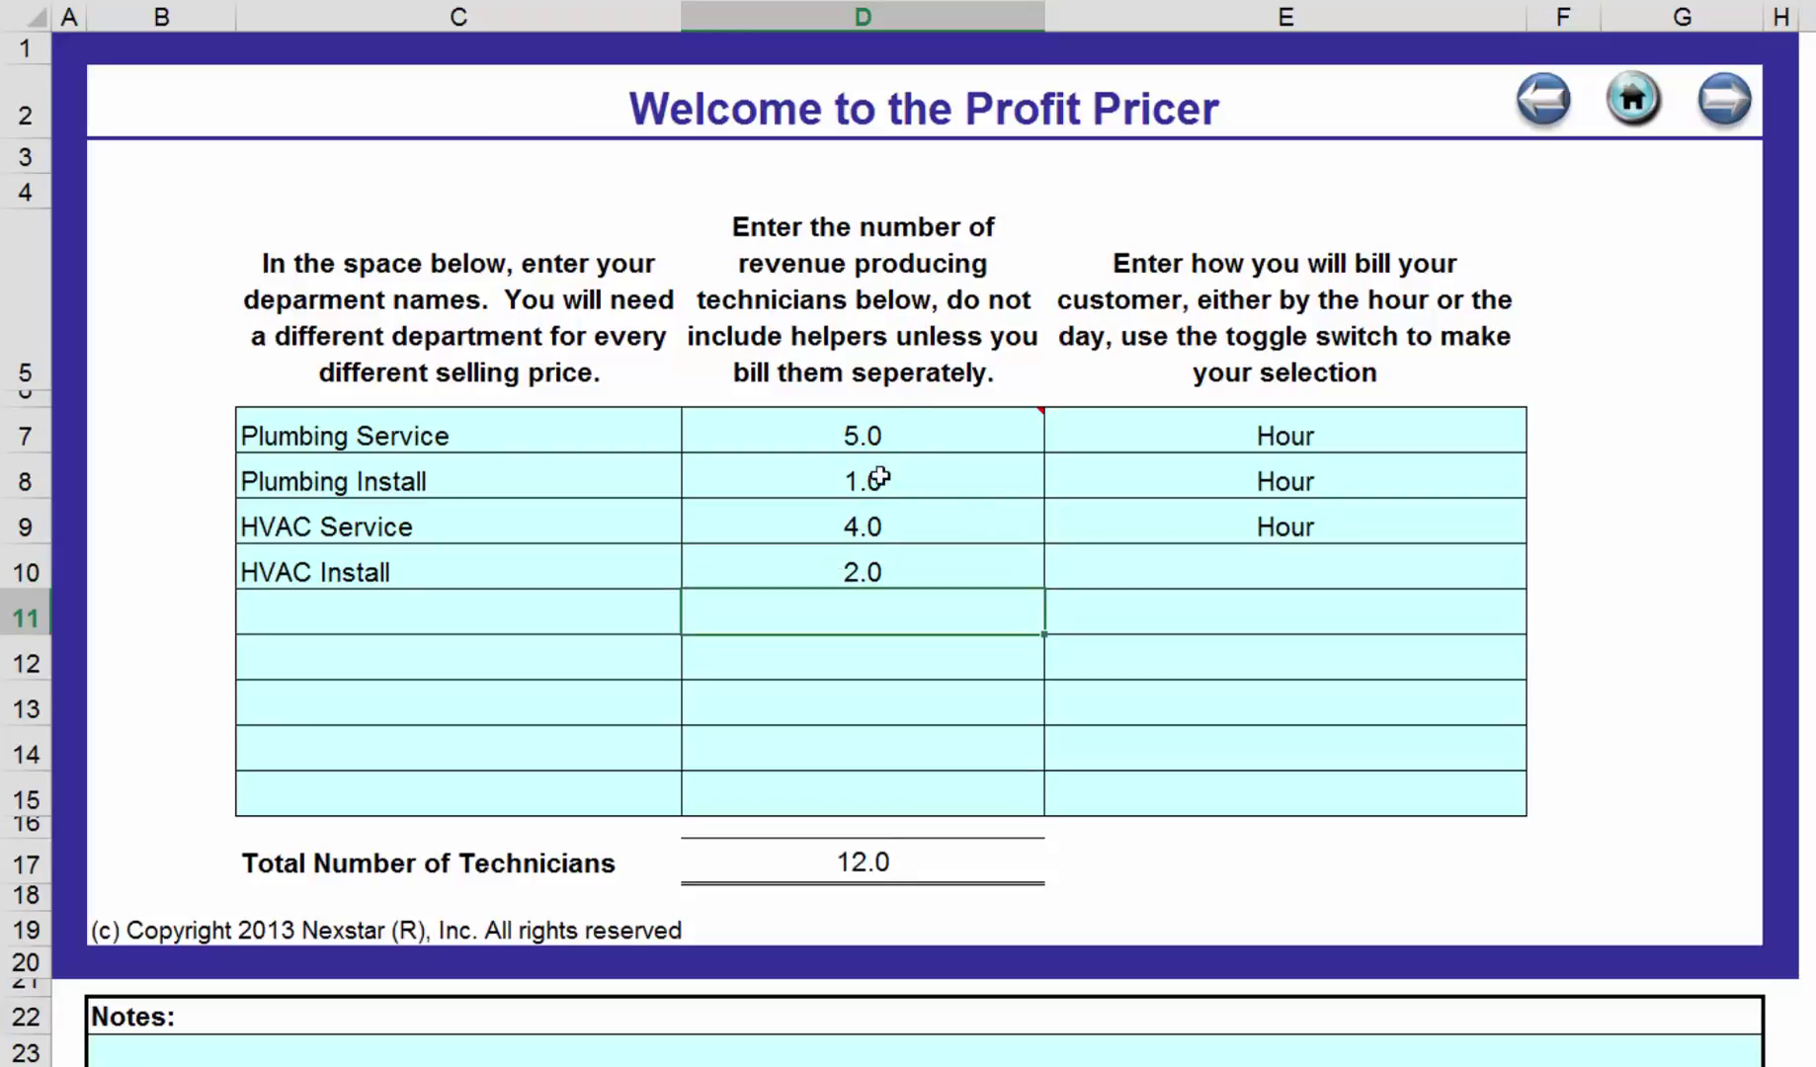
Unprotect the worksheet so that cell comments can be edited.
click(919, 427)
right_click(919, 427)
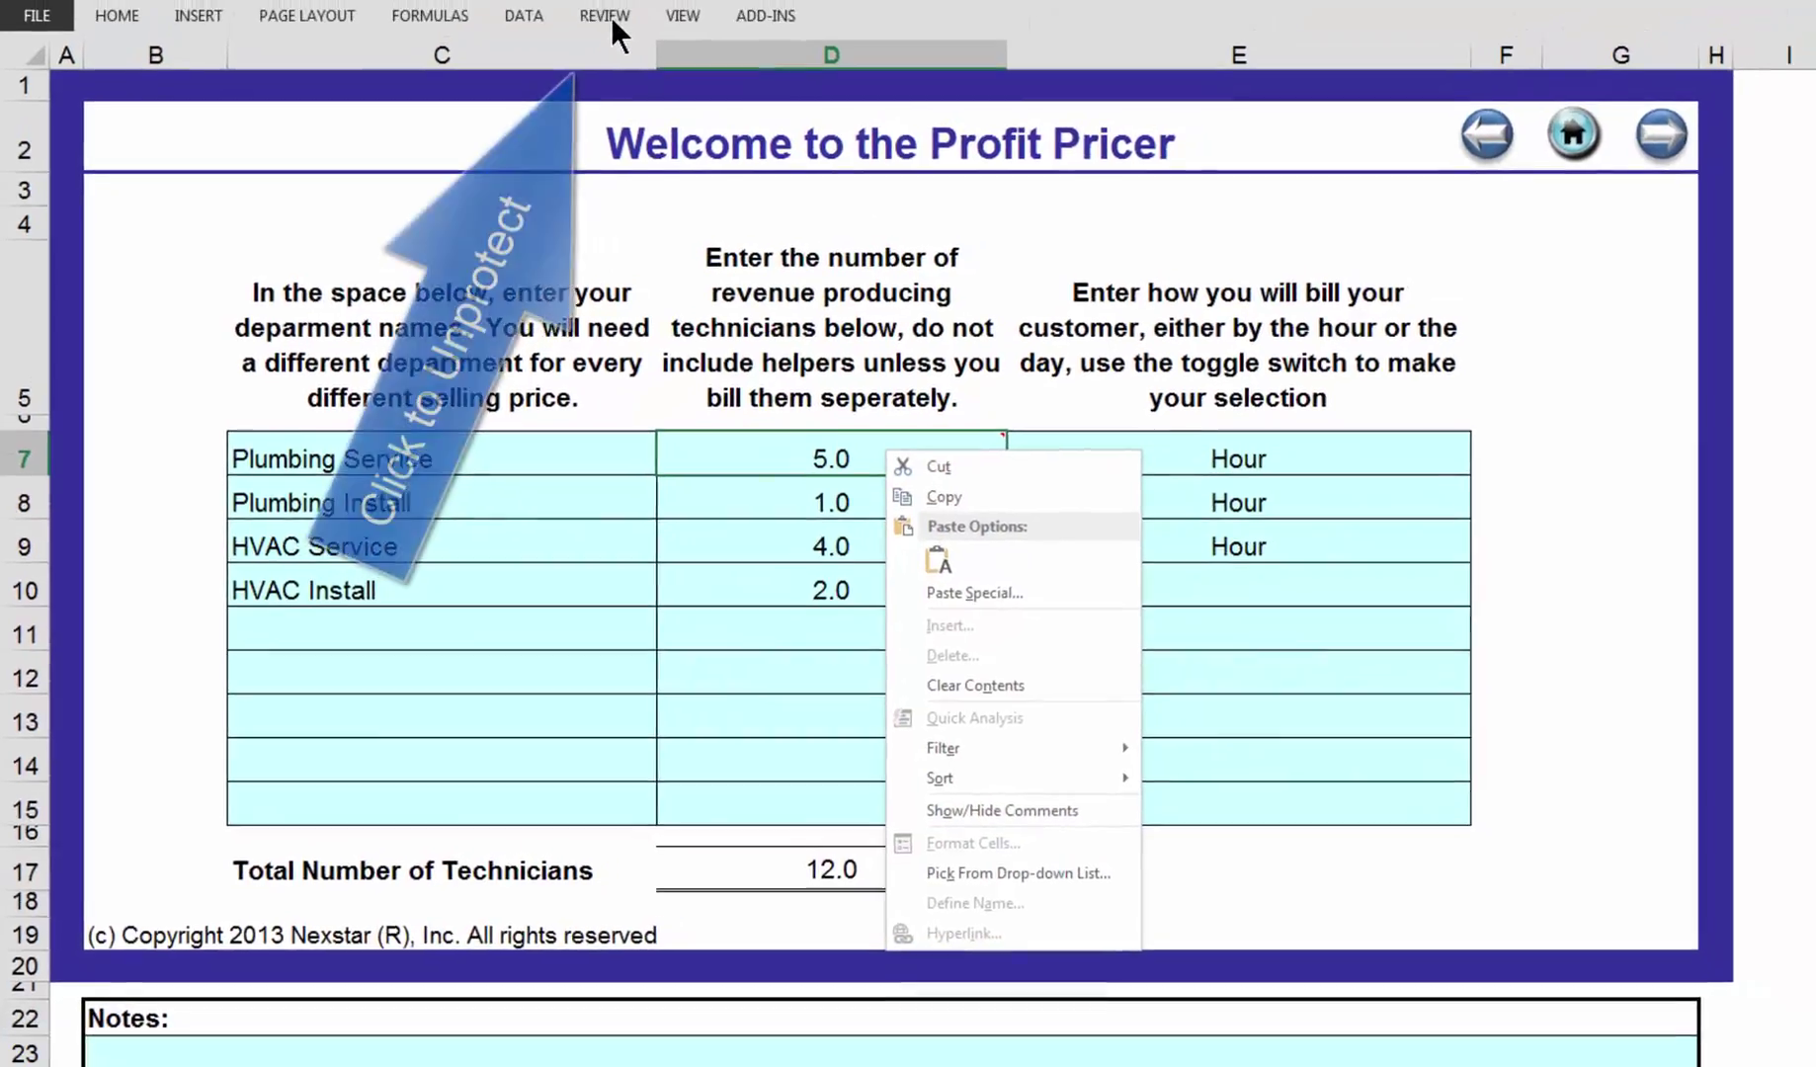
key(Escape)
click(592, 47)
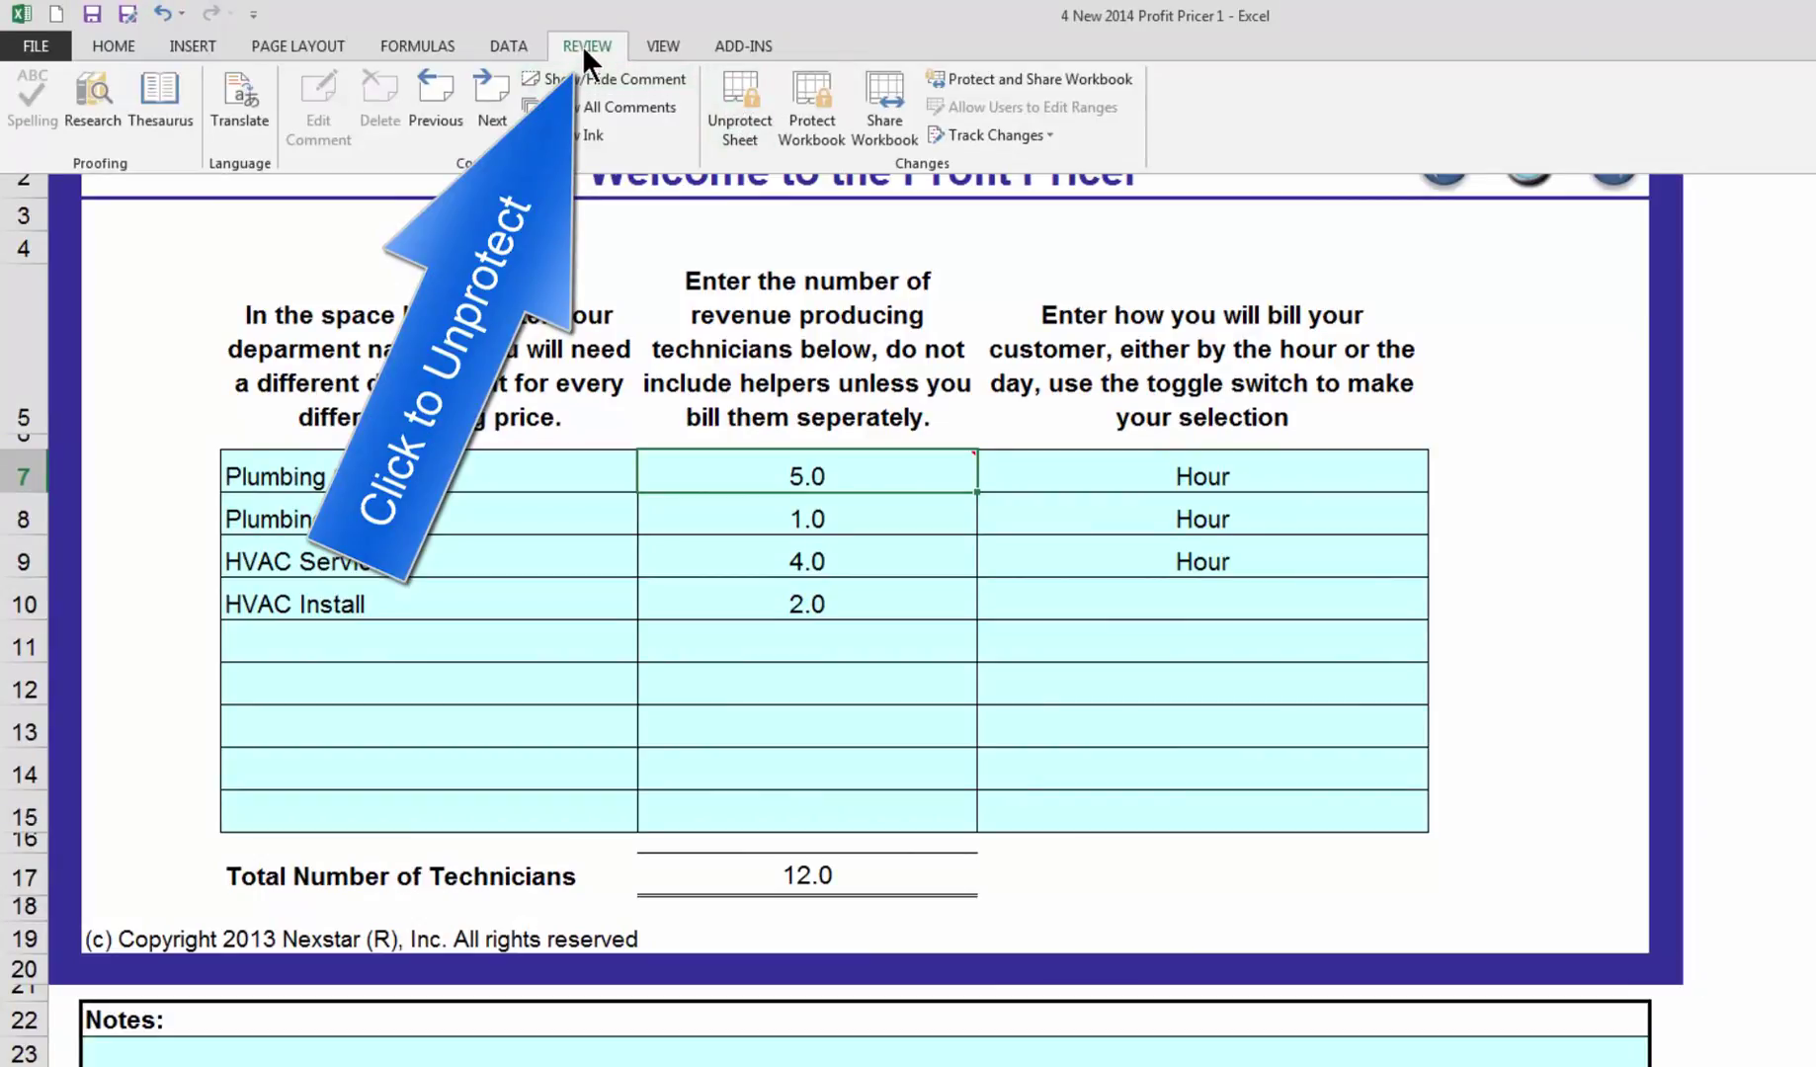
click(736, 109)
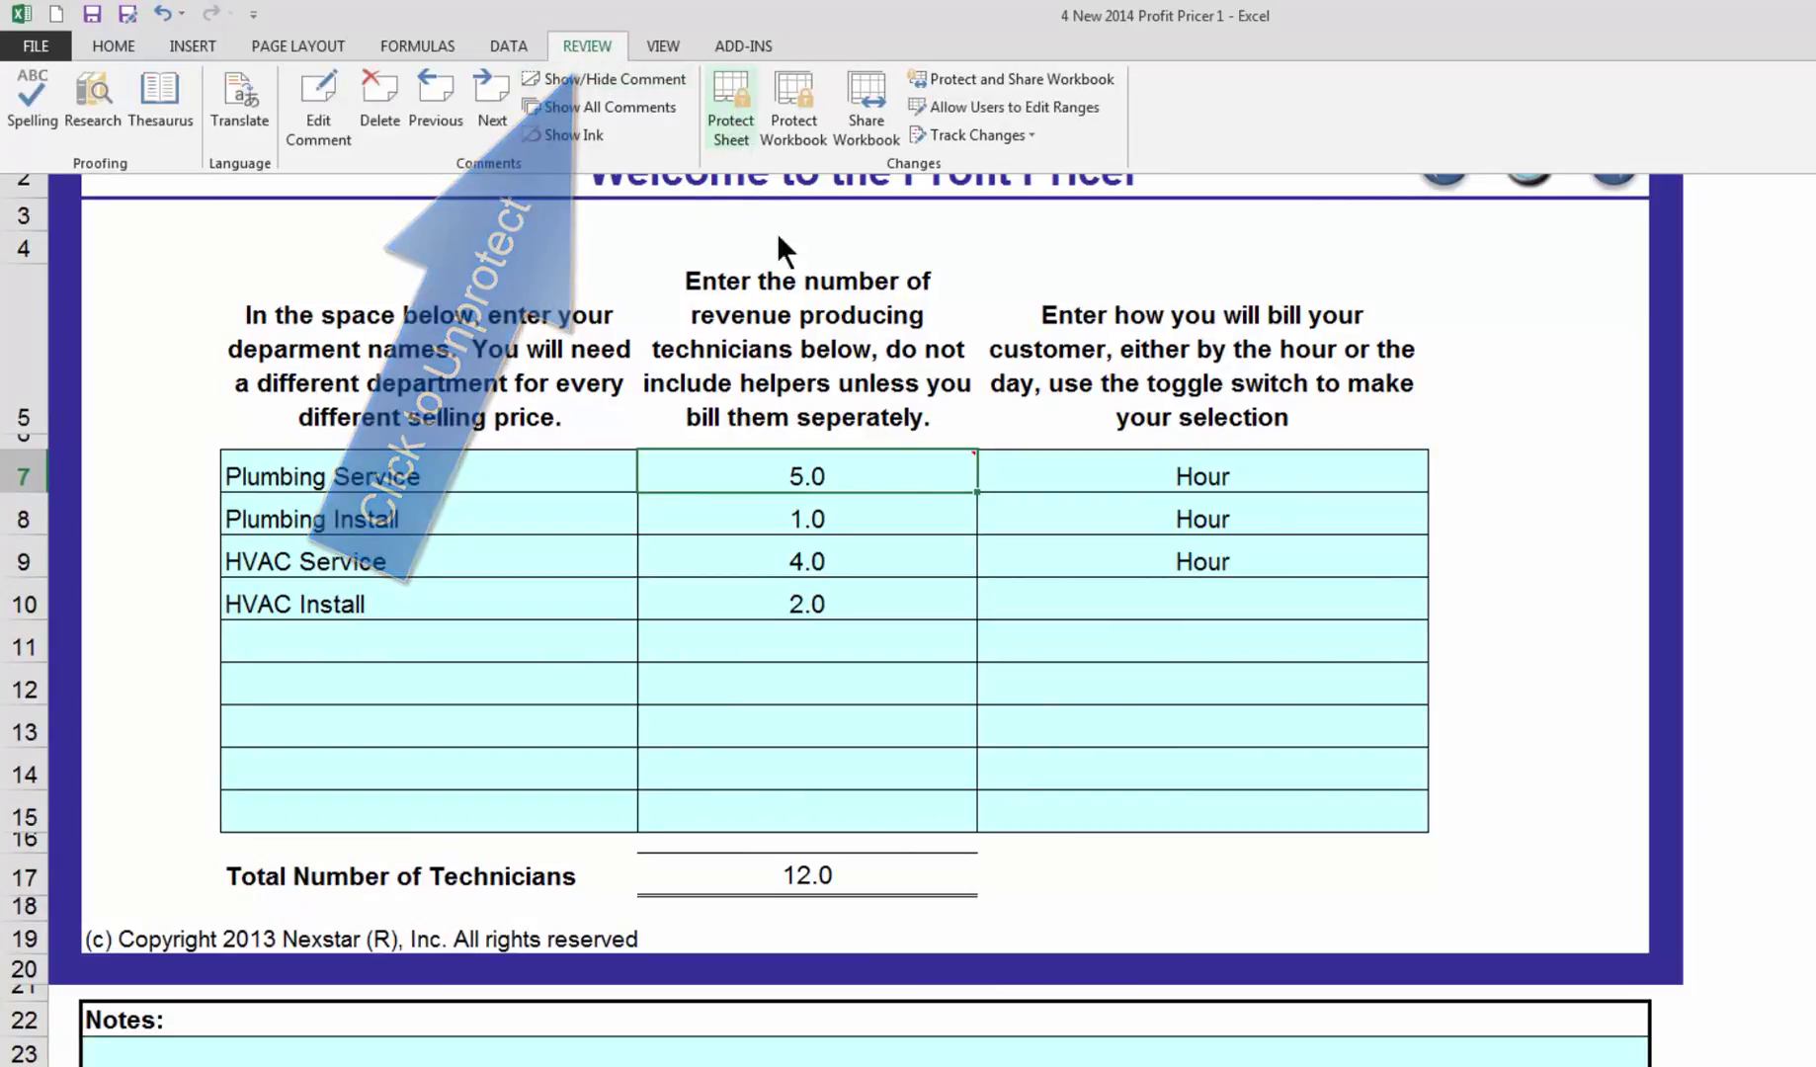
Open the existing comment on the Plumbing Service technician count, then delete that comment.
right_click(894, 476)
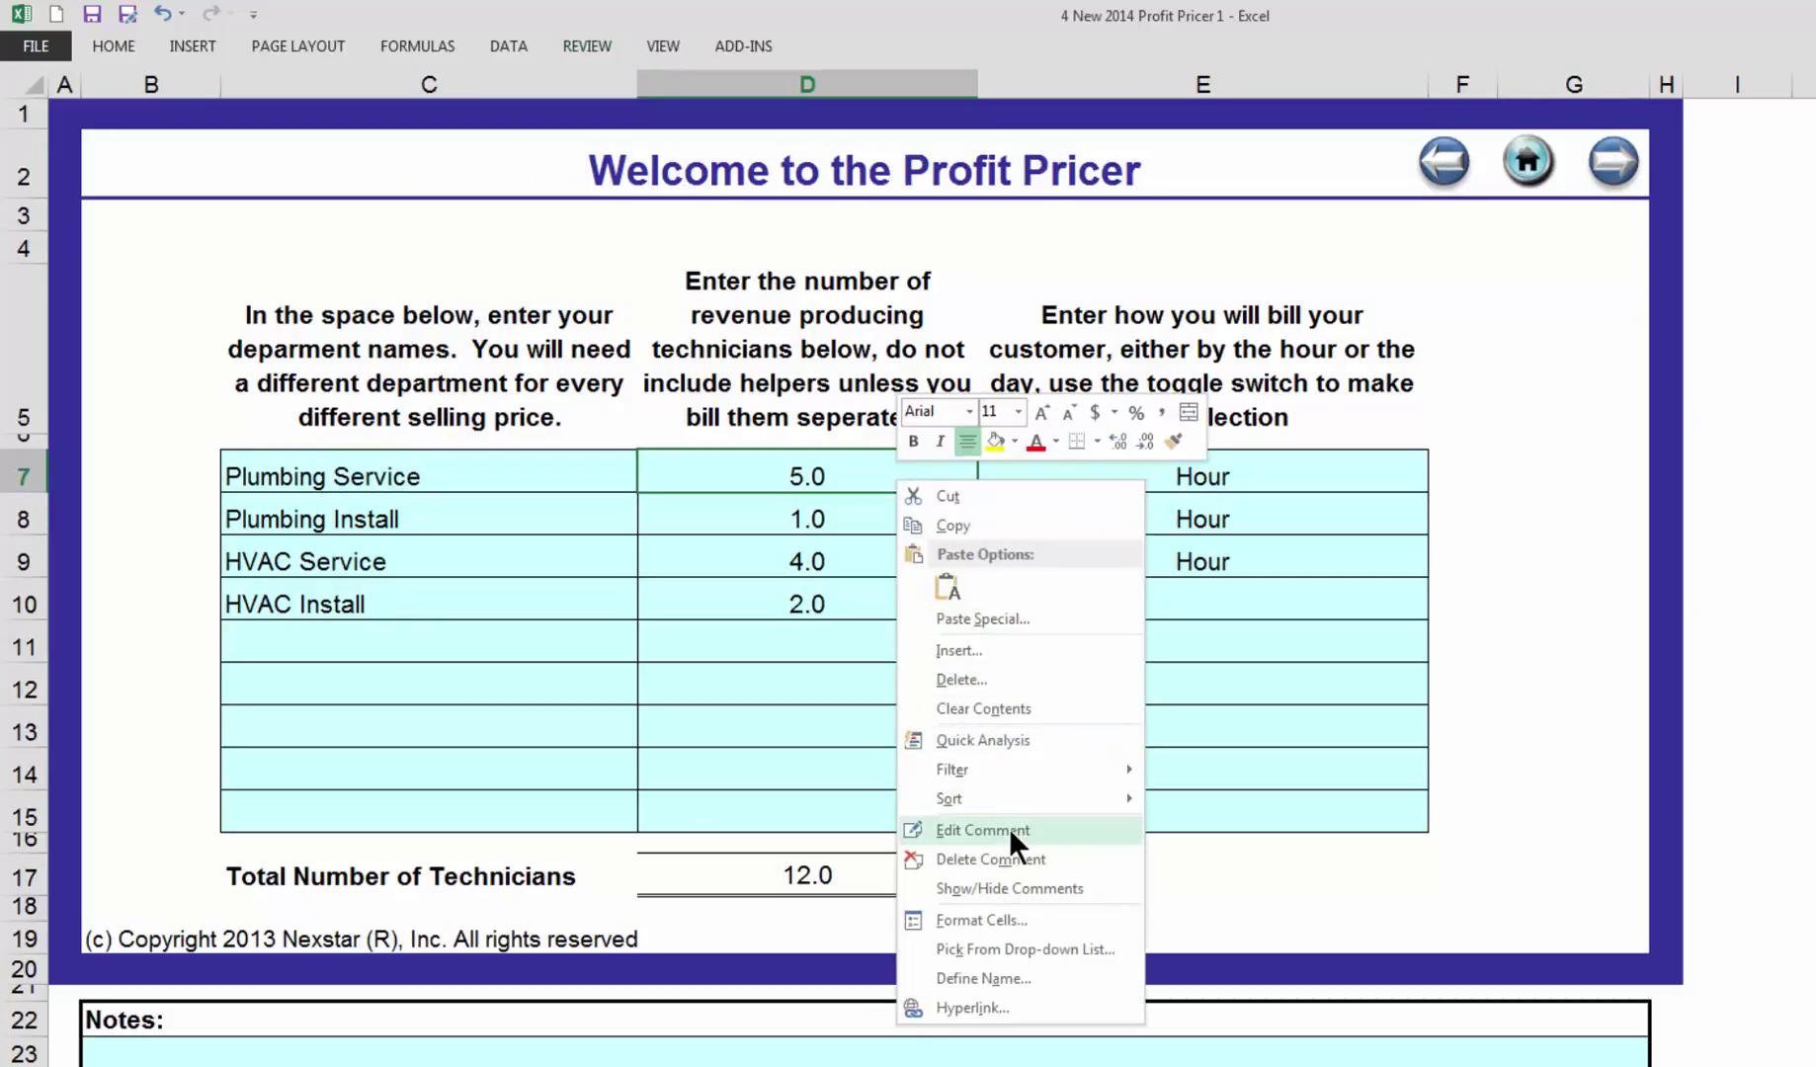
click(1009, 829)
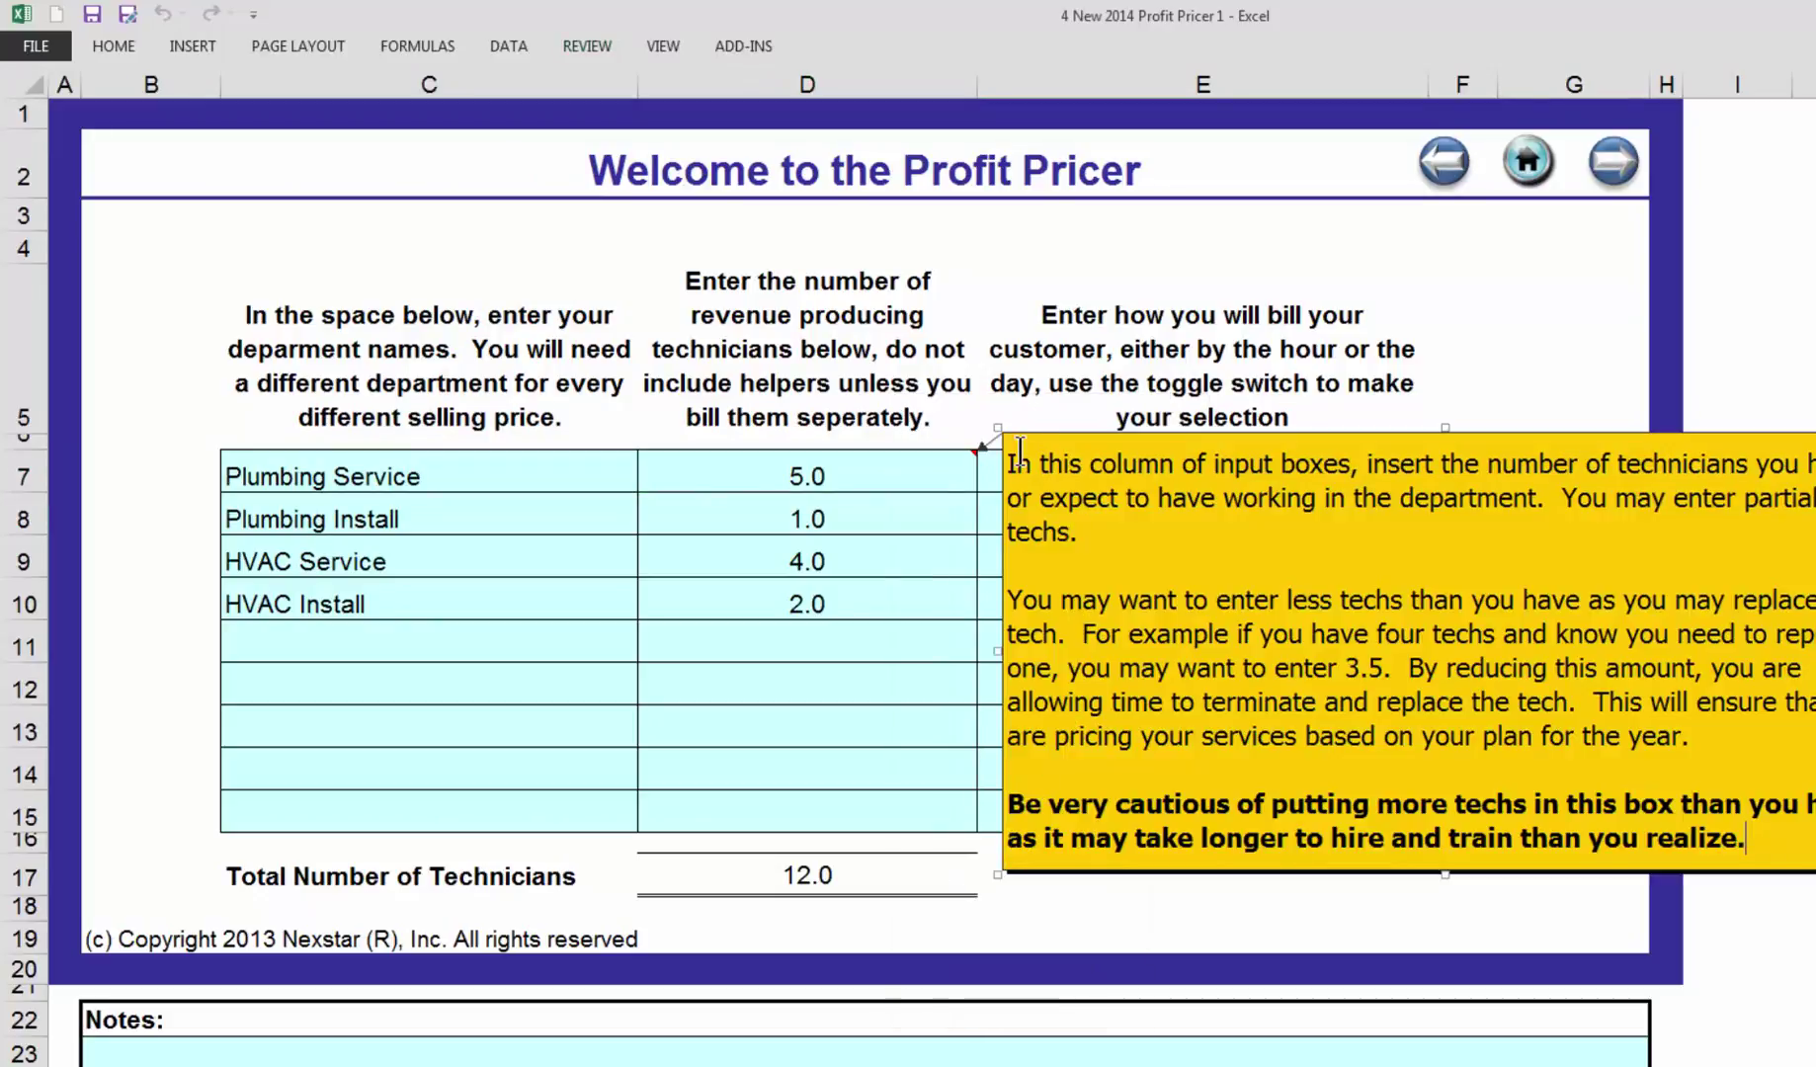
right_click(922, 477)
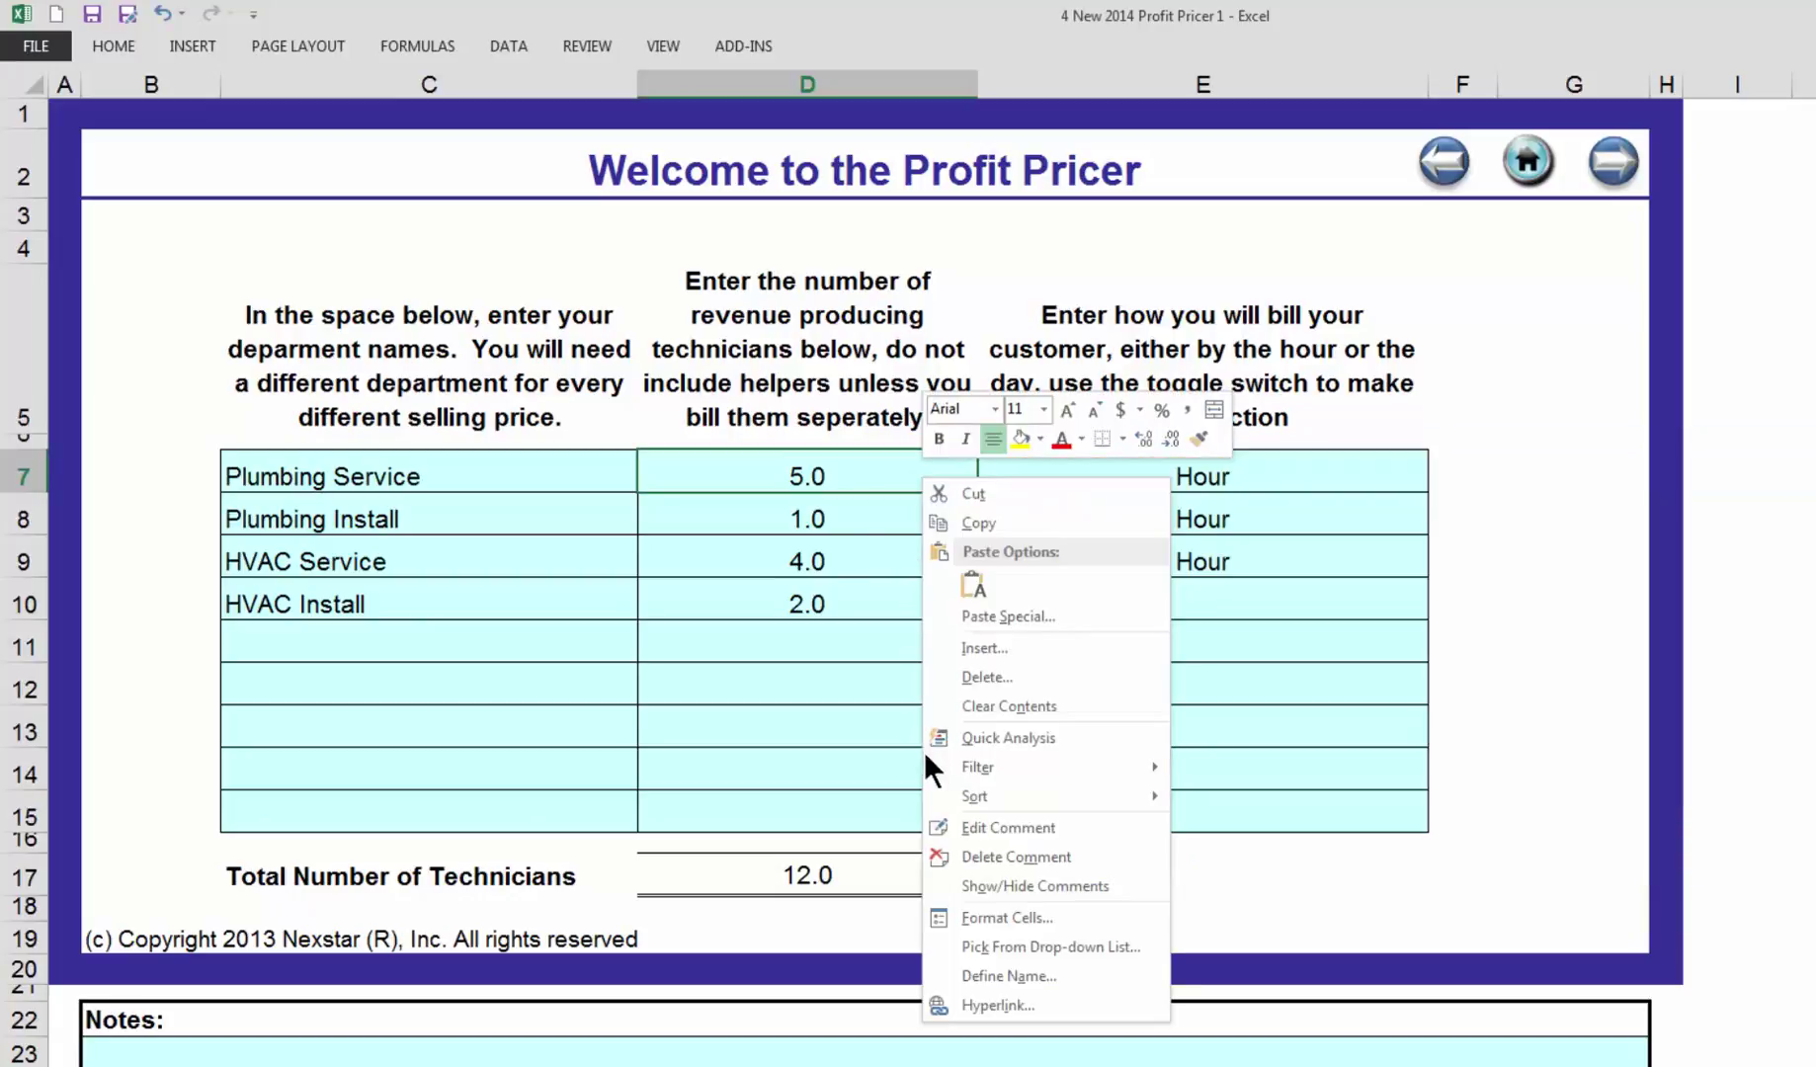
click(993, 856)
Insert a new comment on the Plumbing Service technician count and make its box taller.
right_click(910, 470)
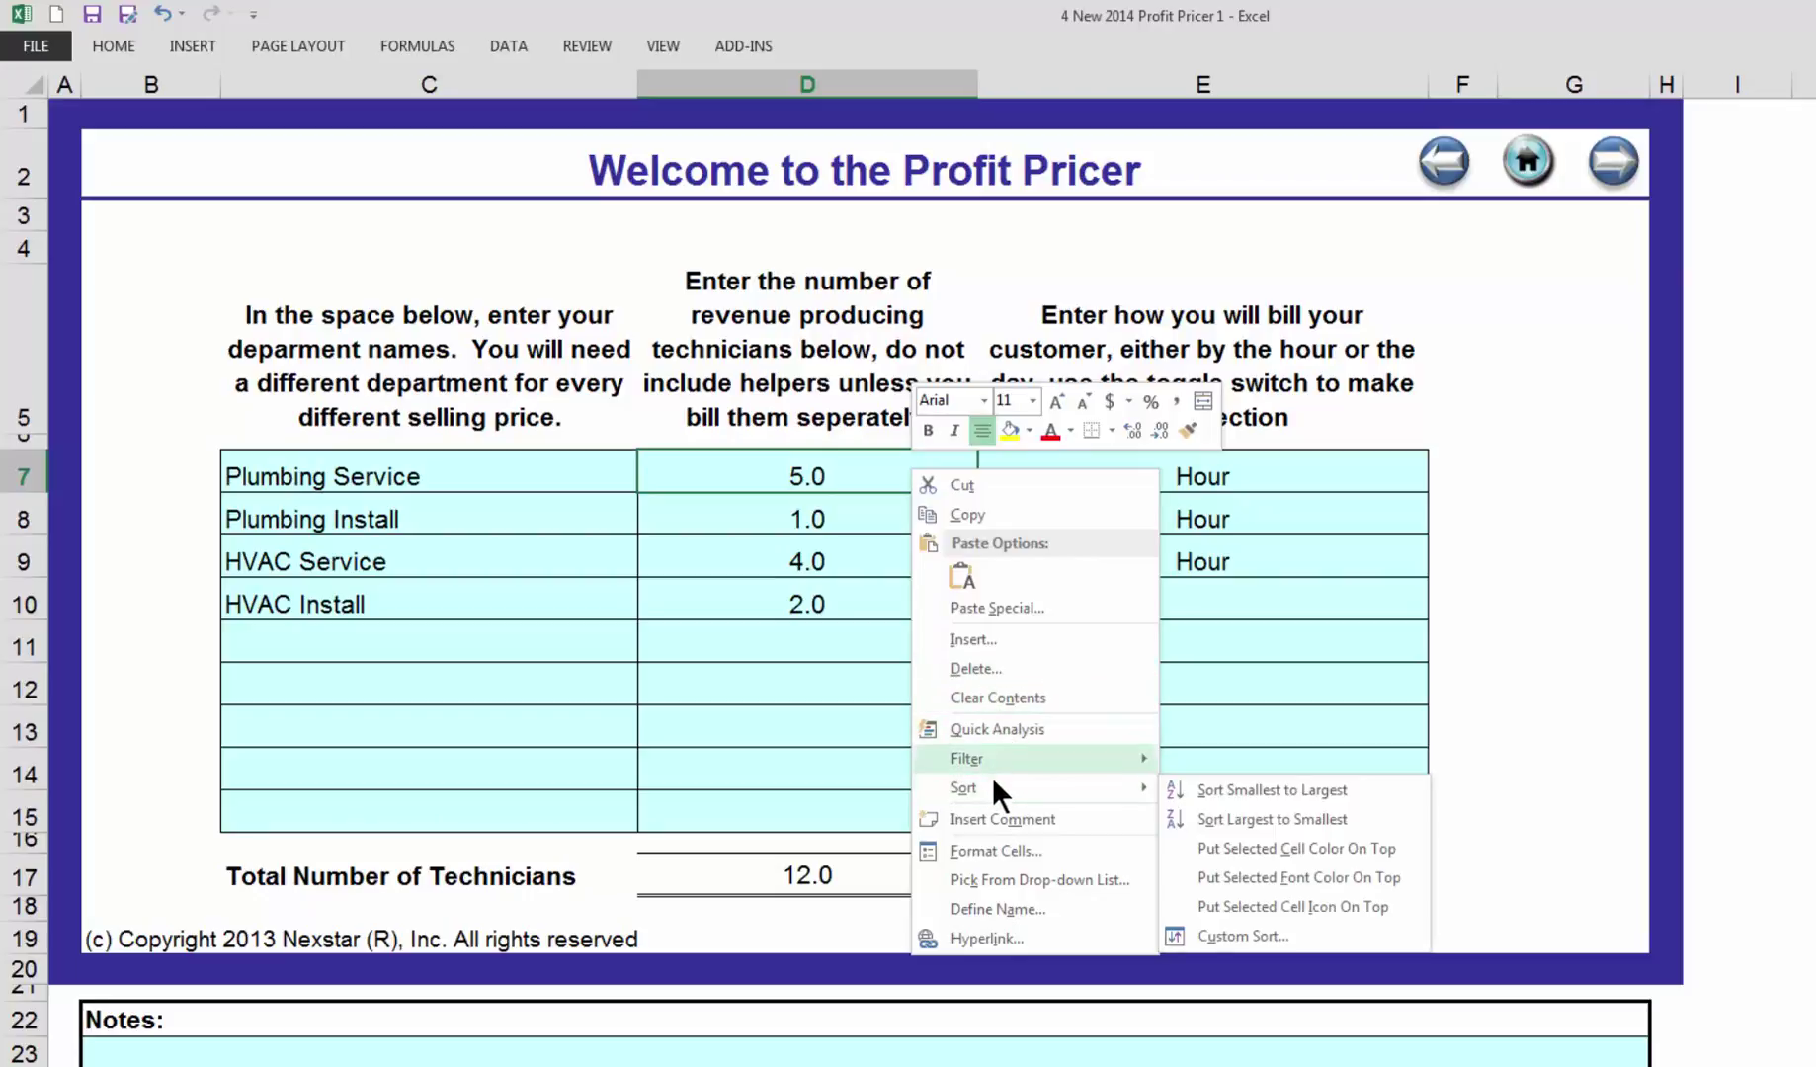
click(992, 816)
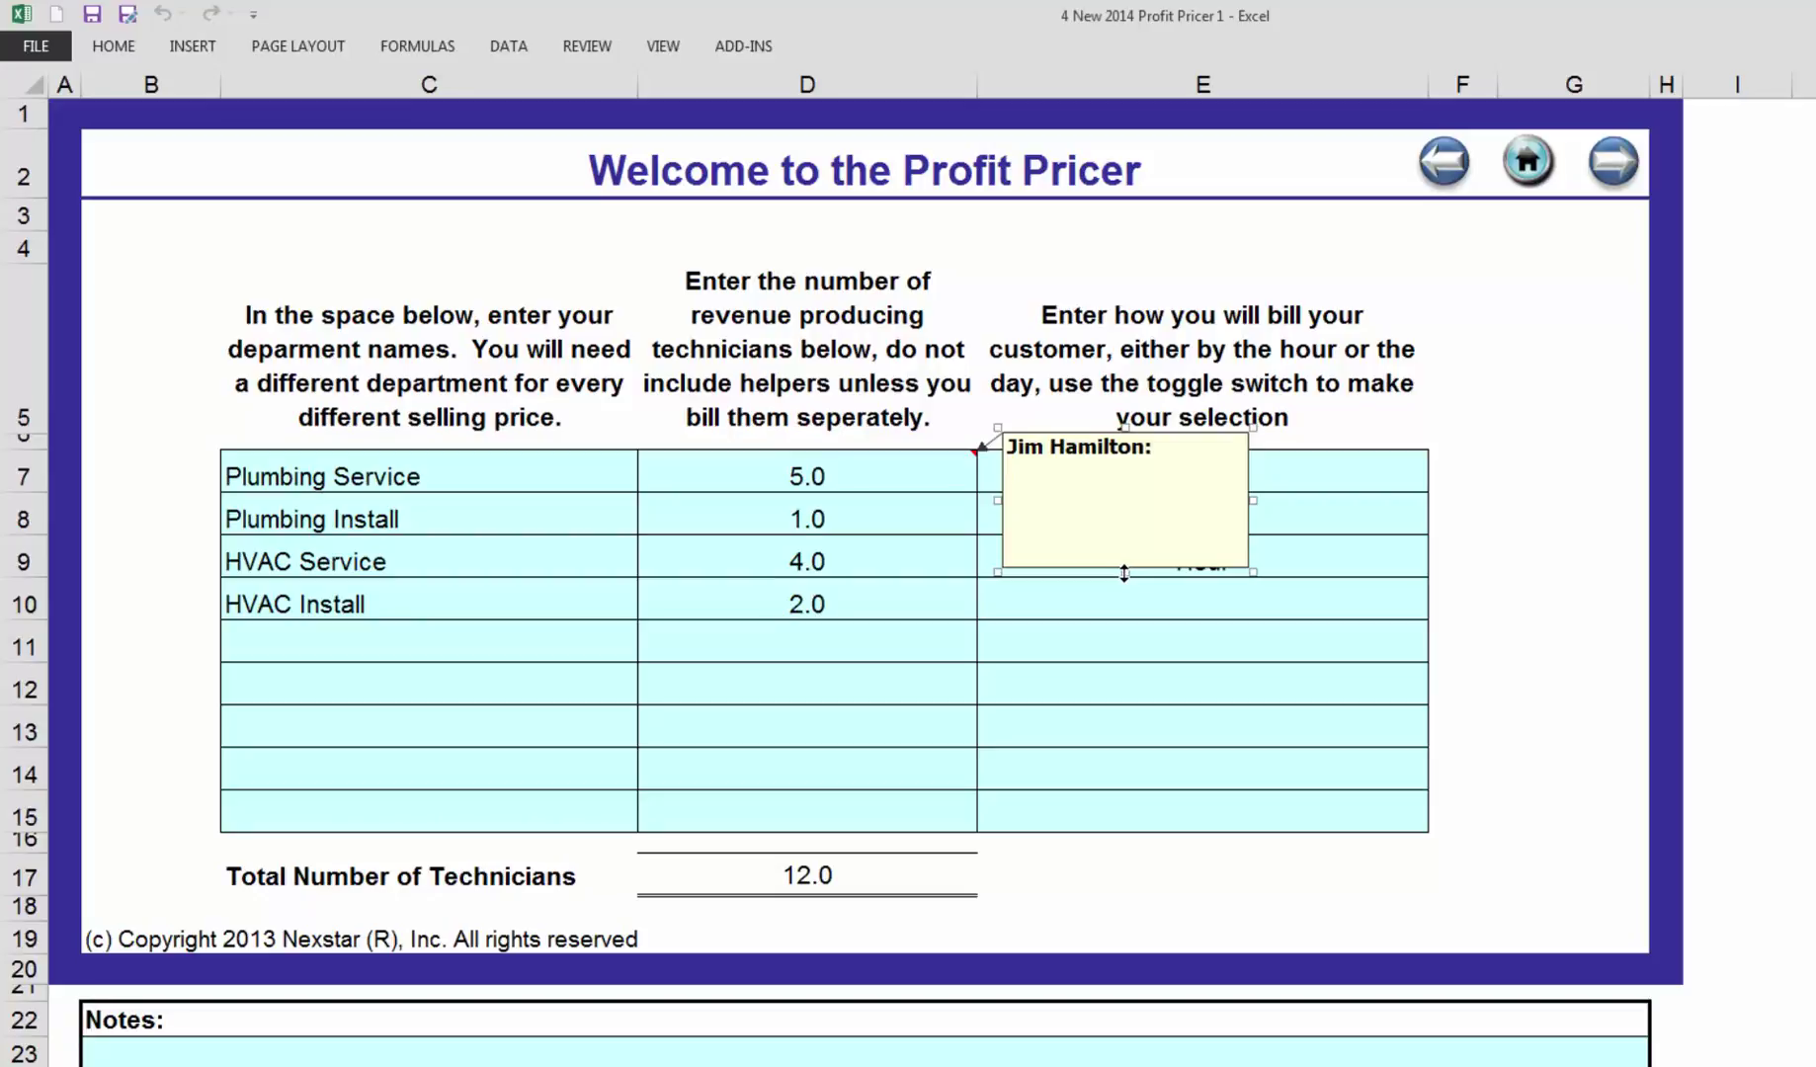
drag(1128, 575, 1138, 780)
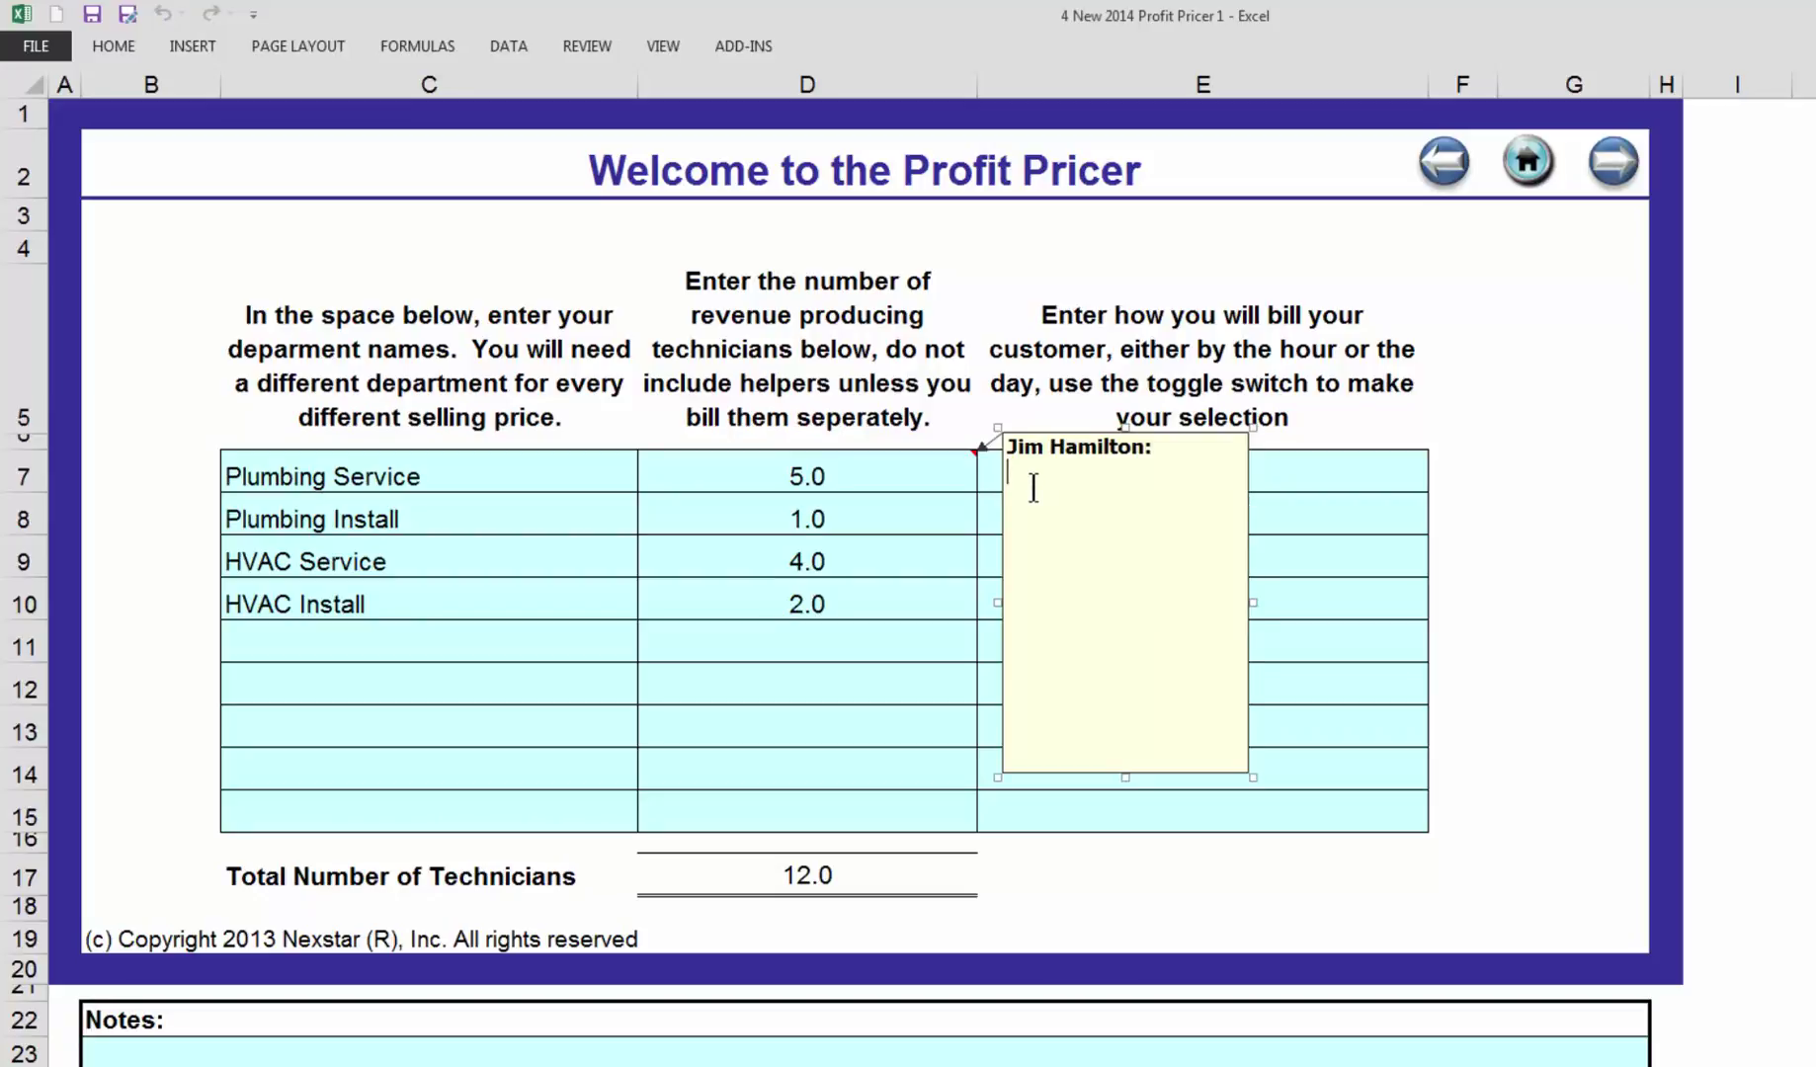
List the first names of the five plumbing service technicians in the comment, one per line.
text(Jim)
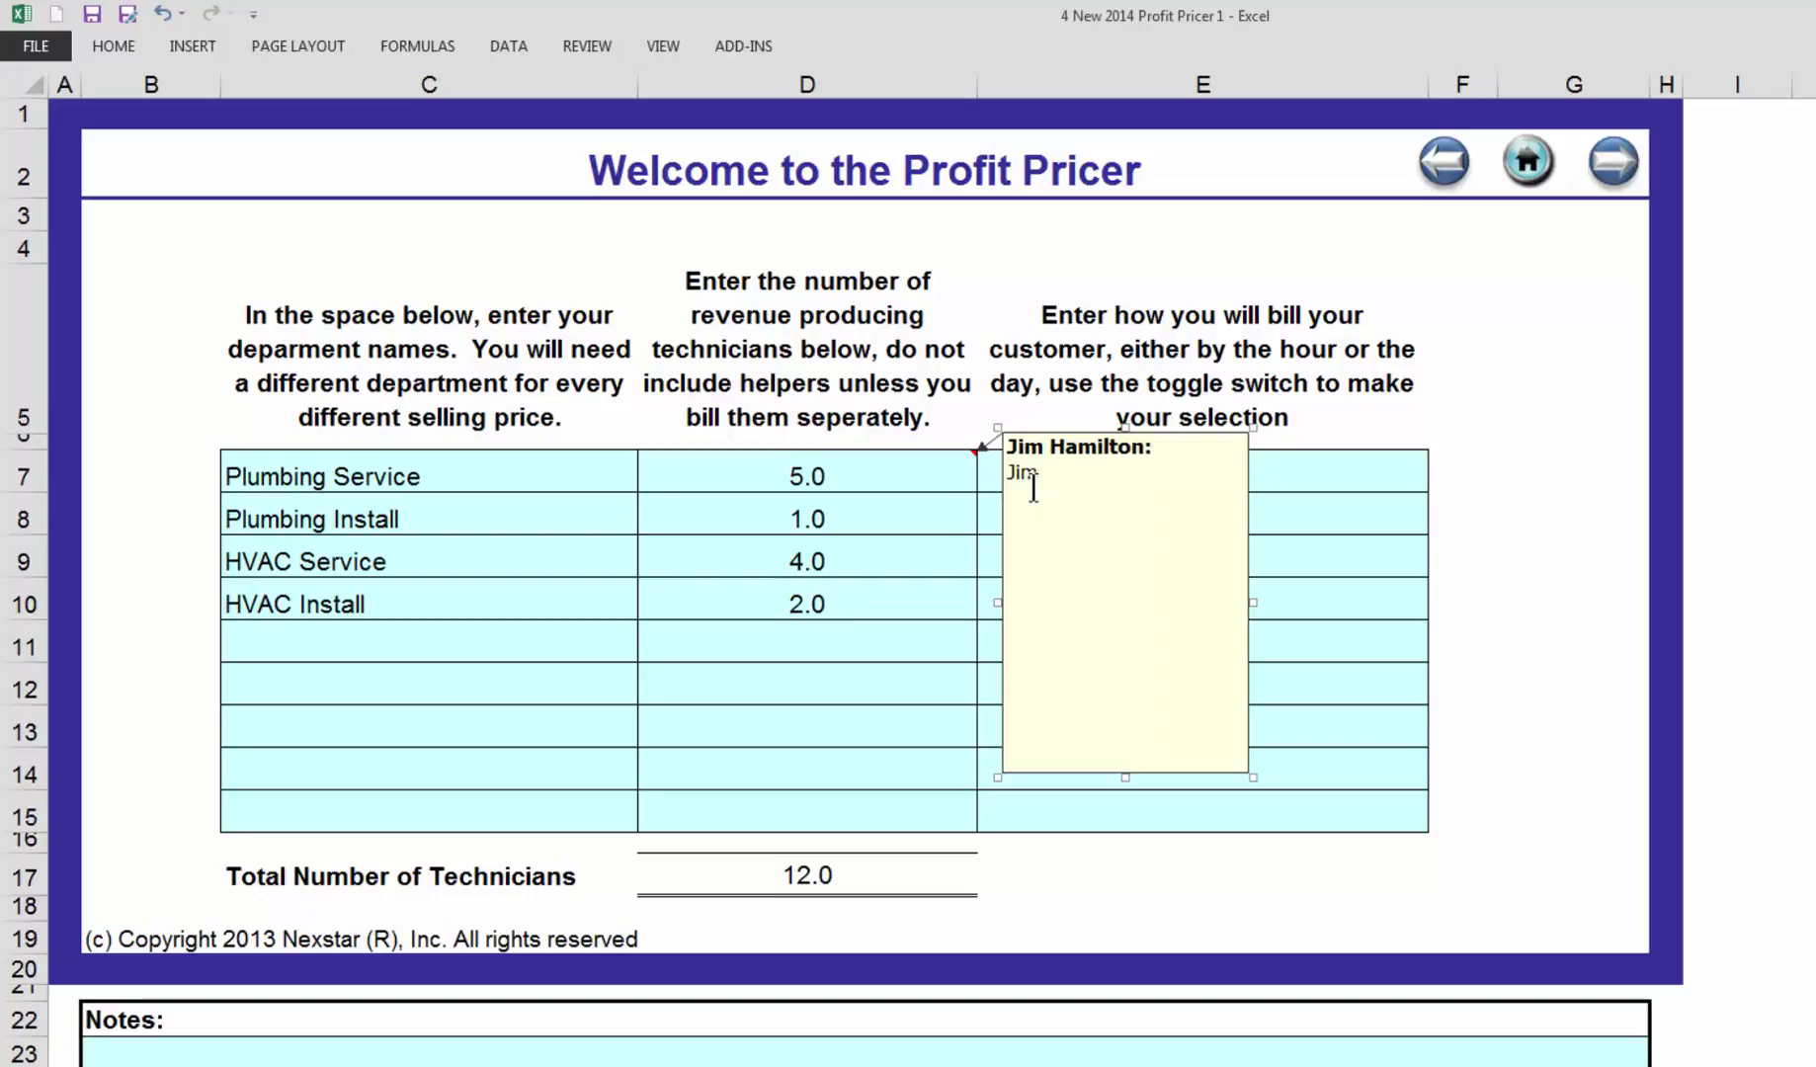
key(Return)
text(Paul )
text(Ringo)
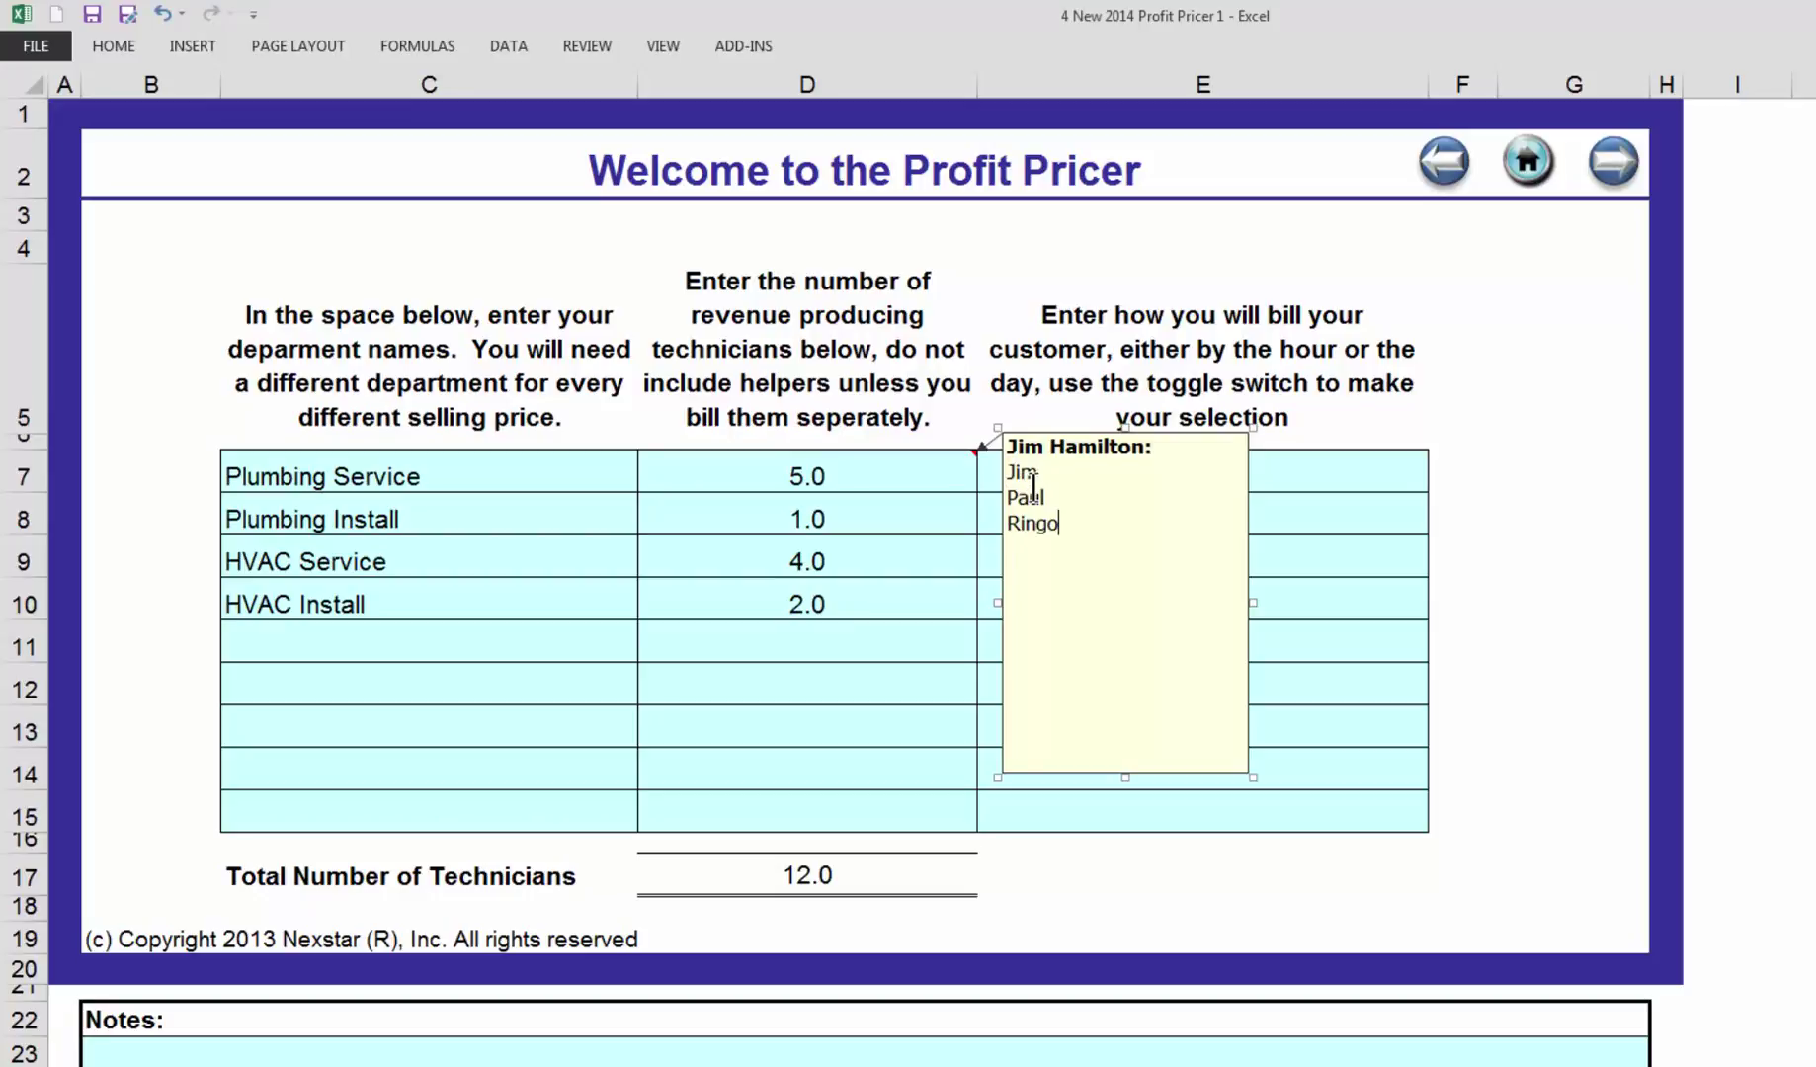
key(Return)
text(Cha)
text(rly )
text(JOe)
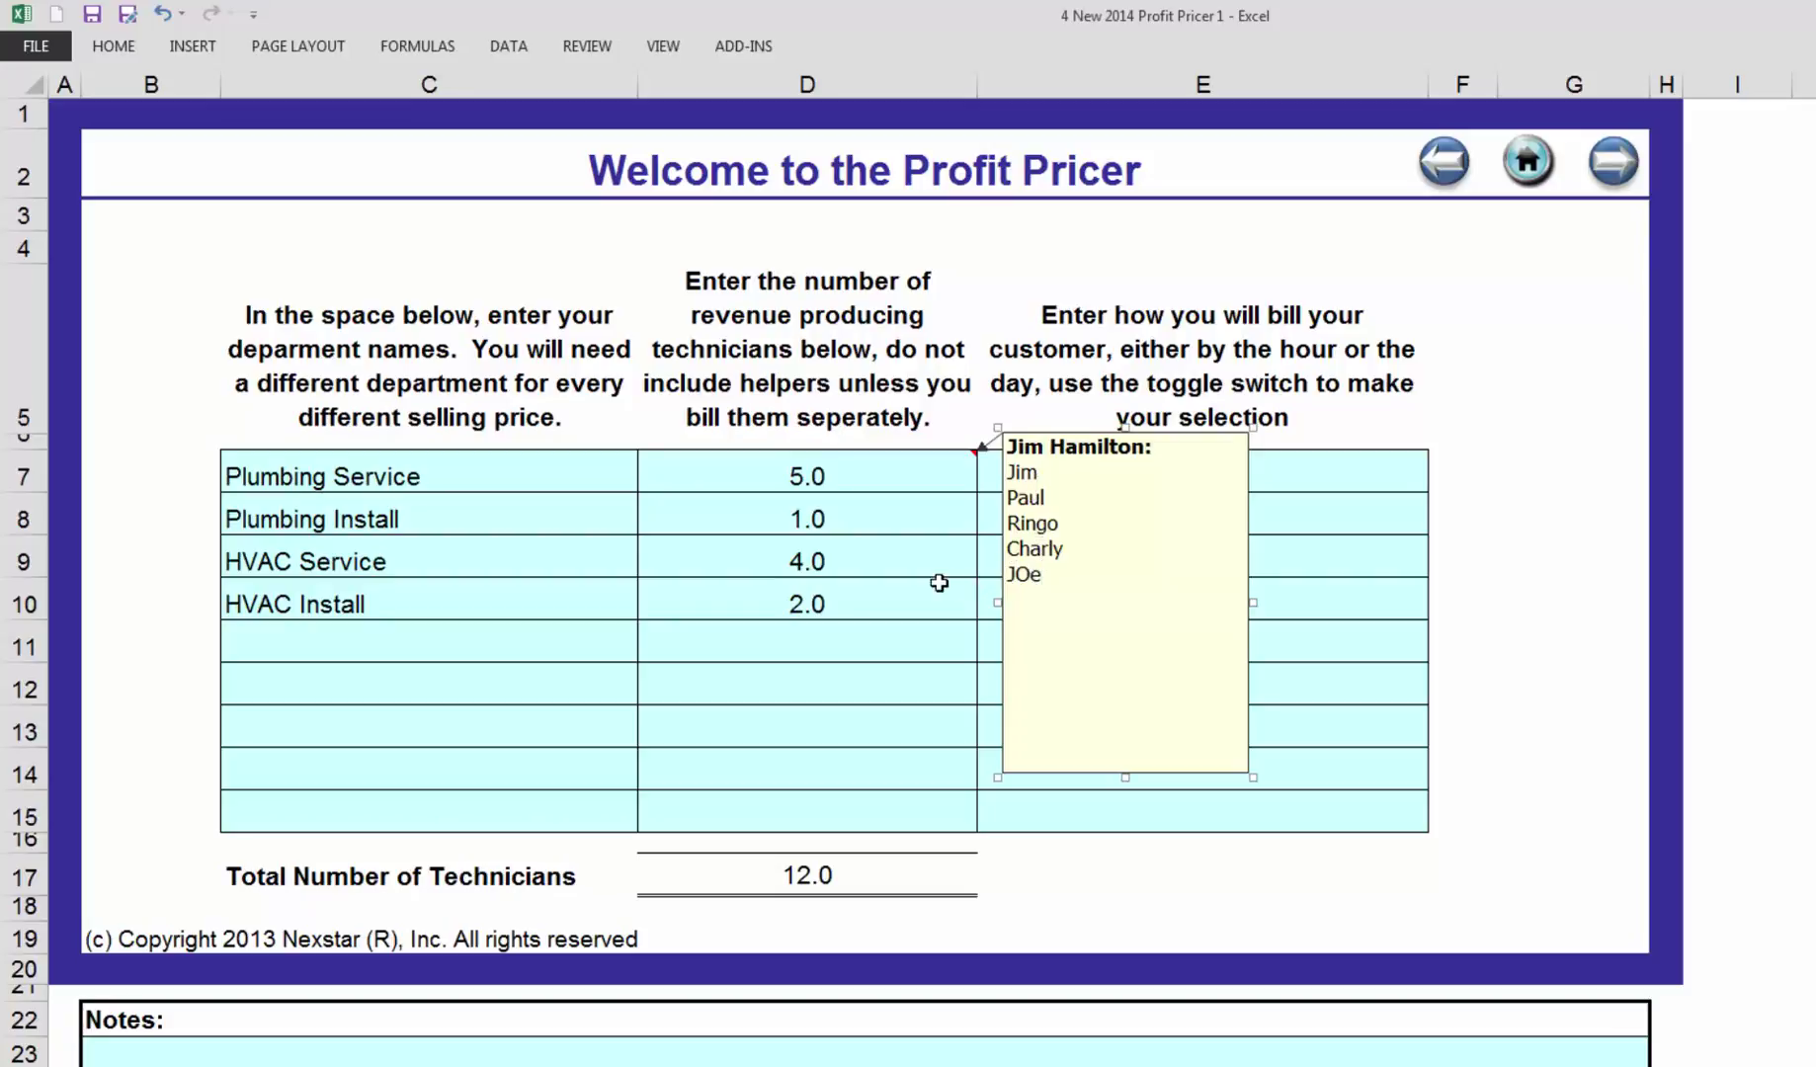
Insert a comment on the Plumbing Install technician count with the heading "Leads:" above the lead technician's first name.
click(912, 522)
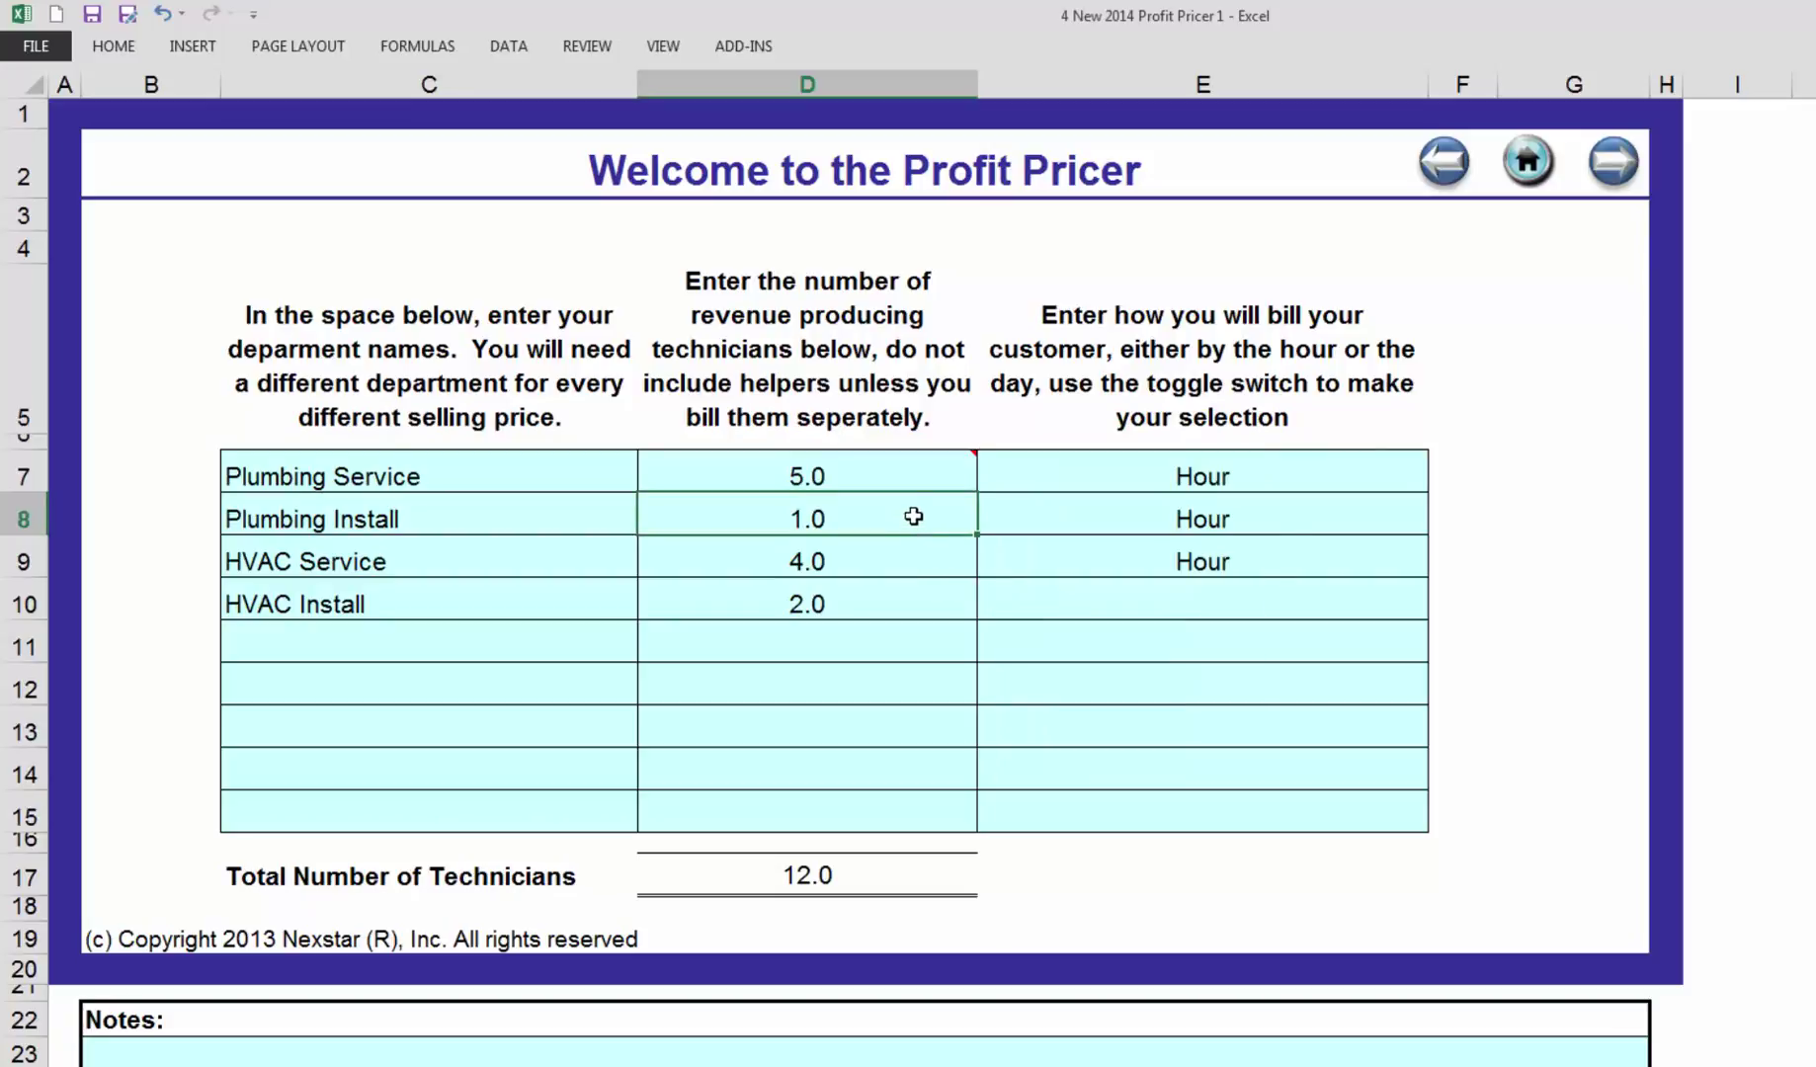
right_click(911, 516)
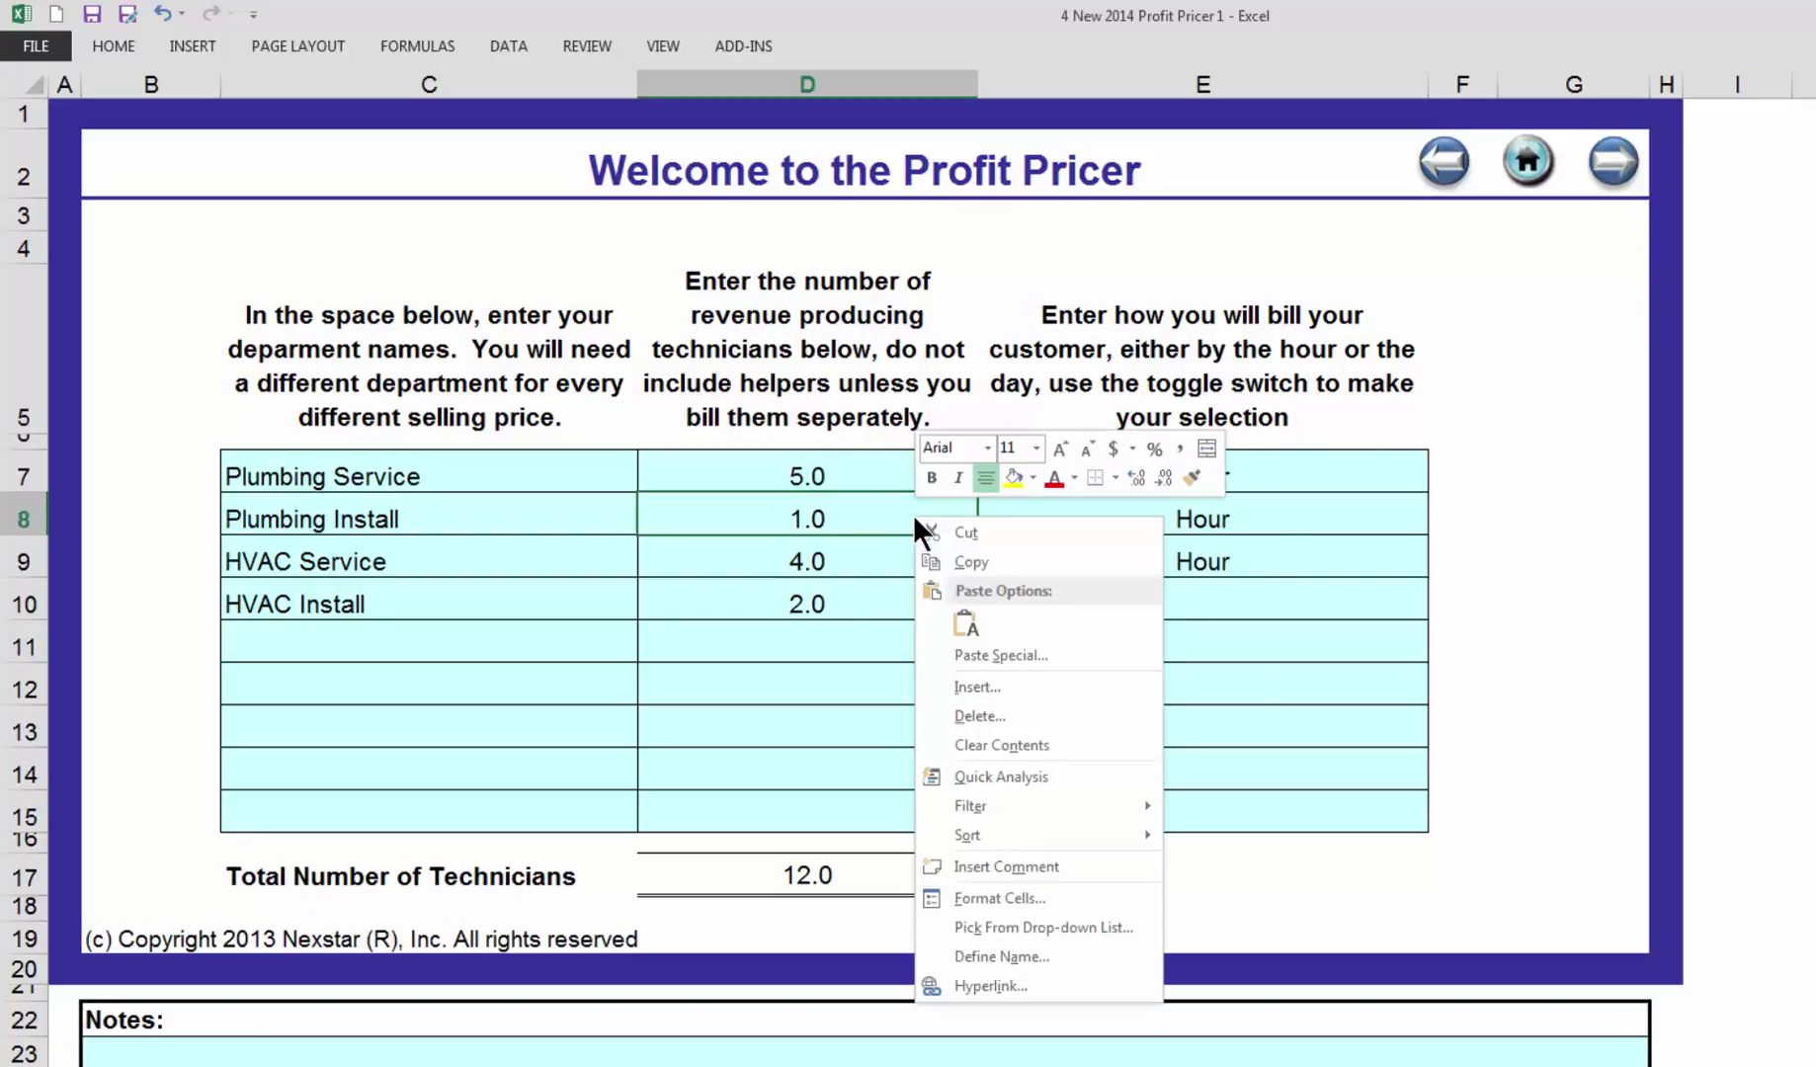
click(997, 867)
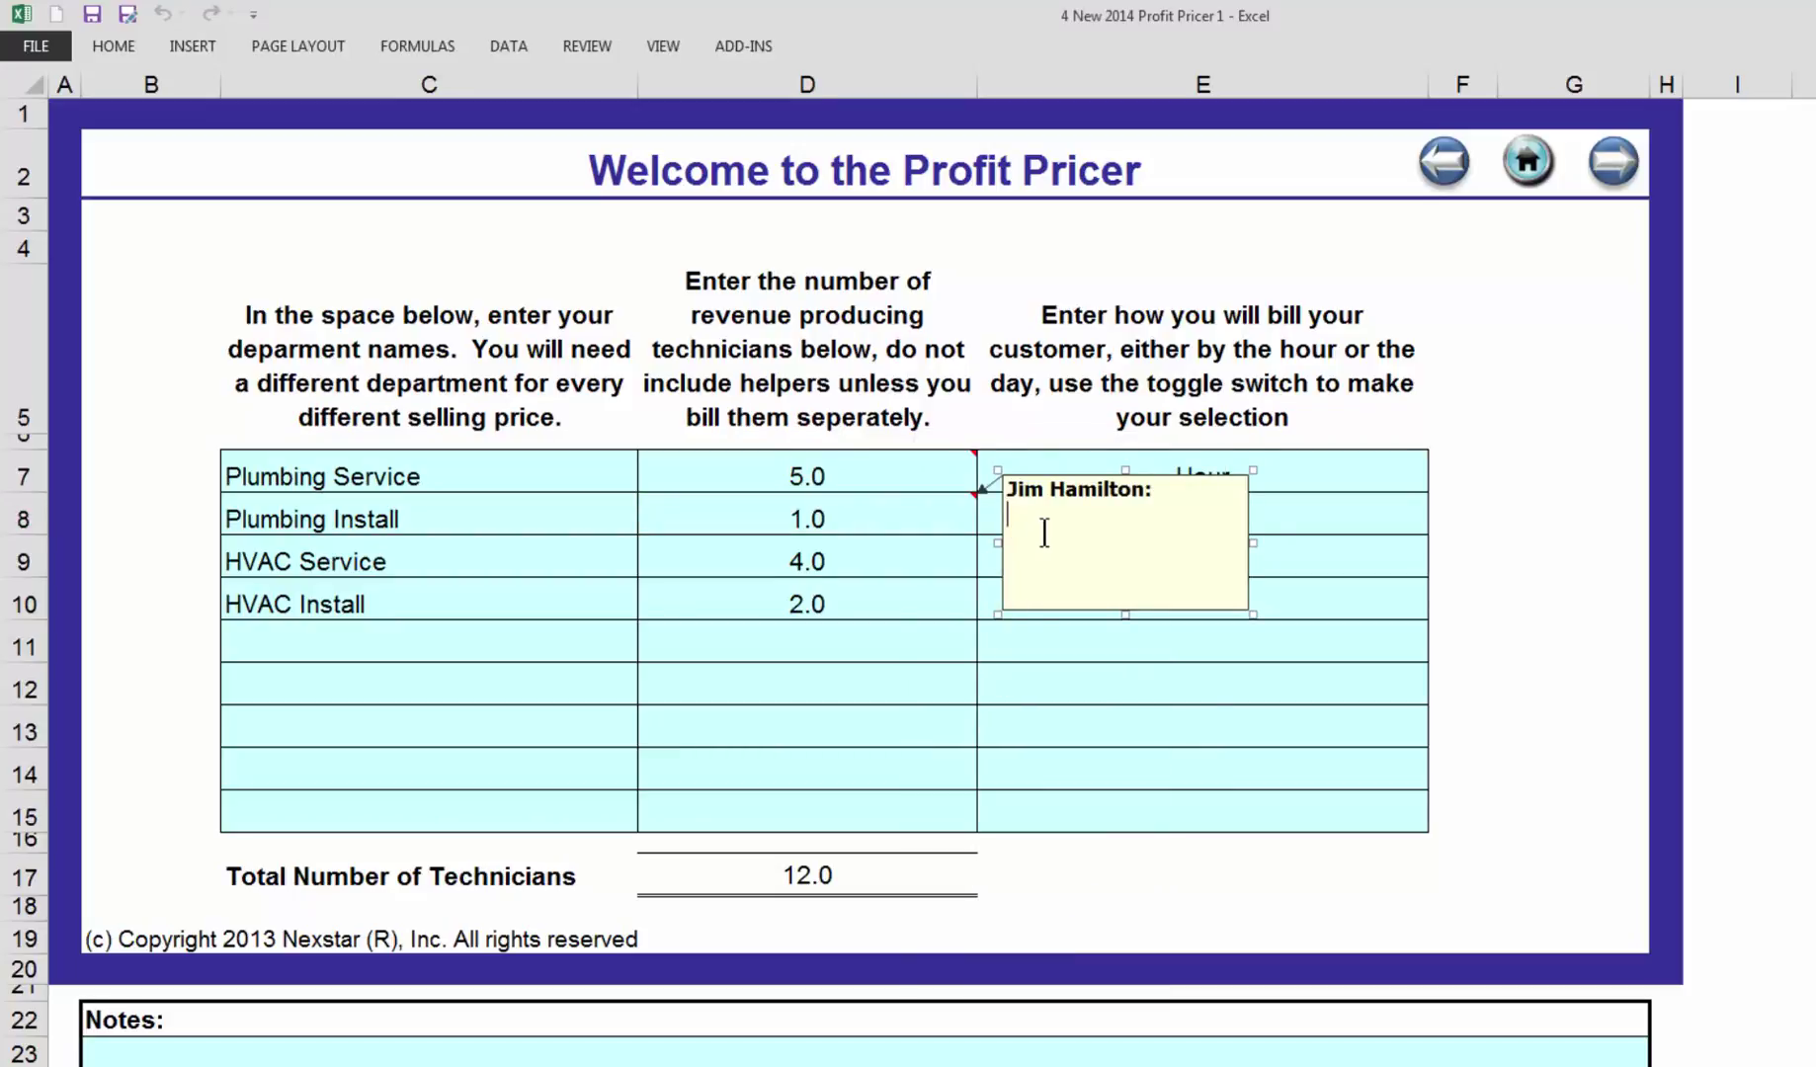
text(Steve)
key(Return)
key(Up)
text(Leads:)
Add a "Helpers:" heading with the helper's first name below the lead in the comment, and make the comment box taller.
click(1073, 539)
key(Return)
text(Hlep)
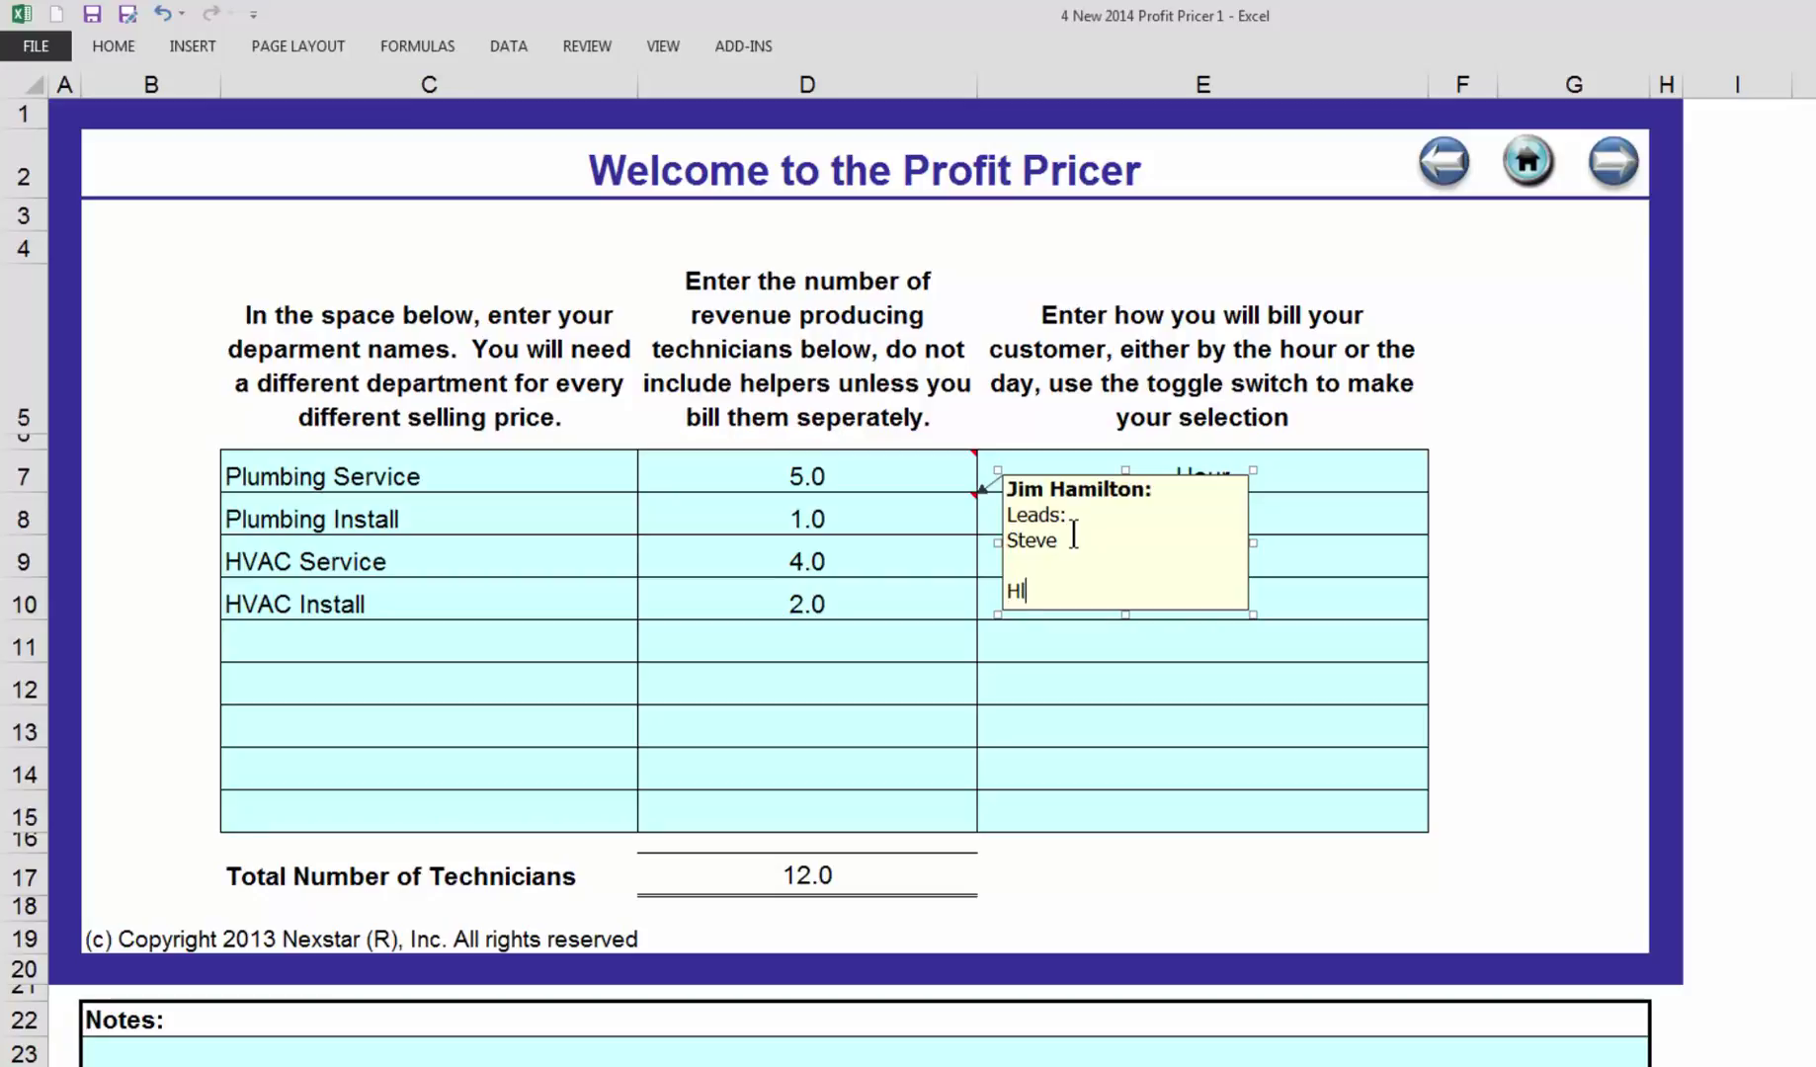
key(BackSpace)
key(BackSpace)
key(BackSpace)
text(elpers:)
key(Return)
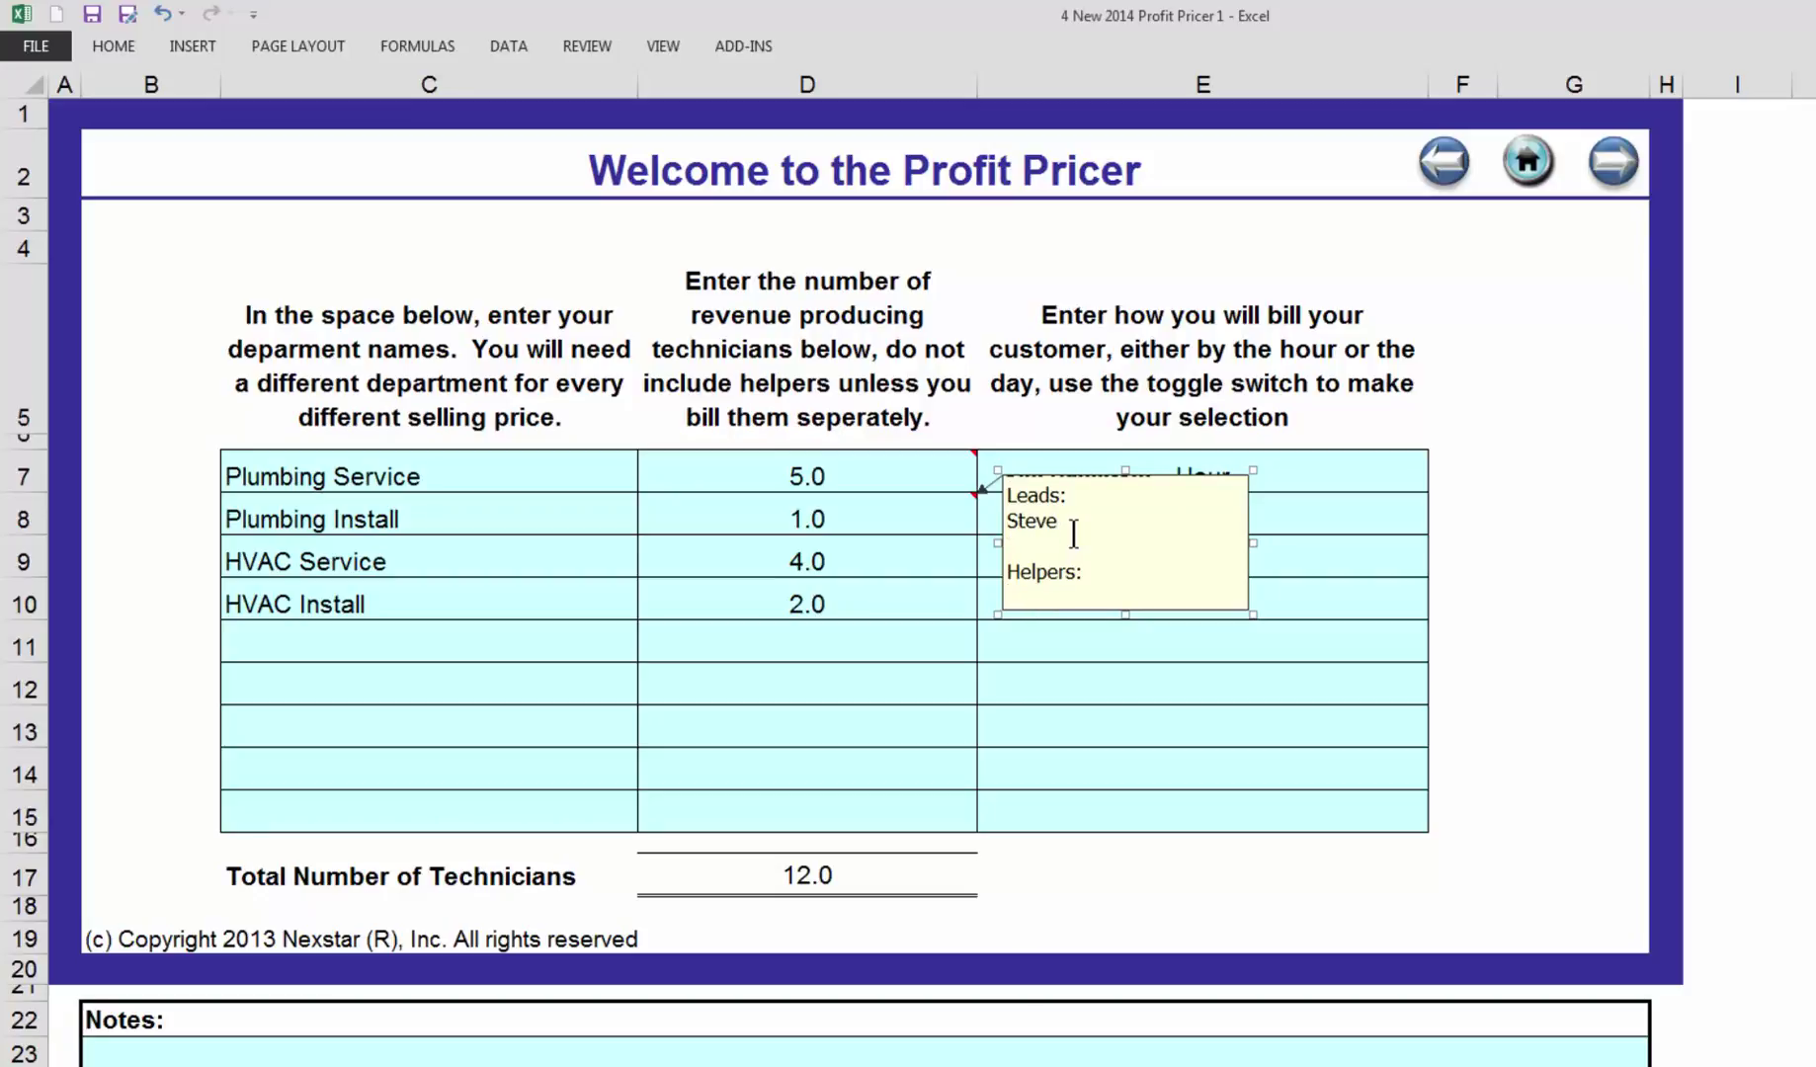
text(Max)
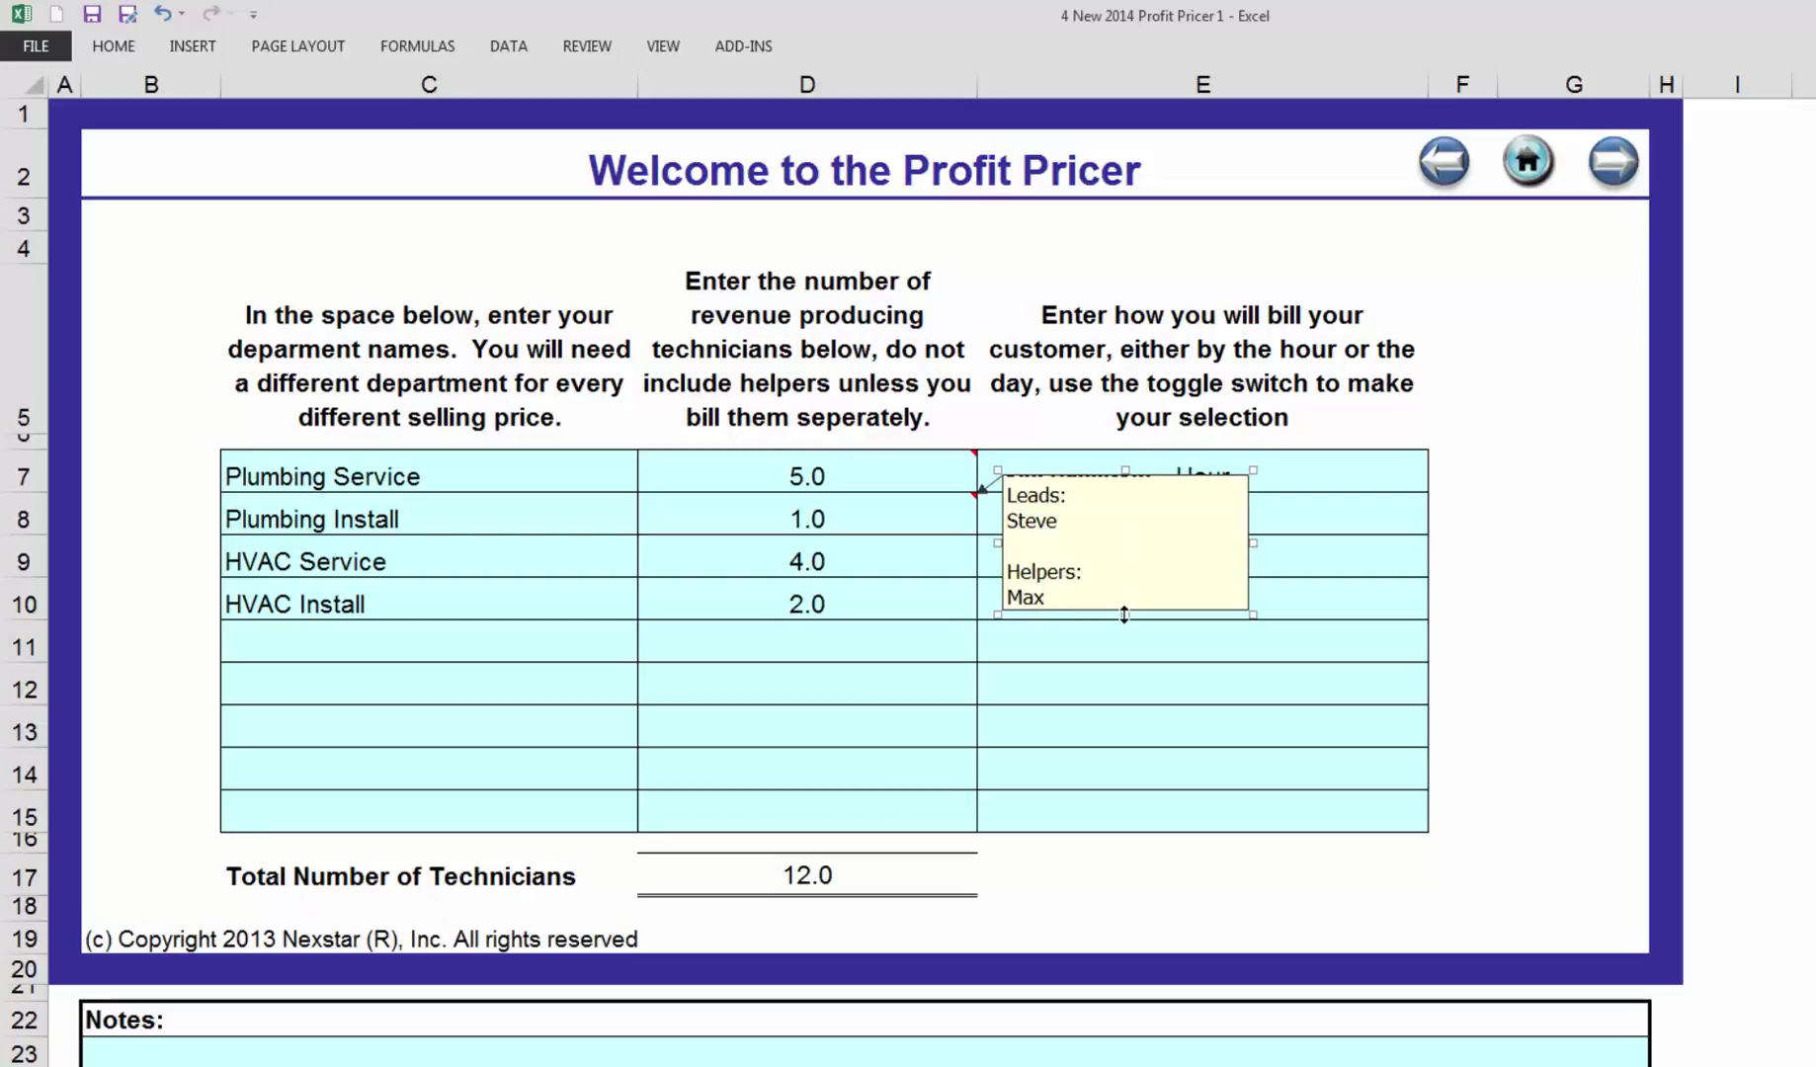
drag(1124, 615, 1119, 703)
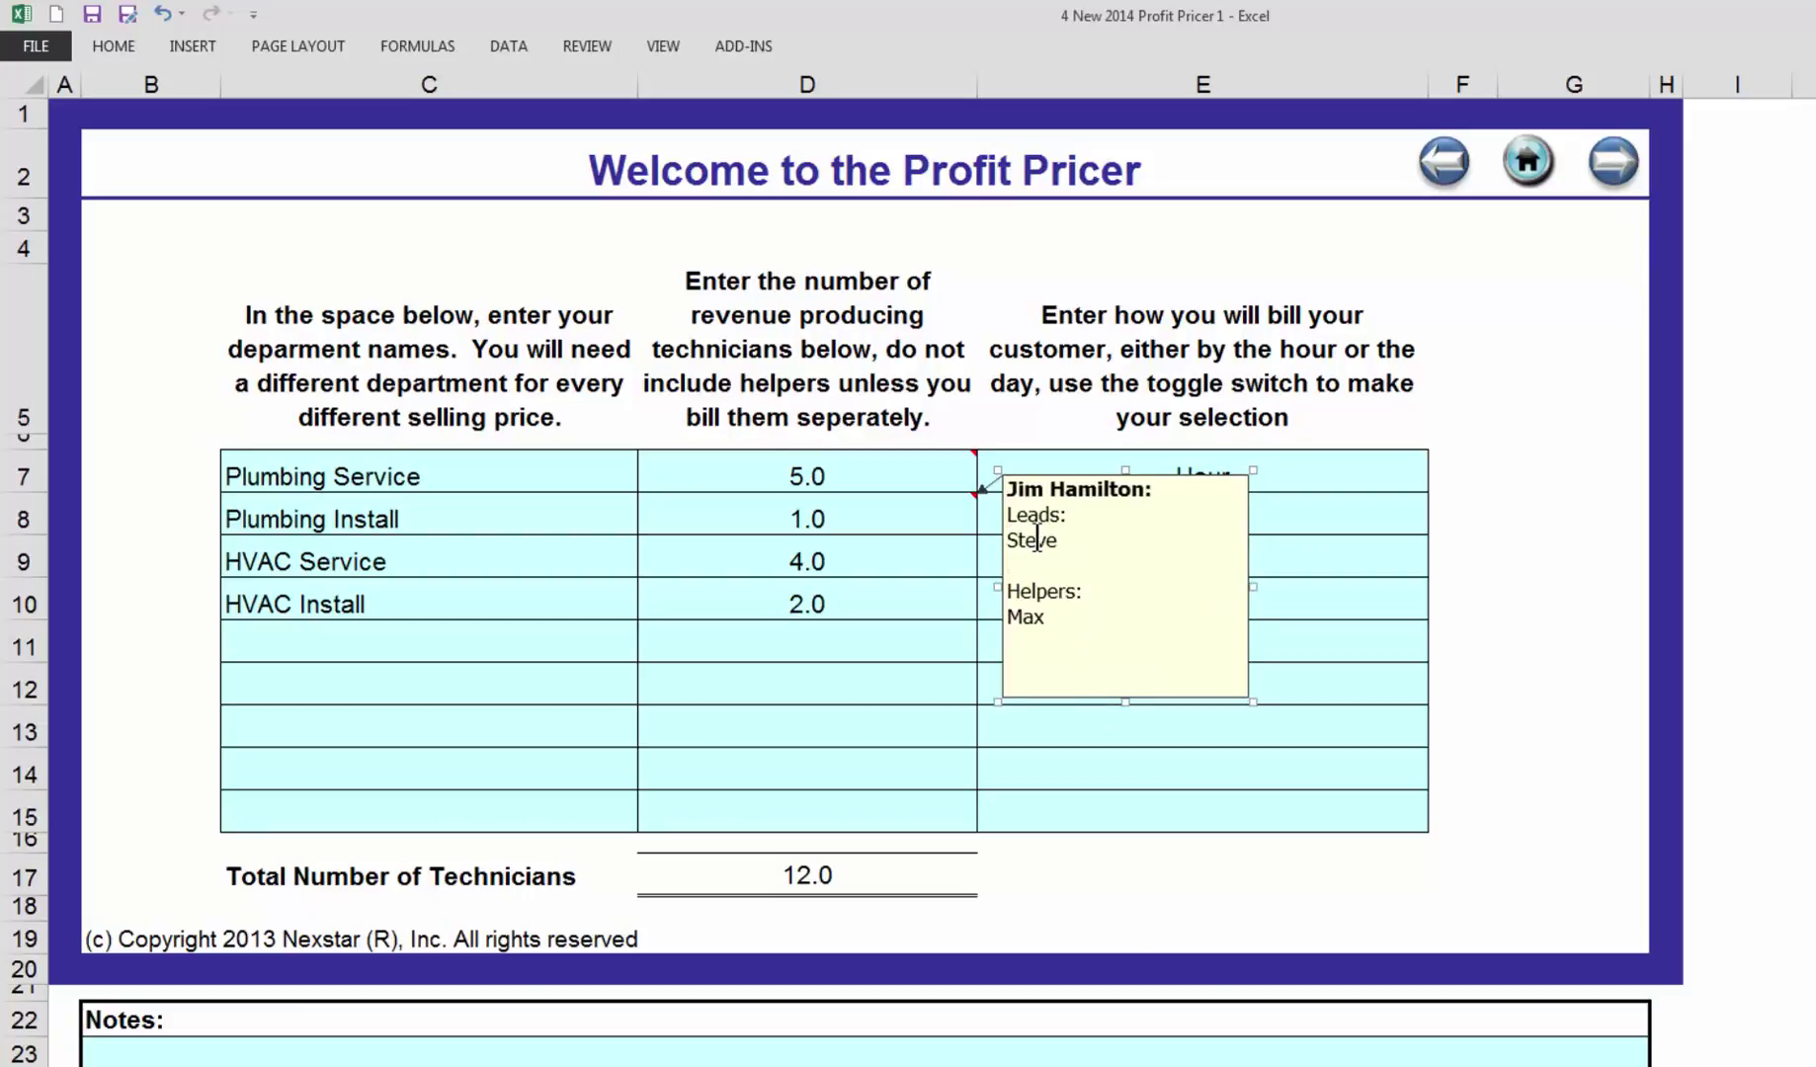
click(867, 519)
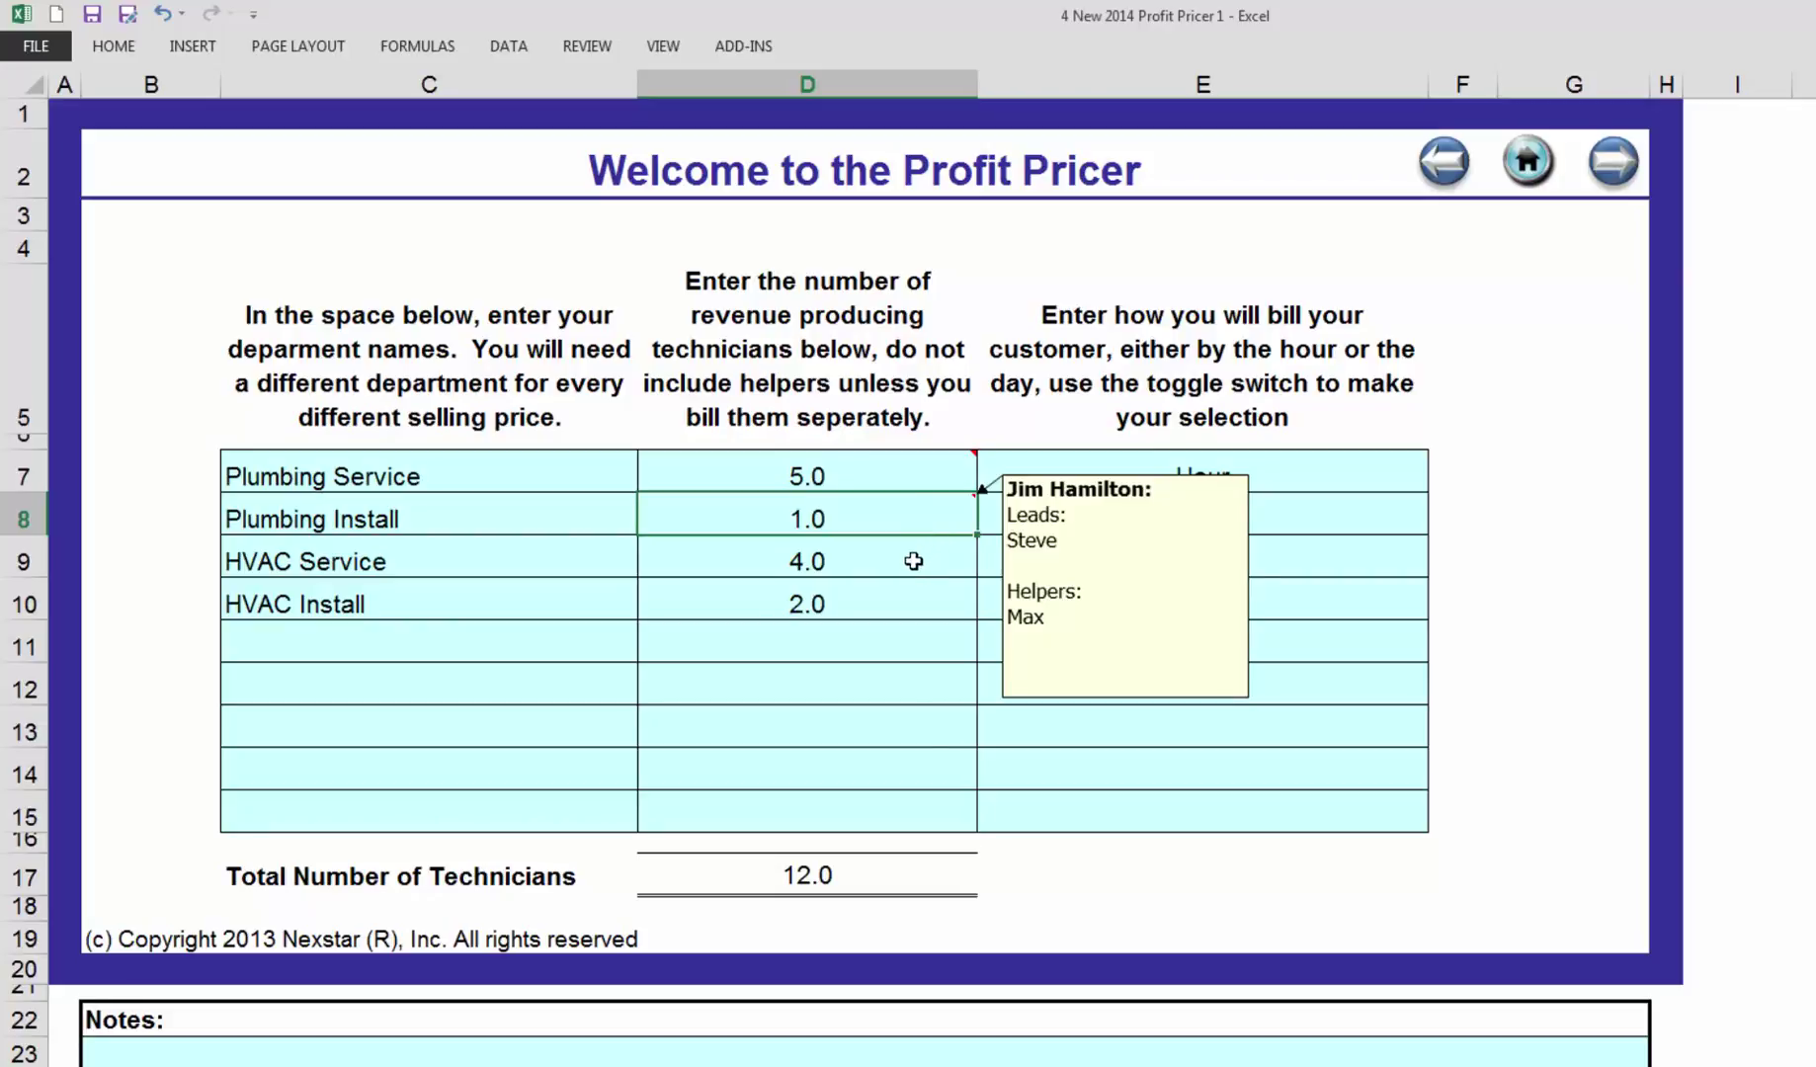
click(914, 562)
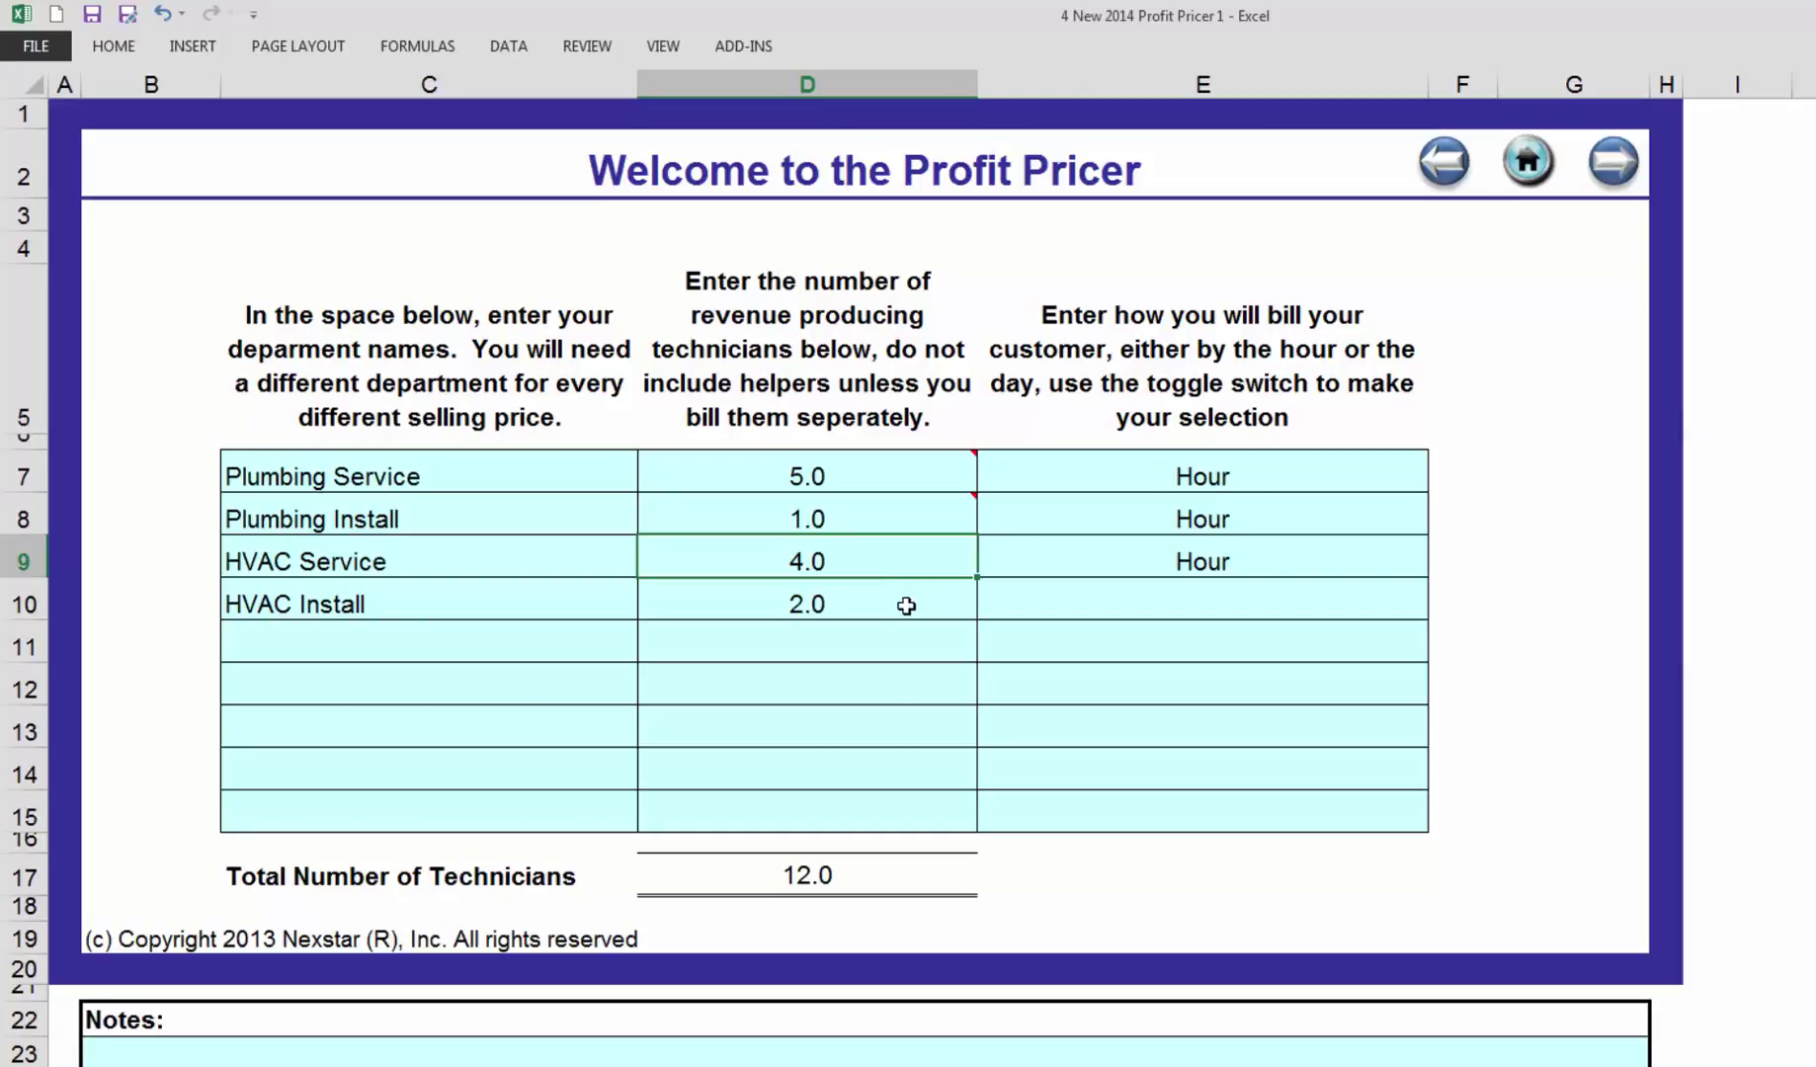
click(906, 606)
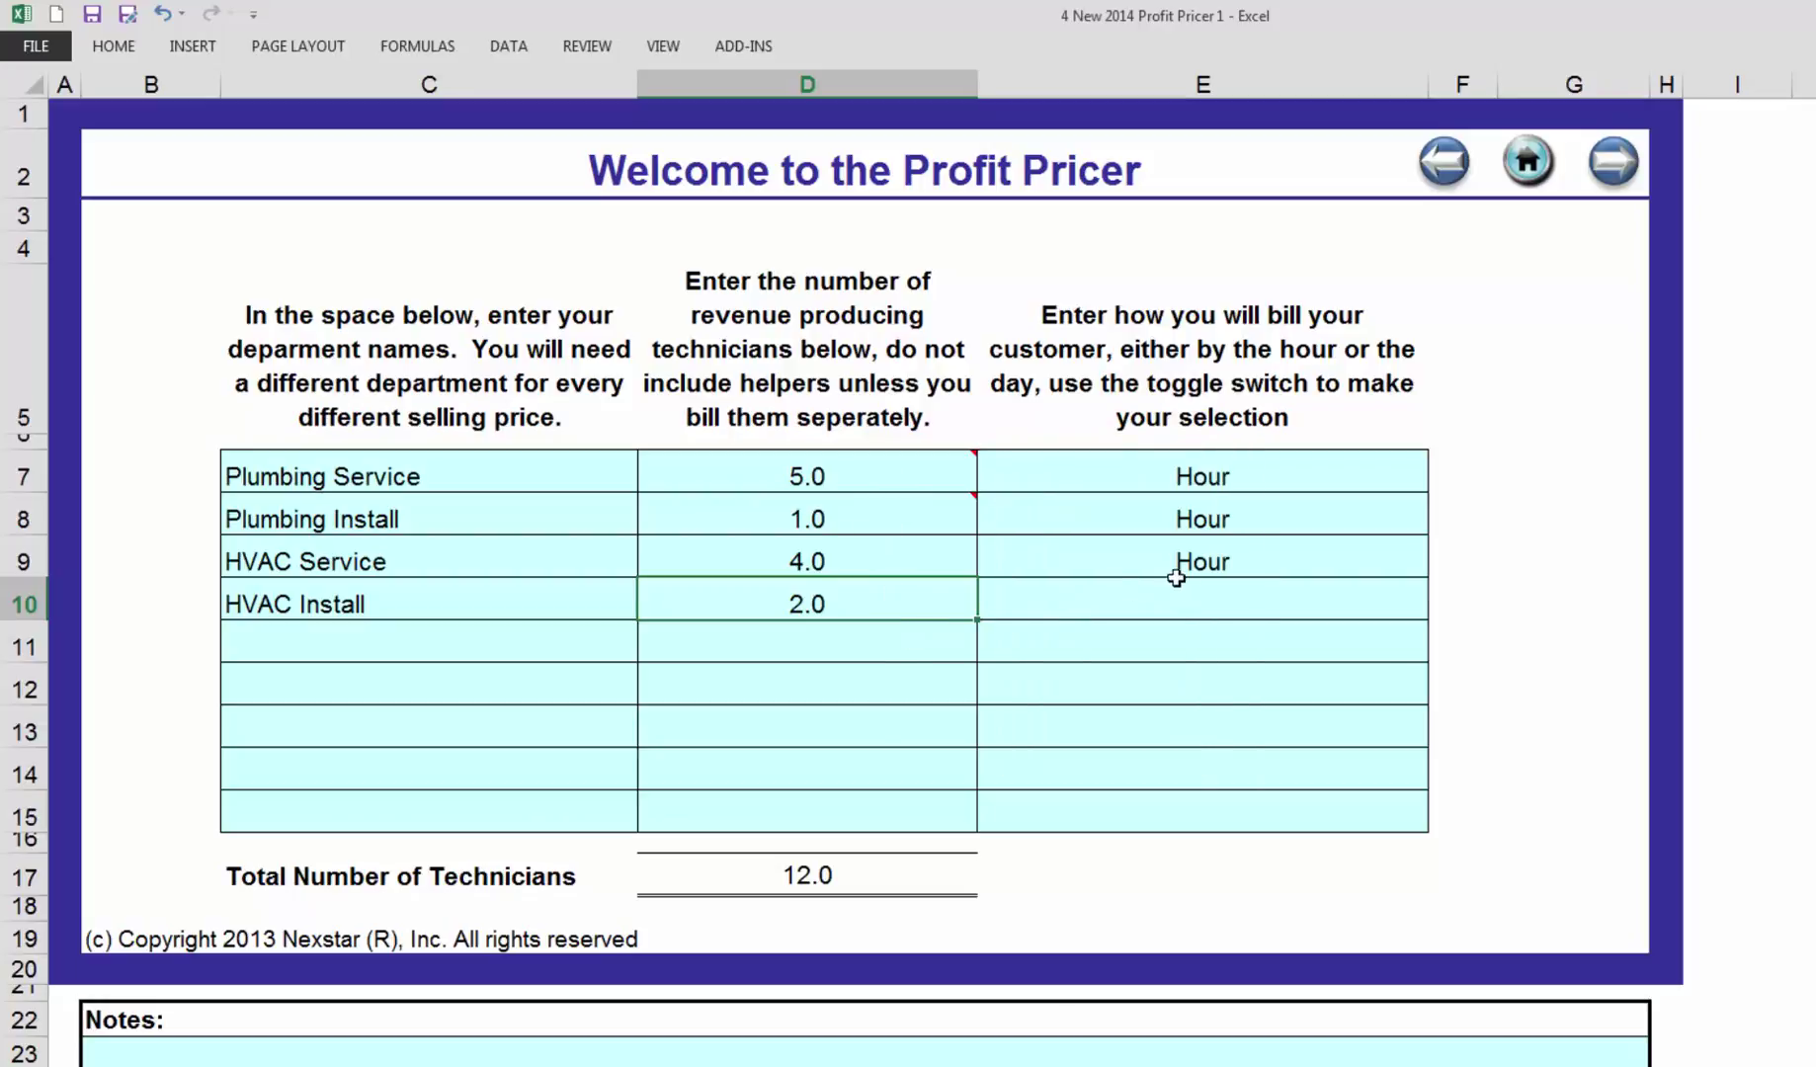
Set the billing method to Day for both Plumbing Install and HVAC Install.
click(1294, 531)
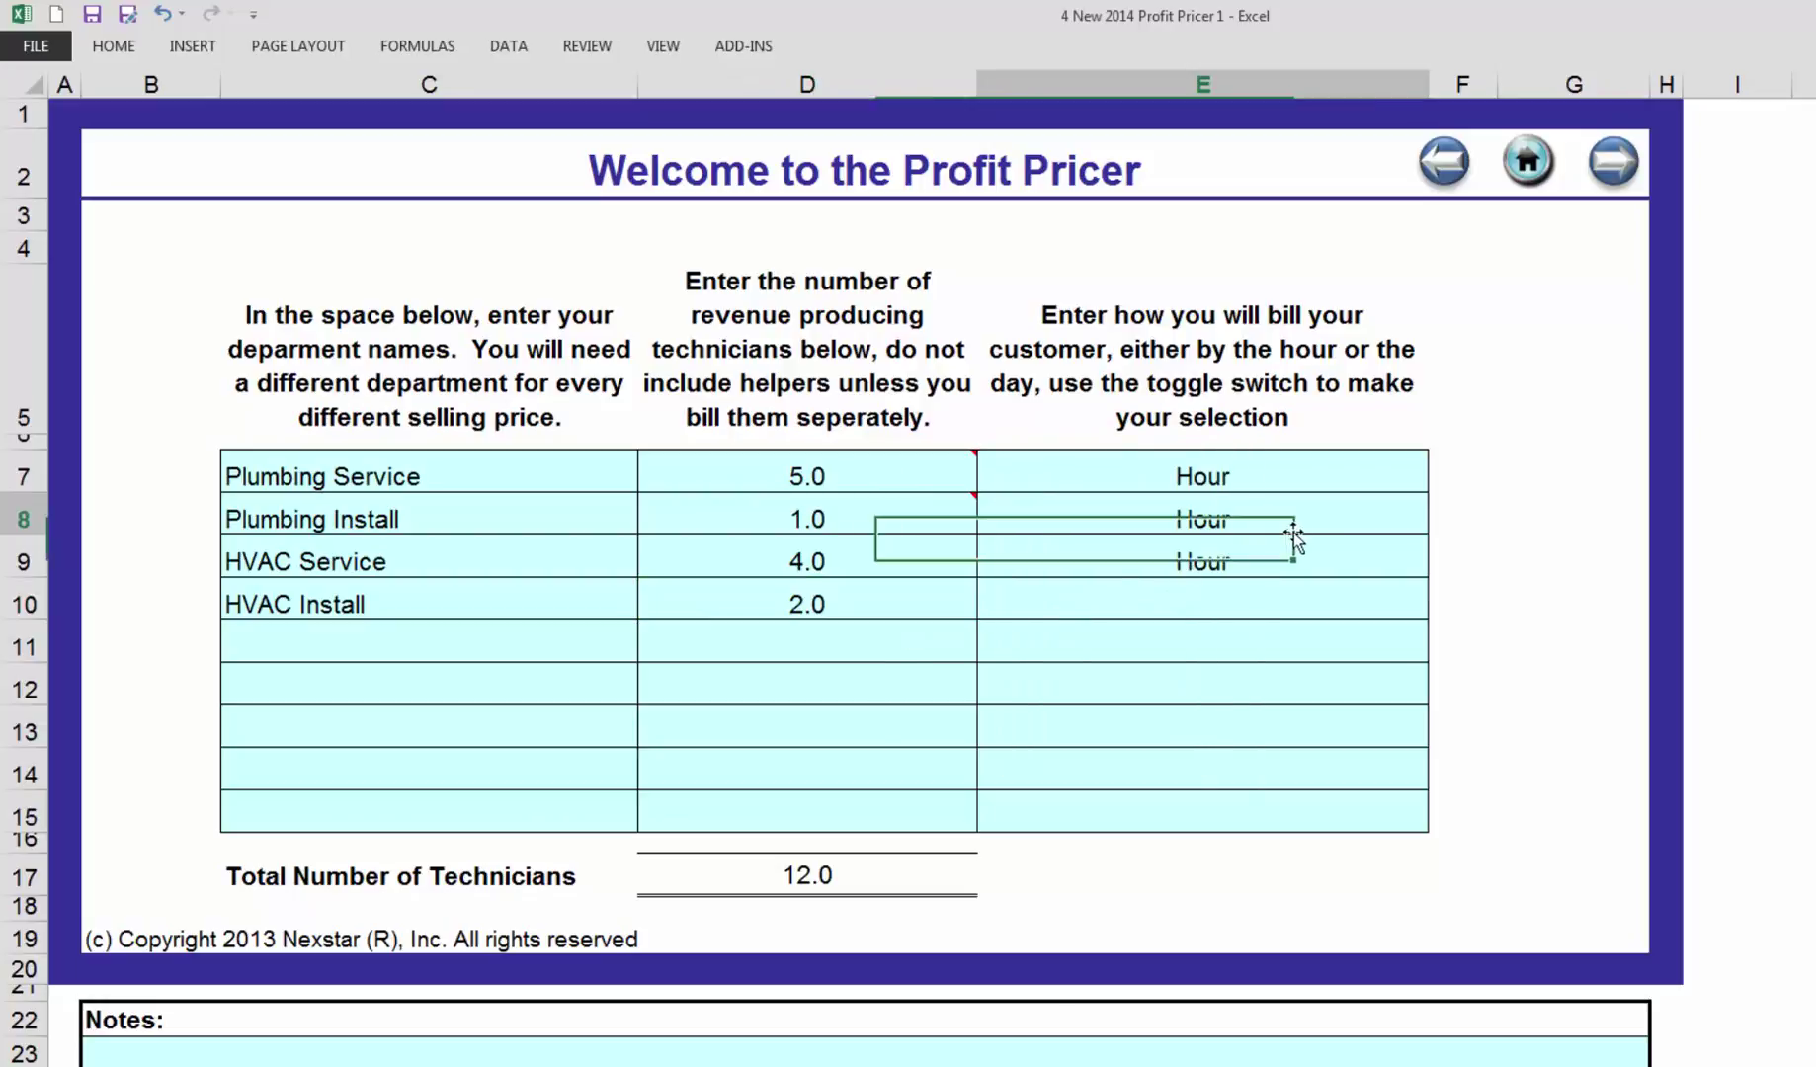
click(1439, 523)
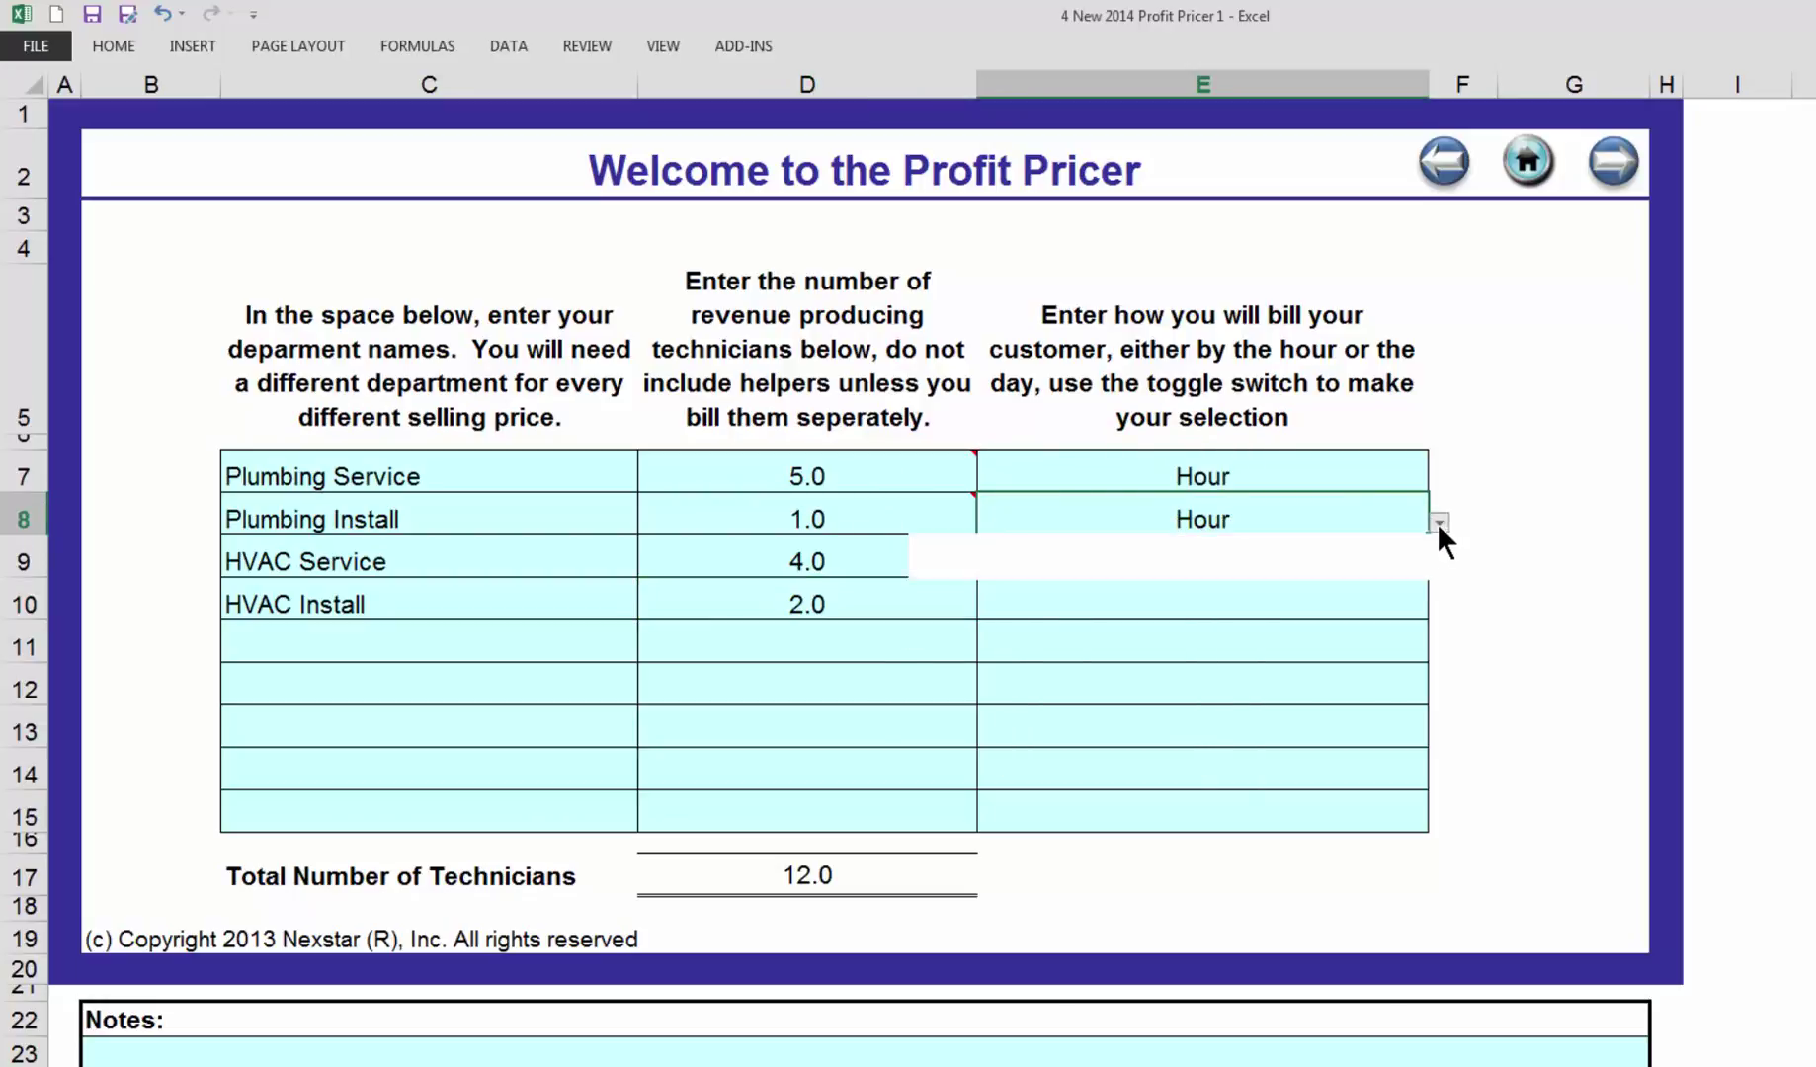
click(1094, 547)
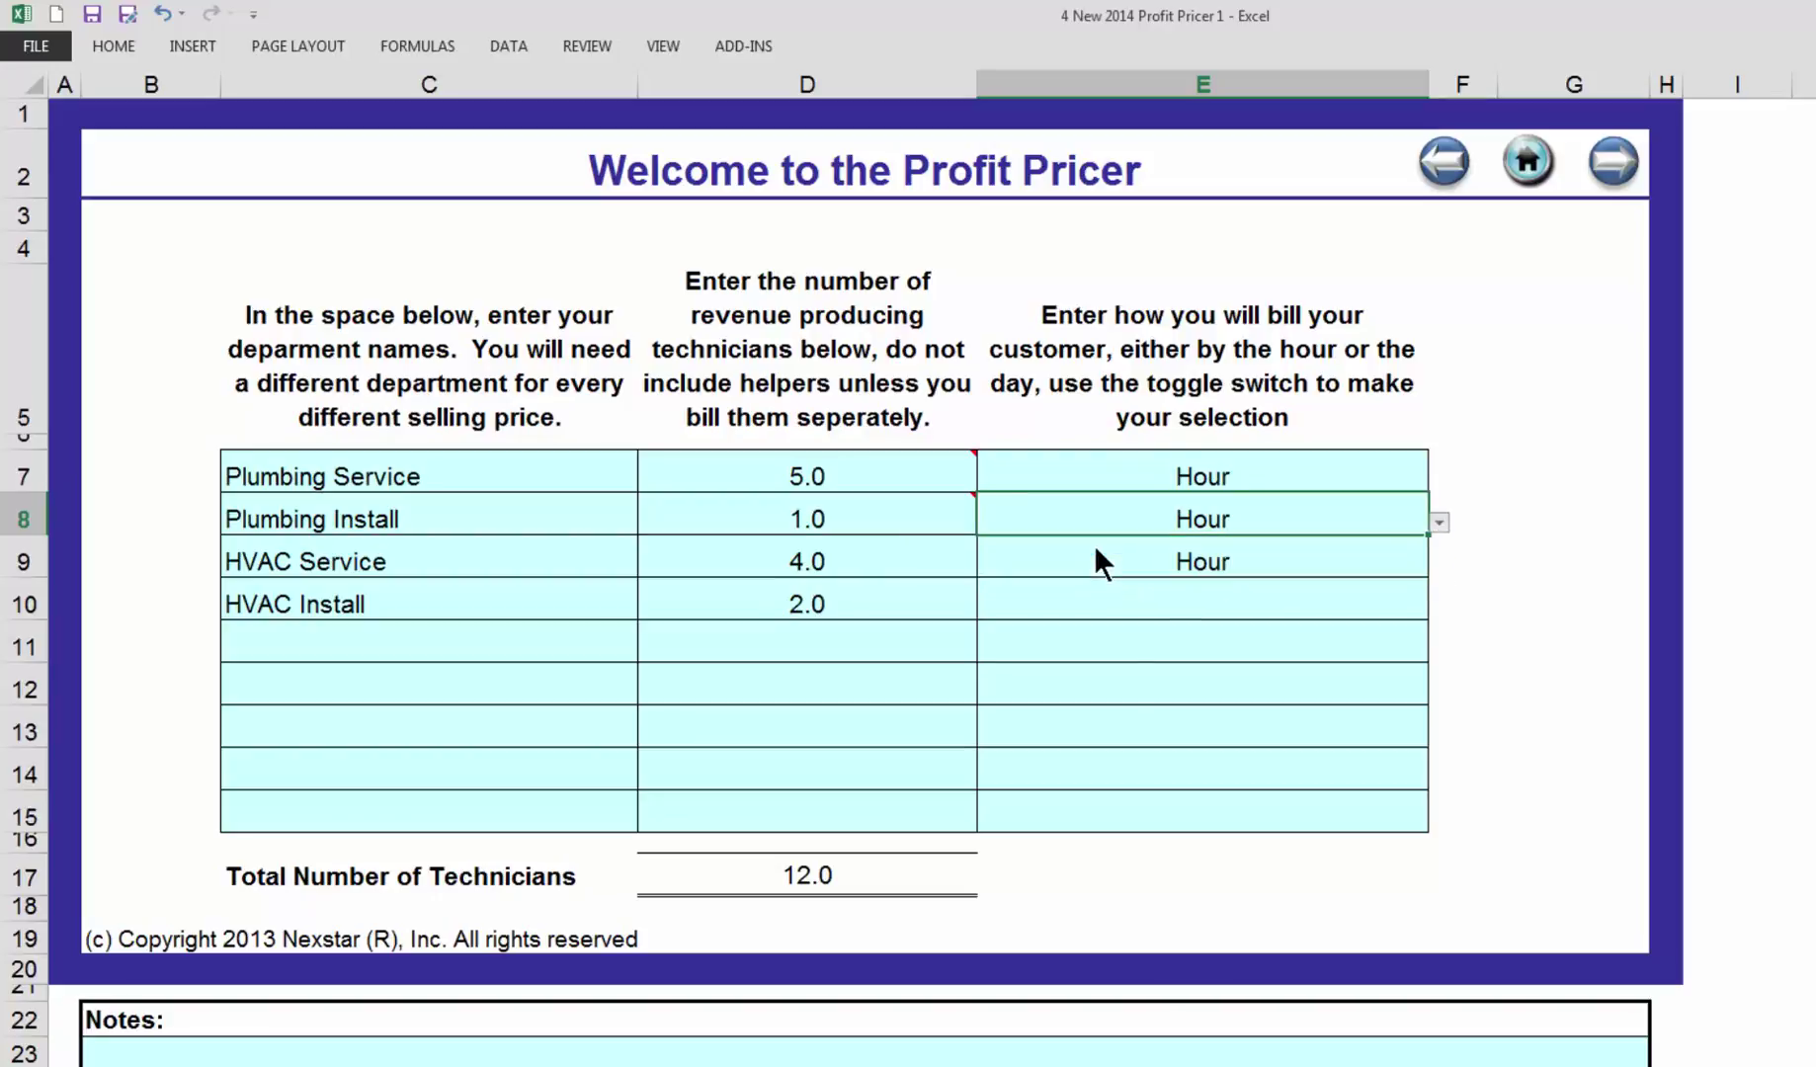
click(1285, 606)
click(1440, 610)
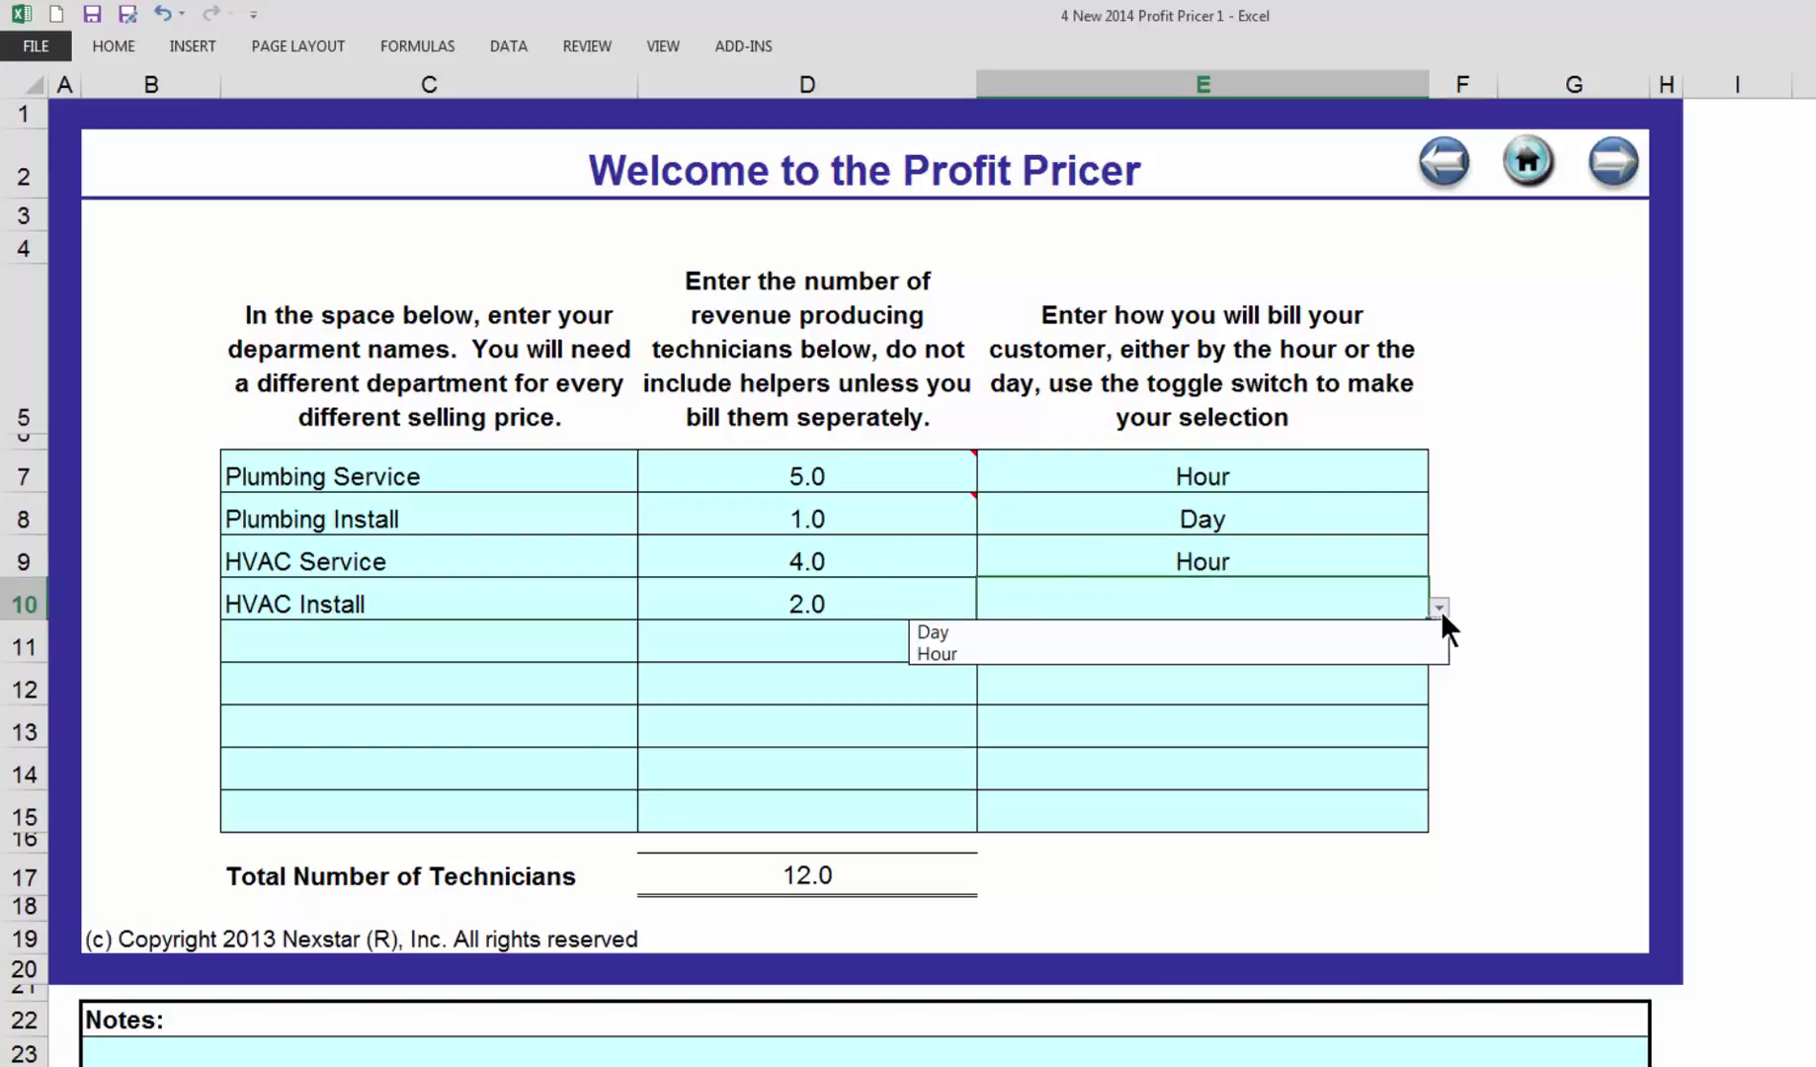
click(1276, 631)
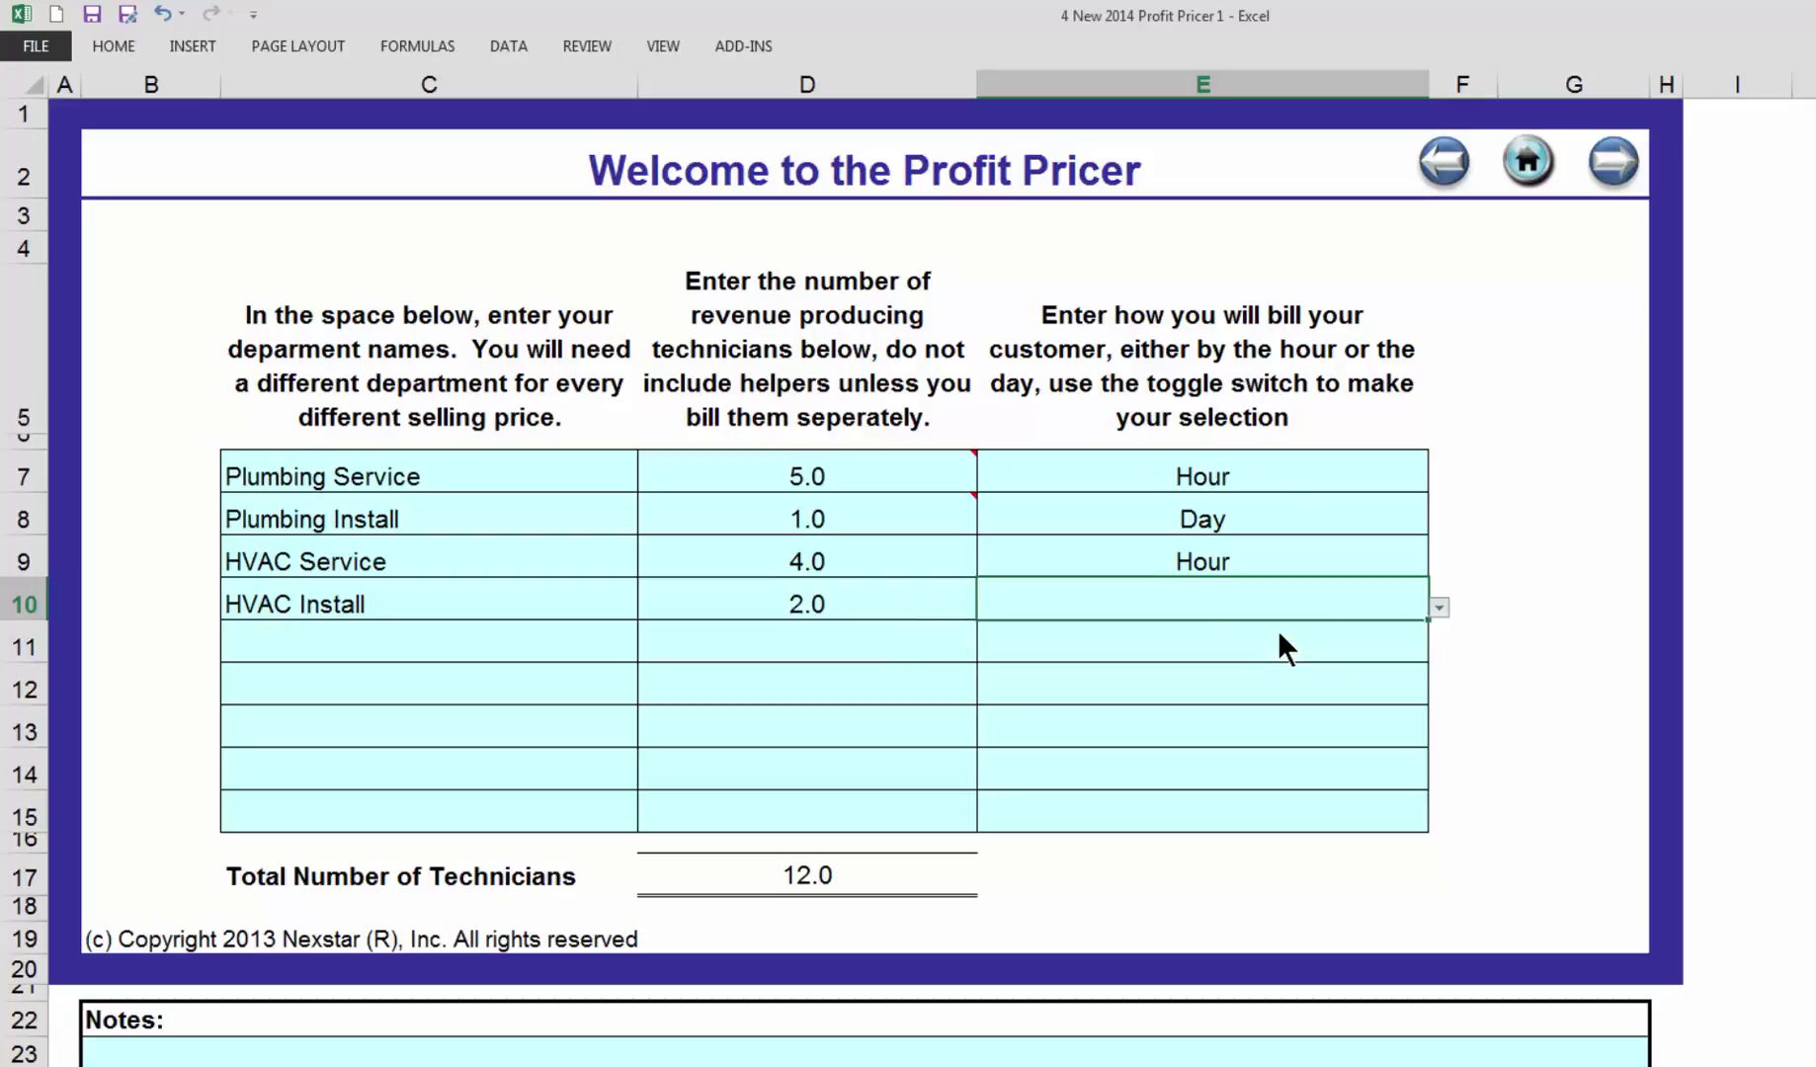
click(1300, 560)
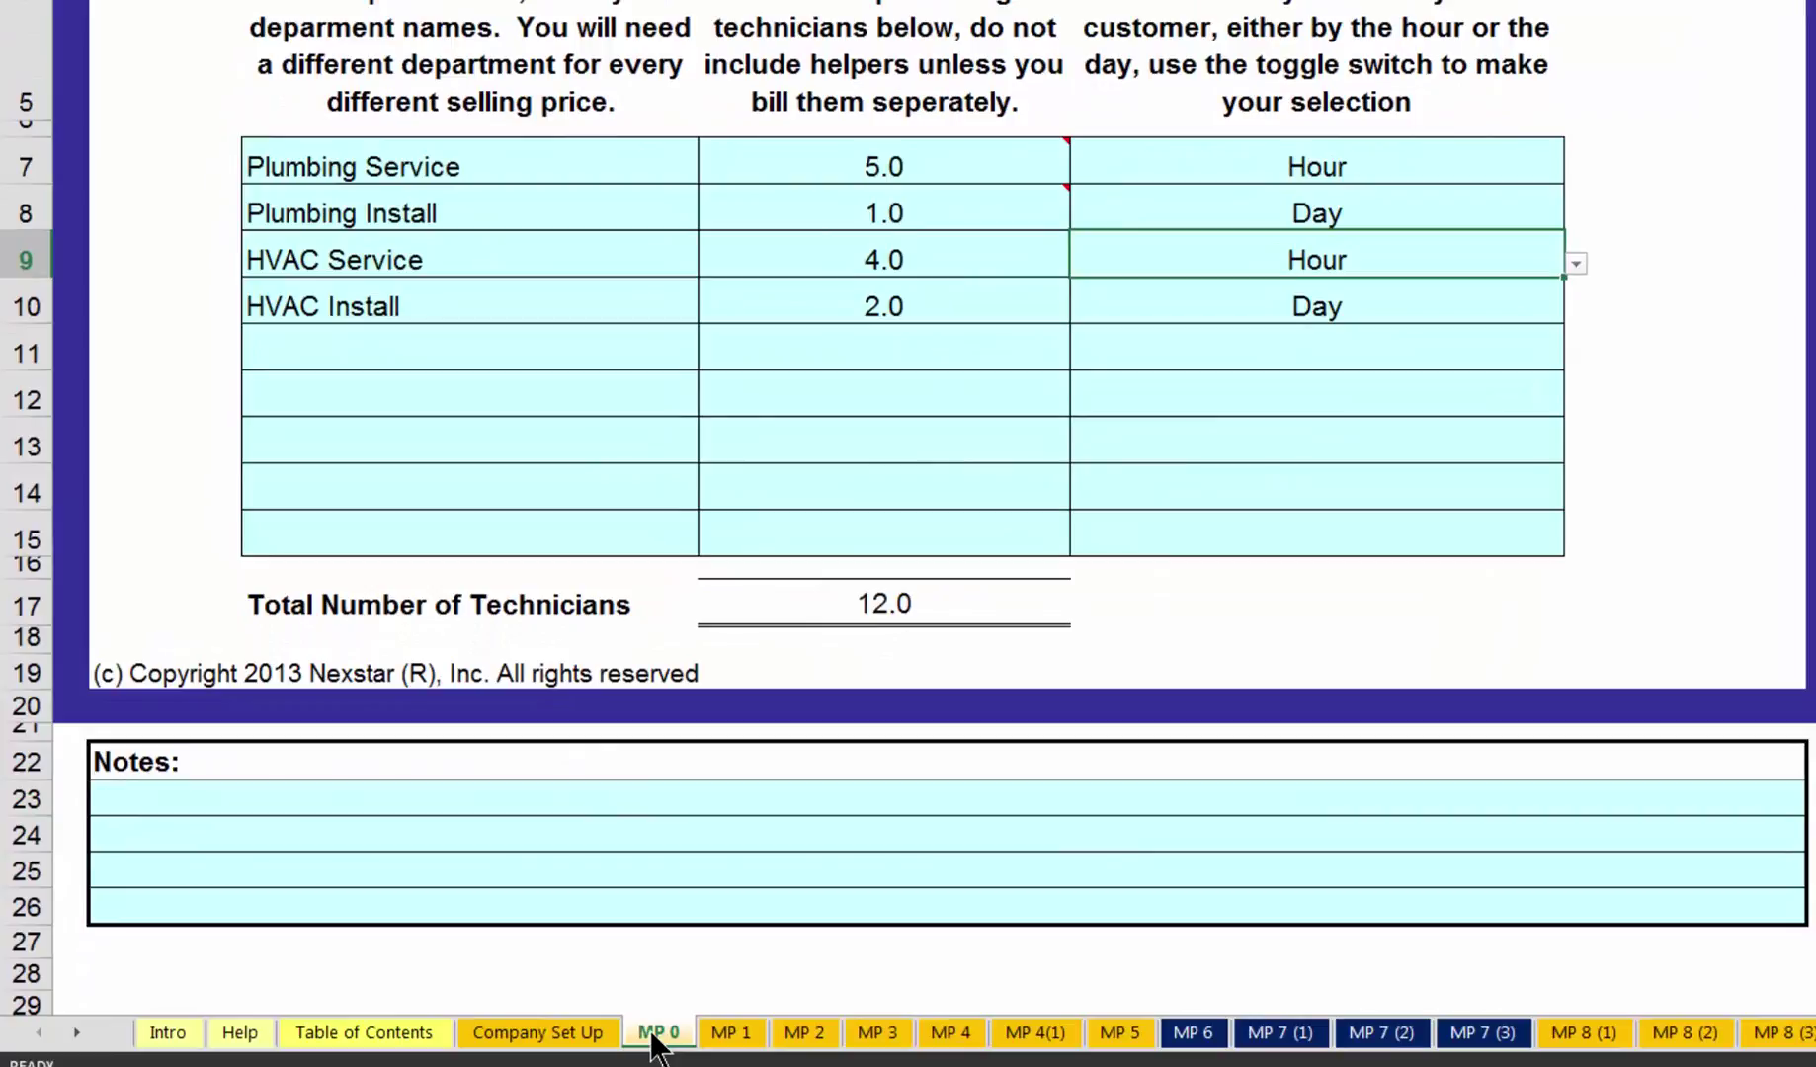
Rename the MP 0 sheet as Production.
right_click(654, 1037)
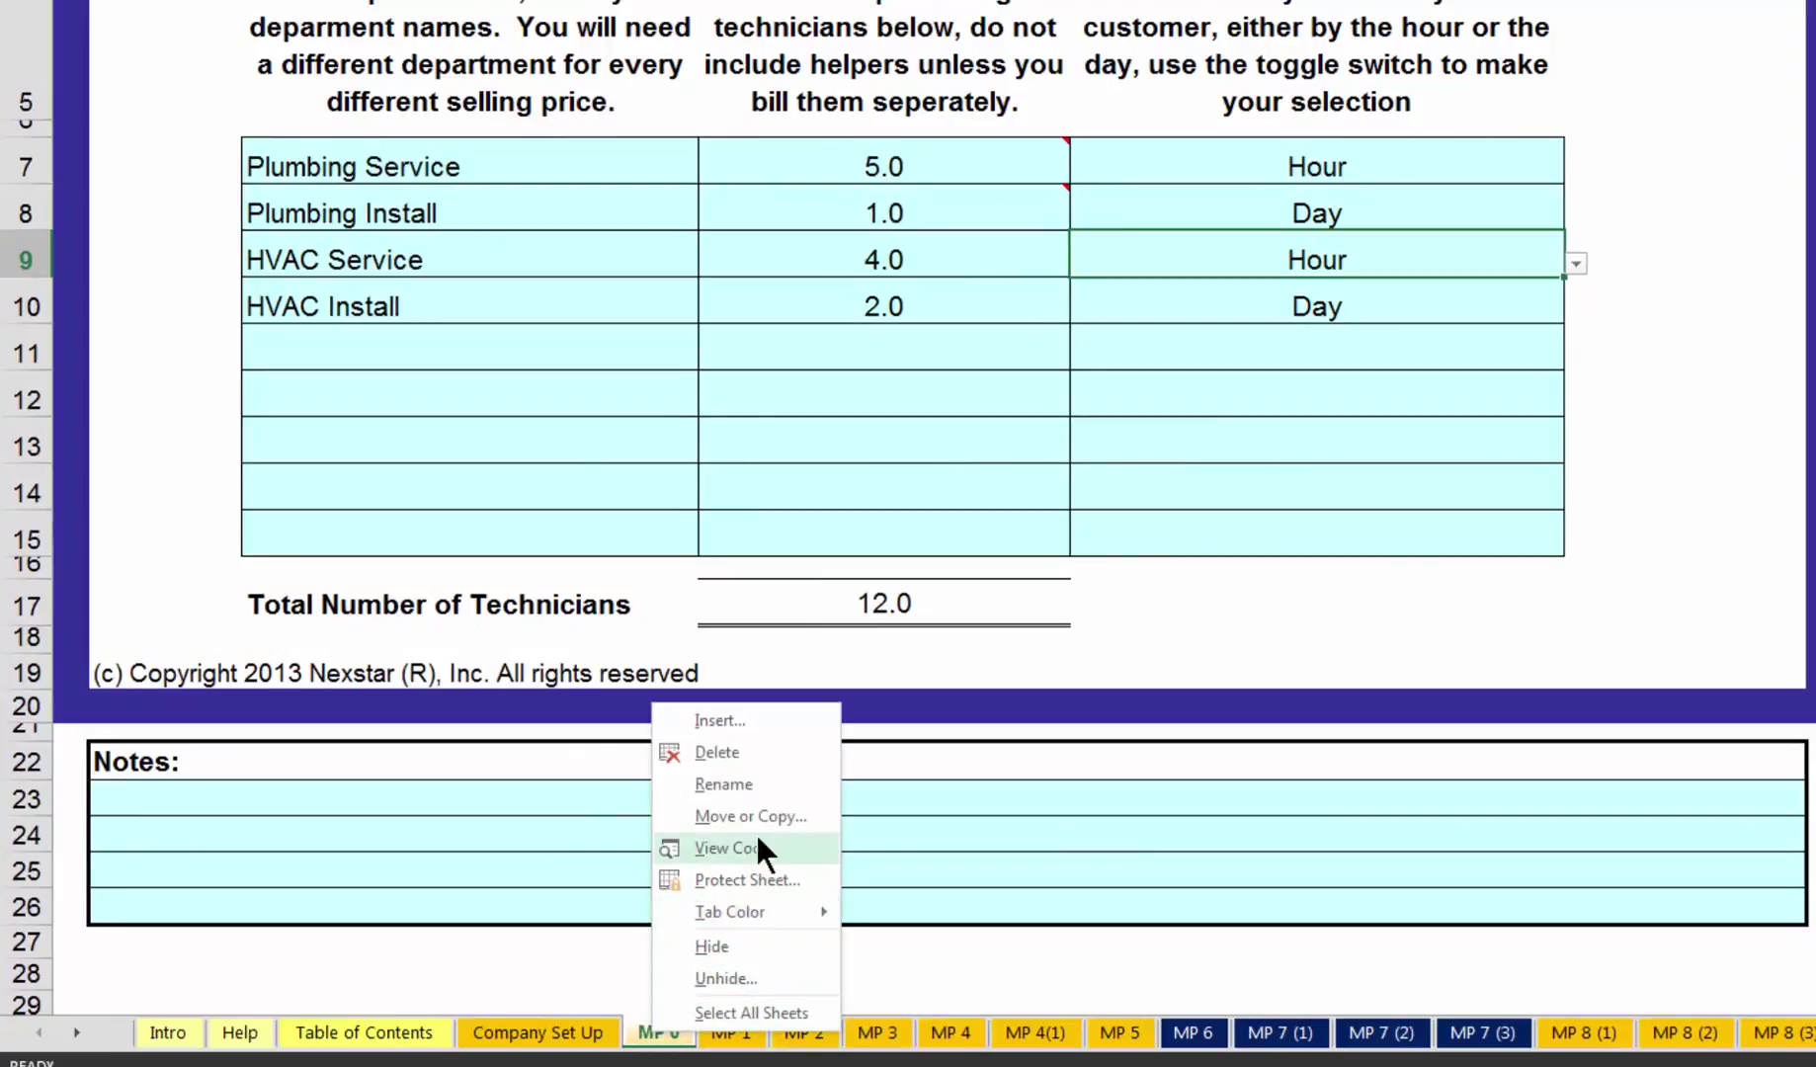
click(733, 784)
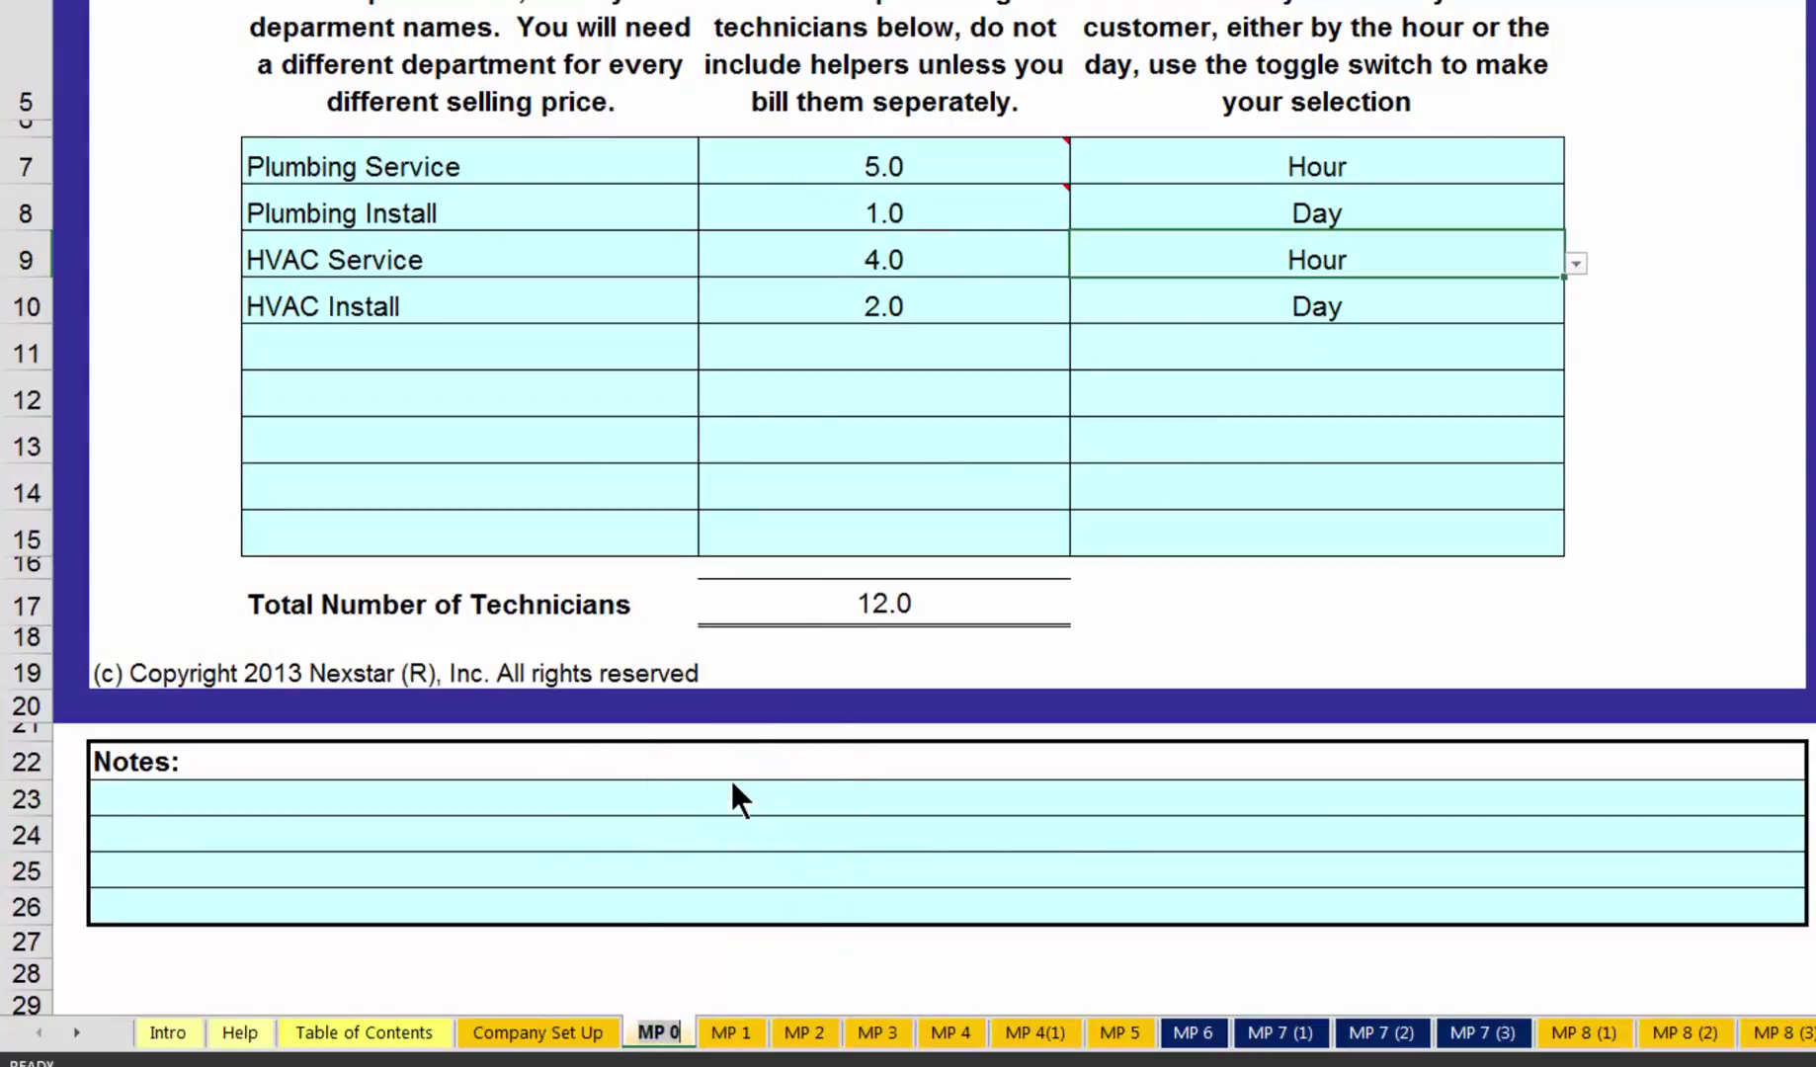
text(Product)
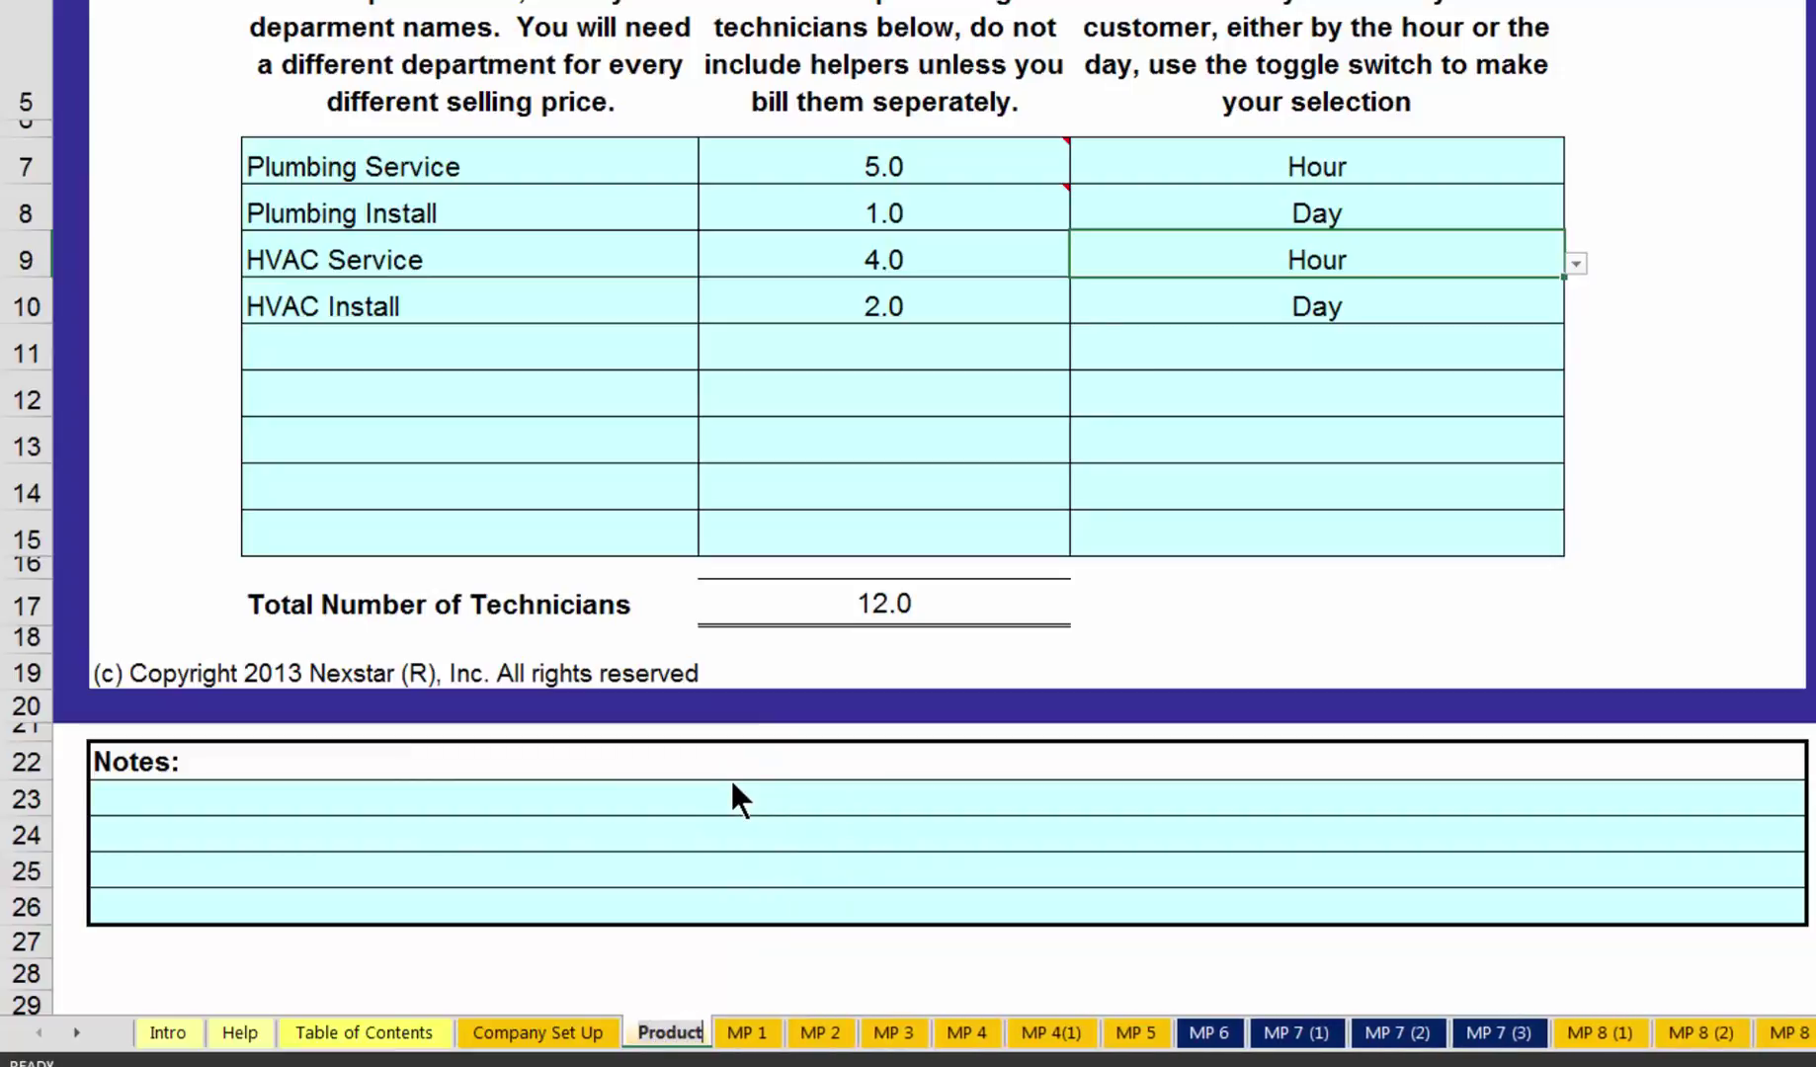
text(ion)
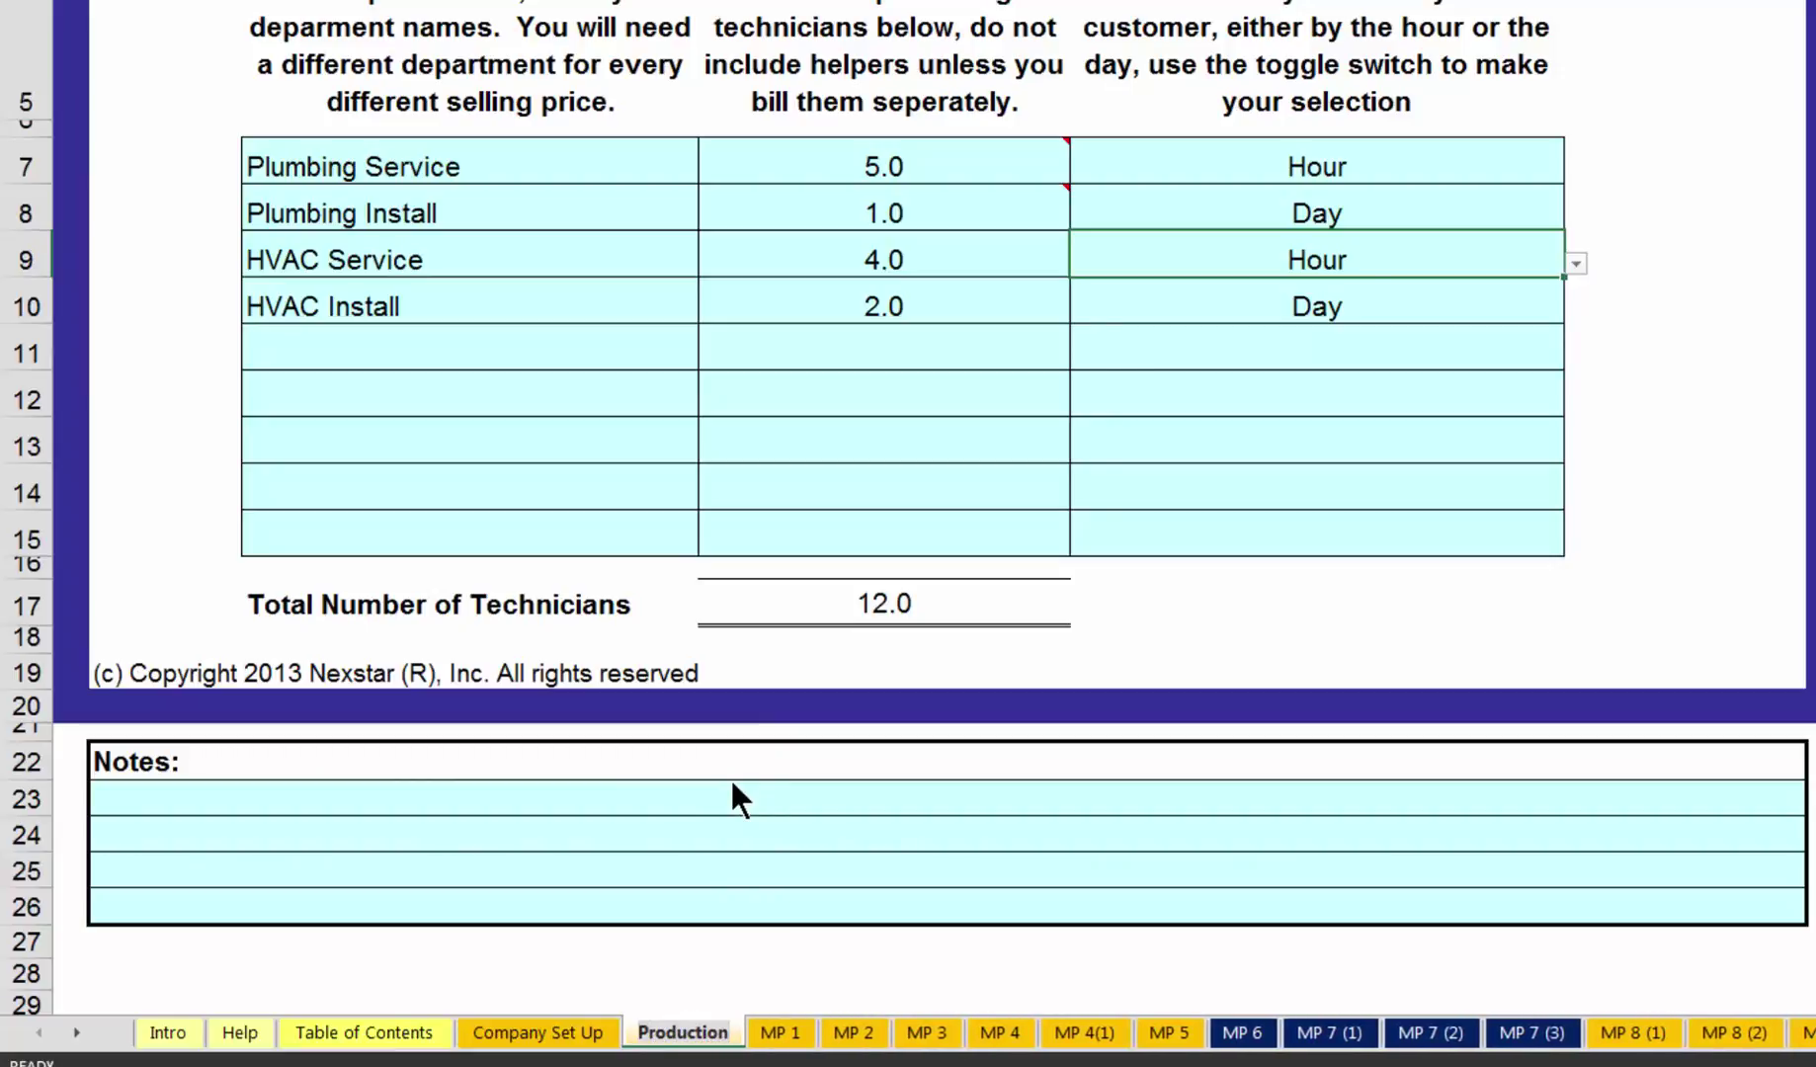
click(688, 983)
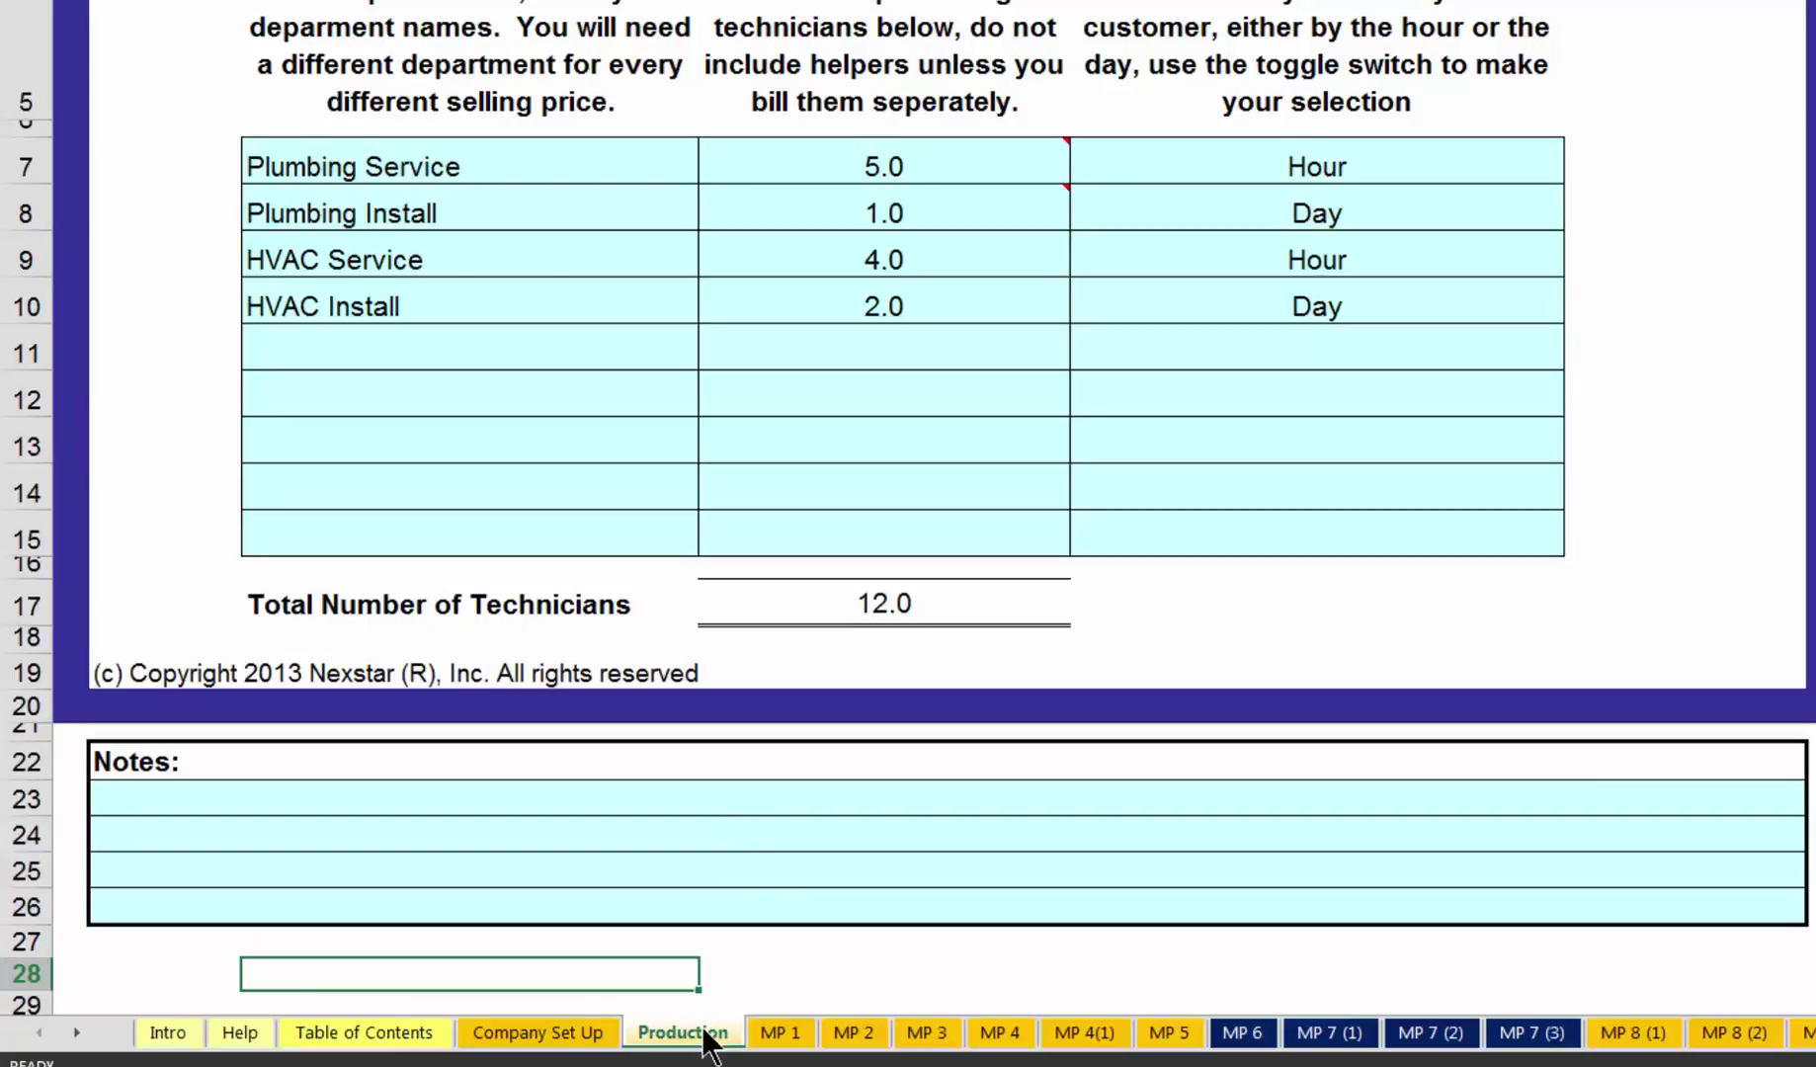
right_click(705, 1035)
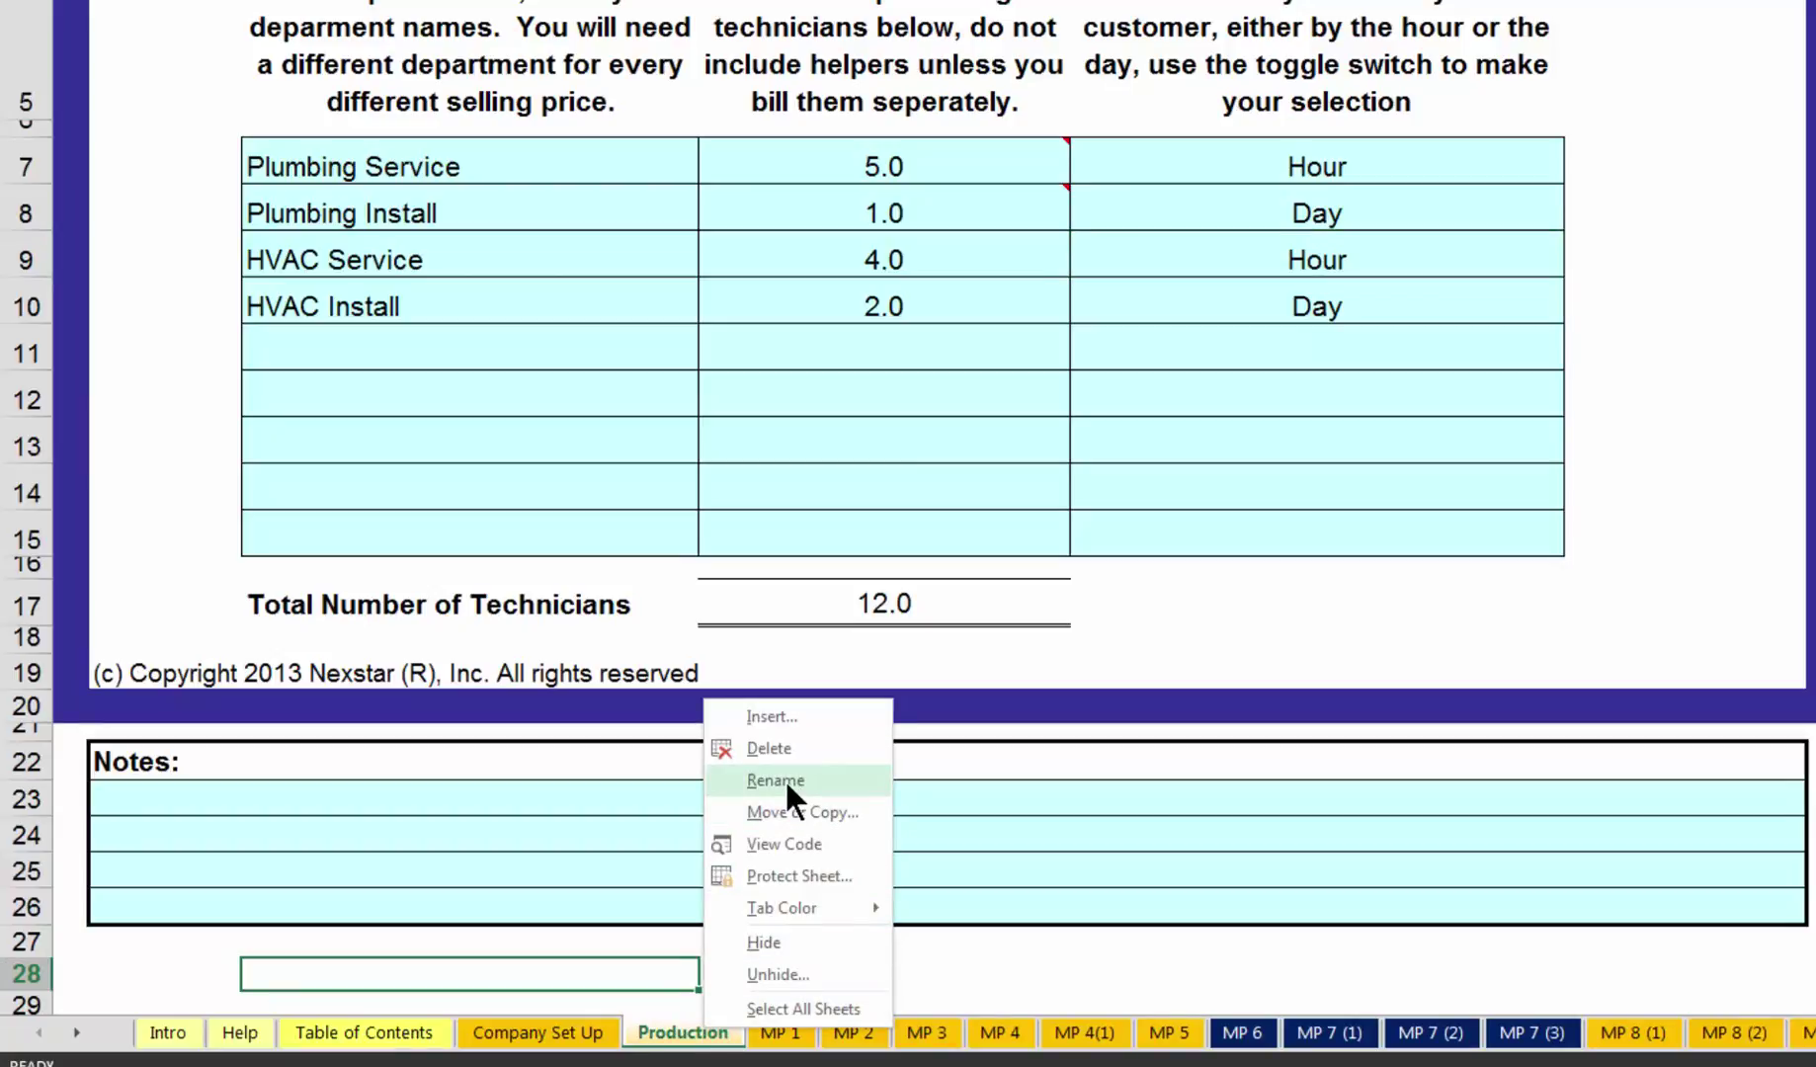
click(941, 973)
mouse_move(934, 158)
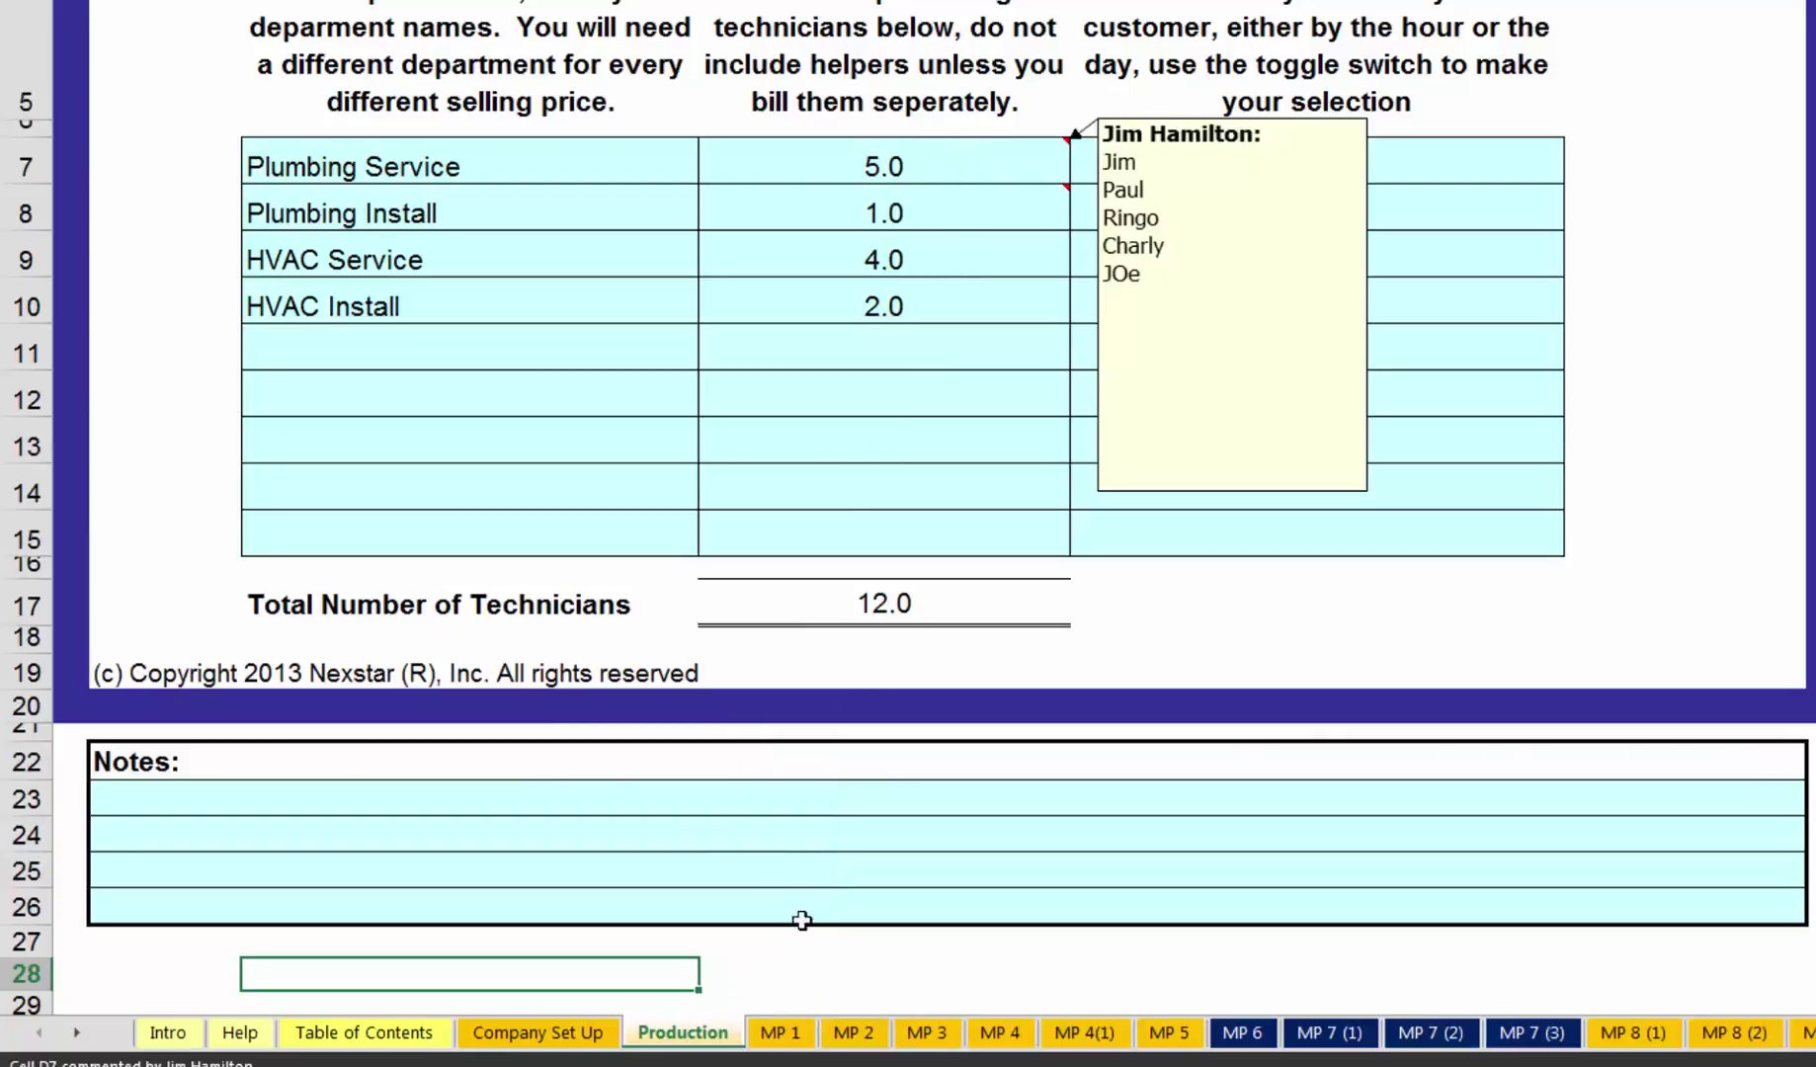
Go to the MP 1 sheet for direct labor costs and set the Plumbing Service hourly rate to $25.
click(780, 1037)
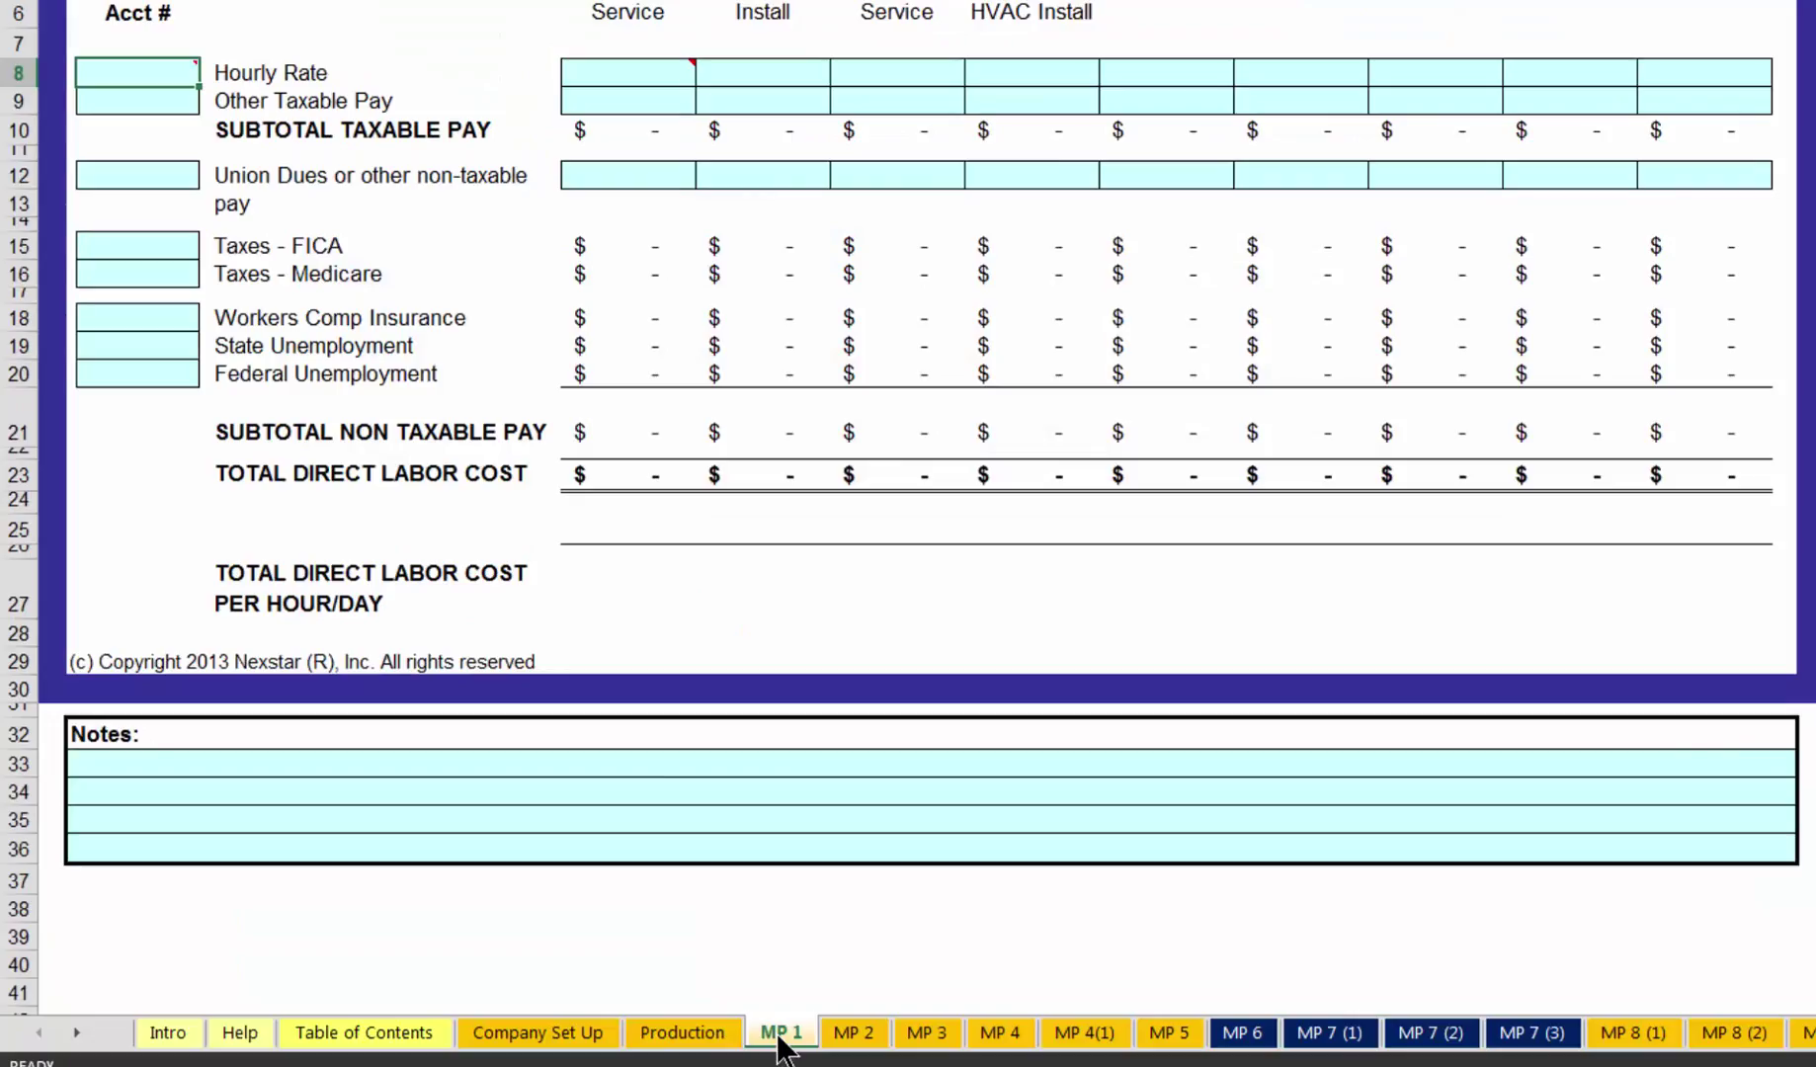
scroll(692, 300, up, 2)
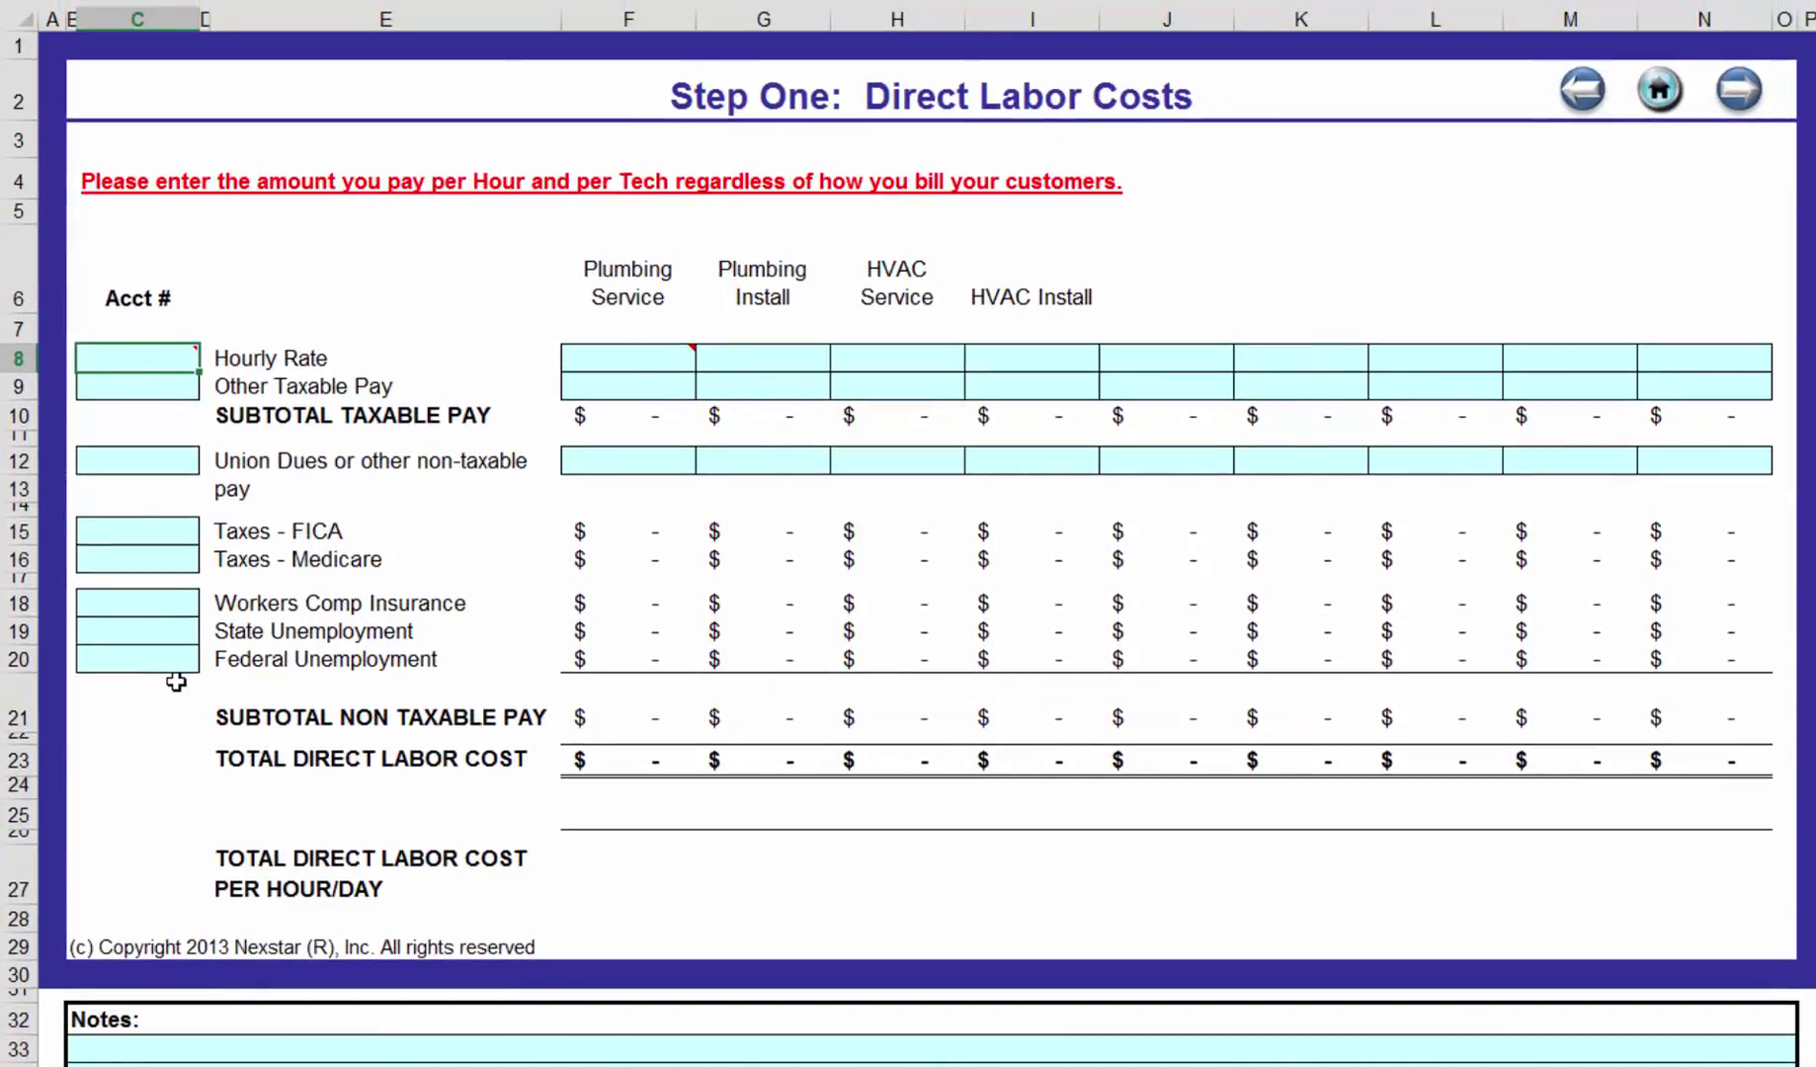
click(635, 358)
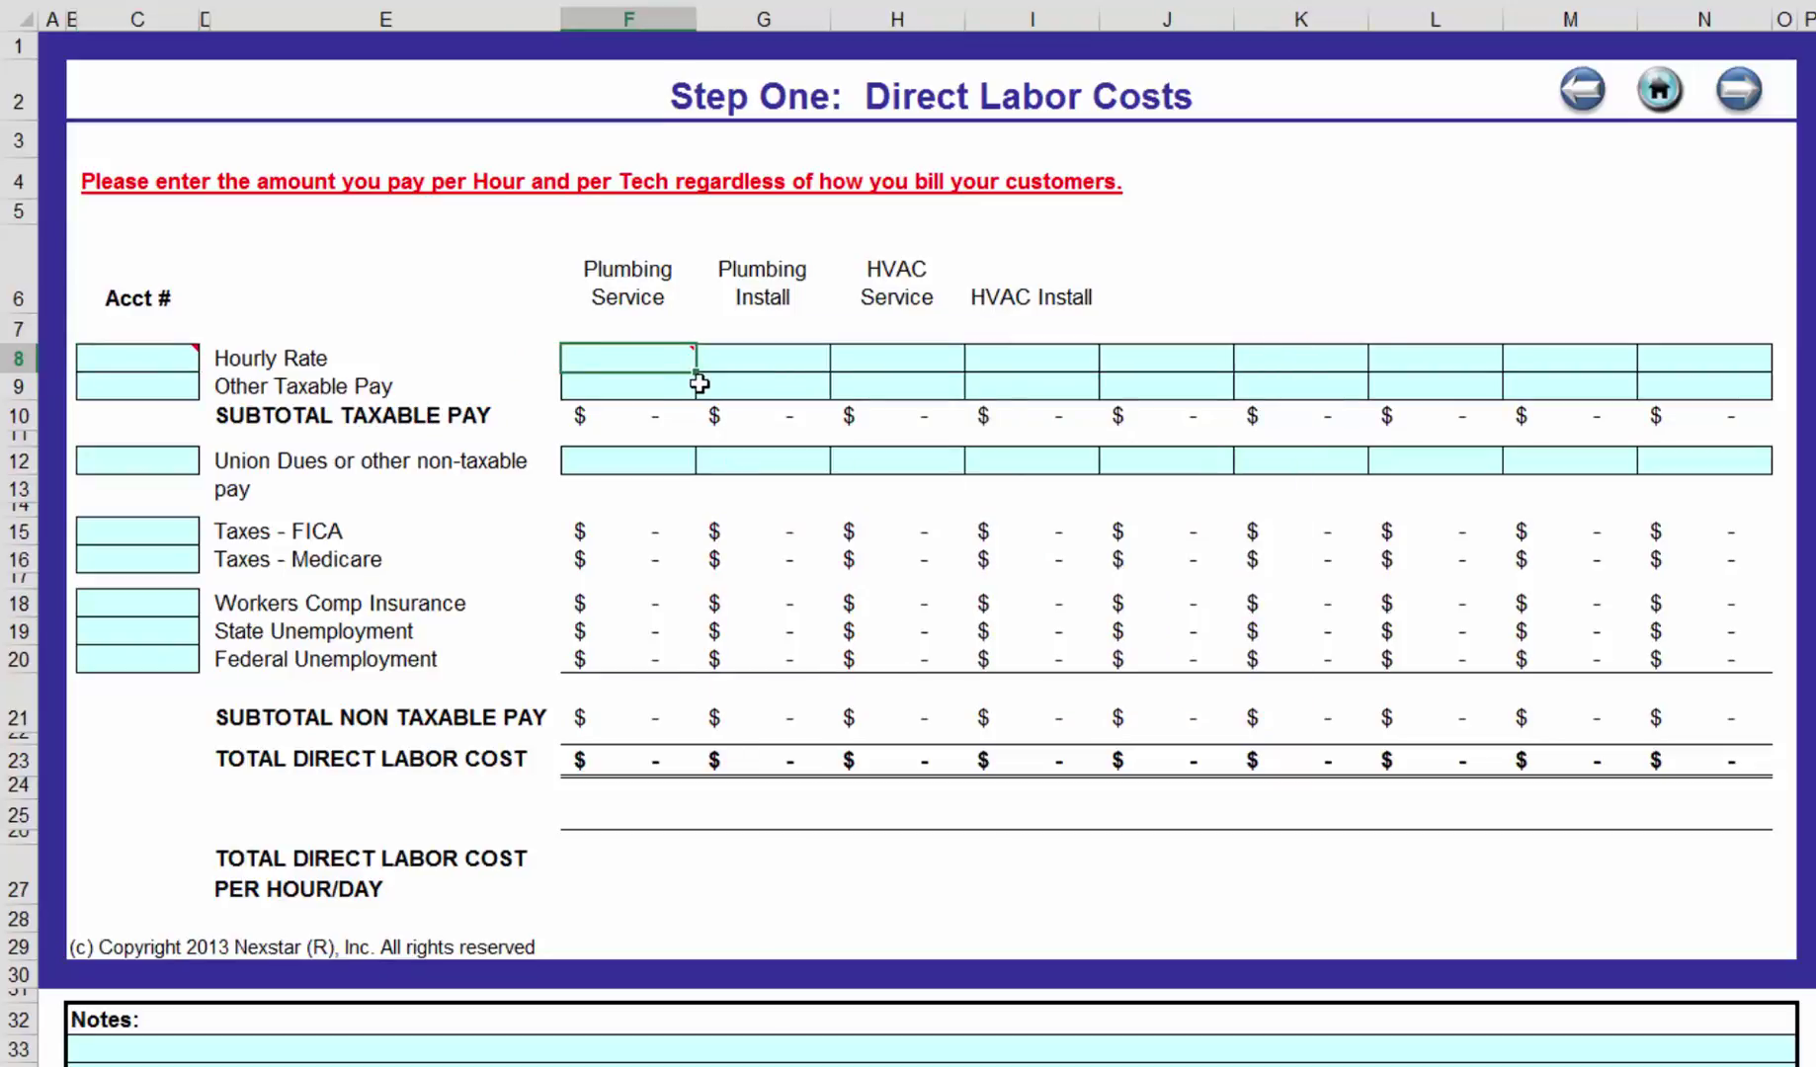
text(25)
key(Tab)
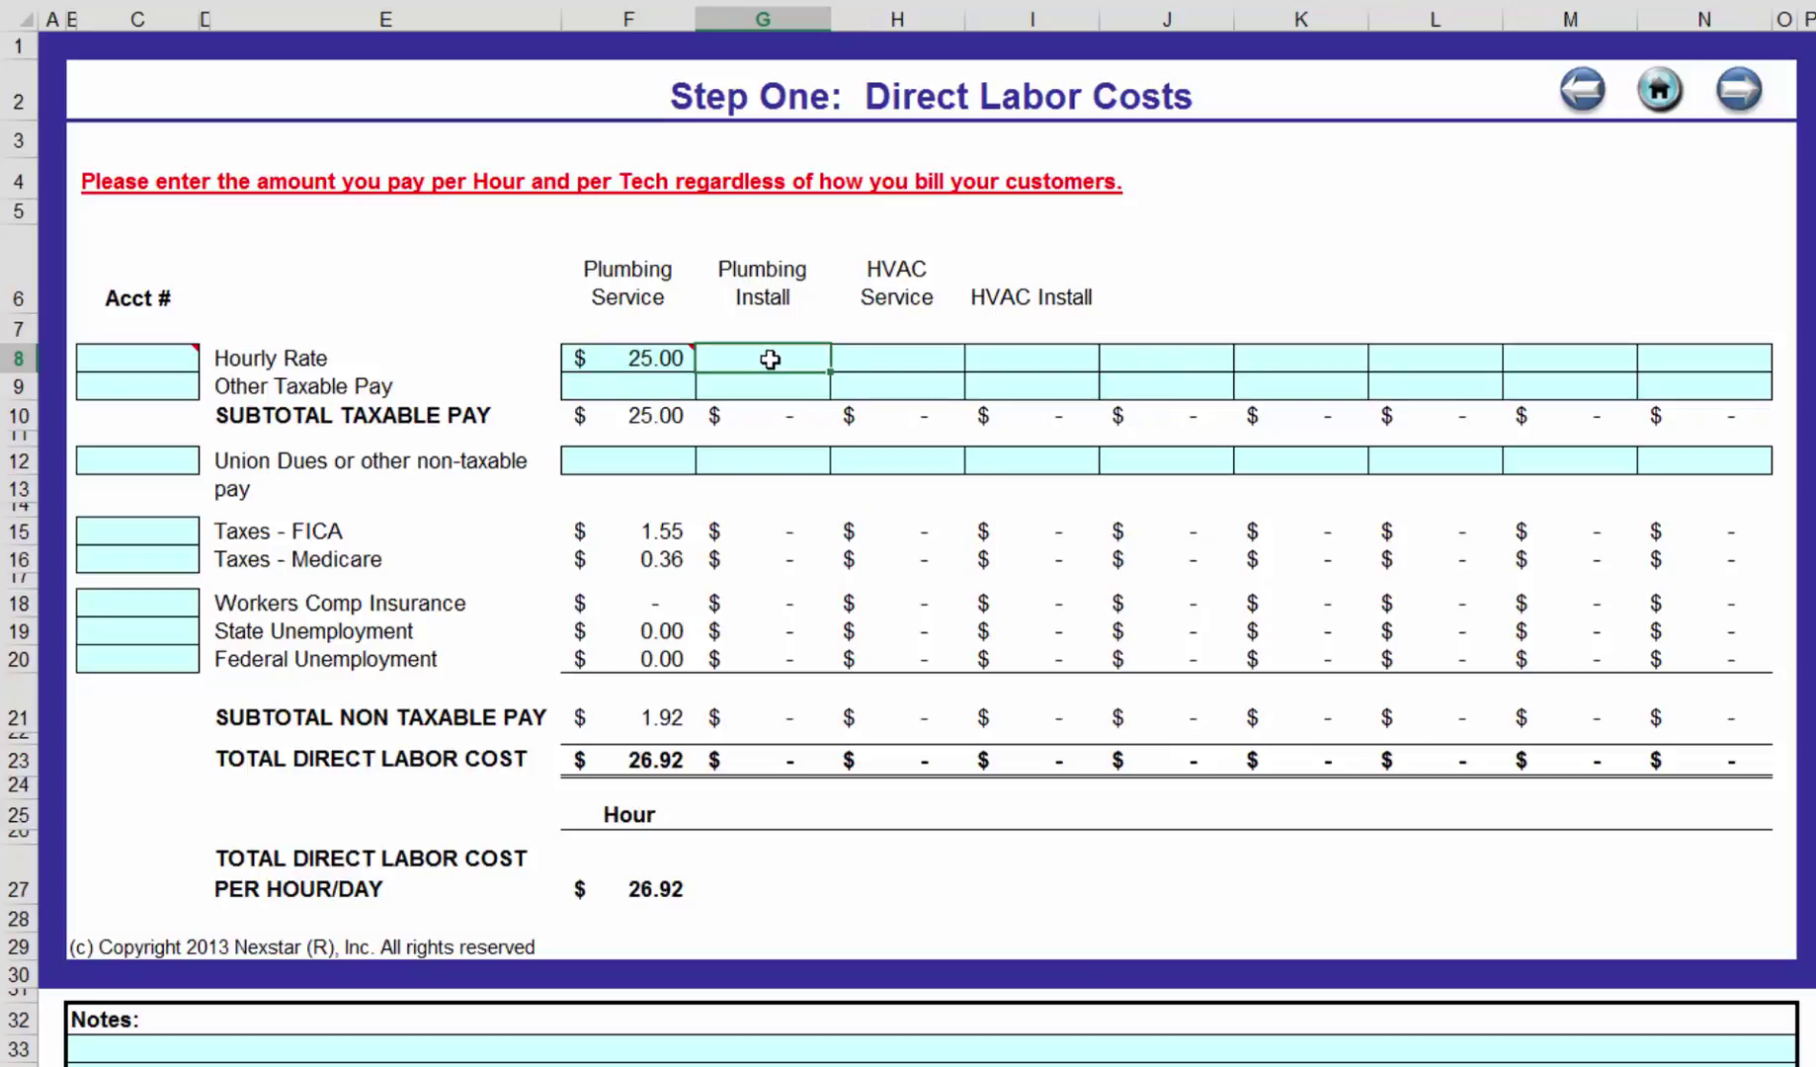
Set the Plumbing Install hourly rate to $25 and its other taxable pay to $15.
text(15)
key(BackSpace)
key(BackSpace)
text(25)
key(Return)
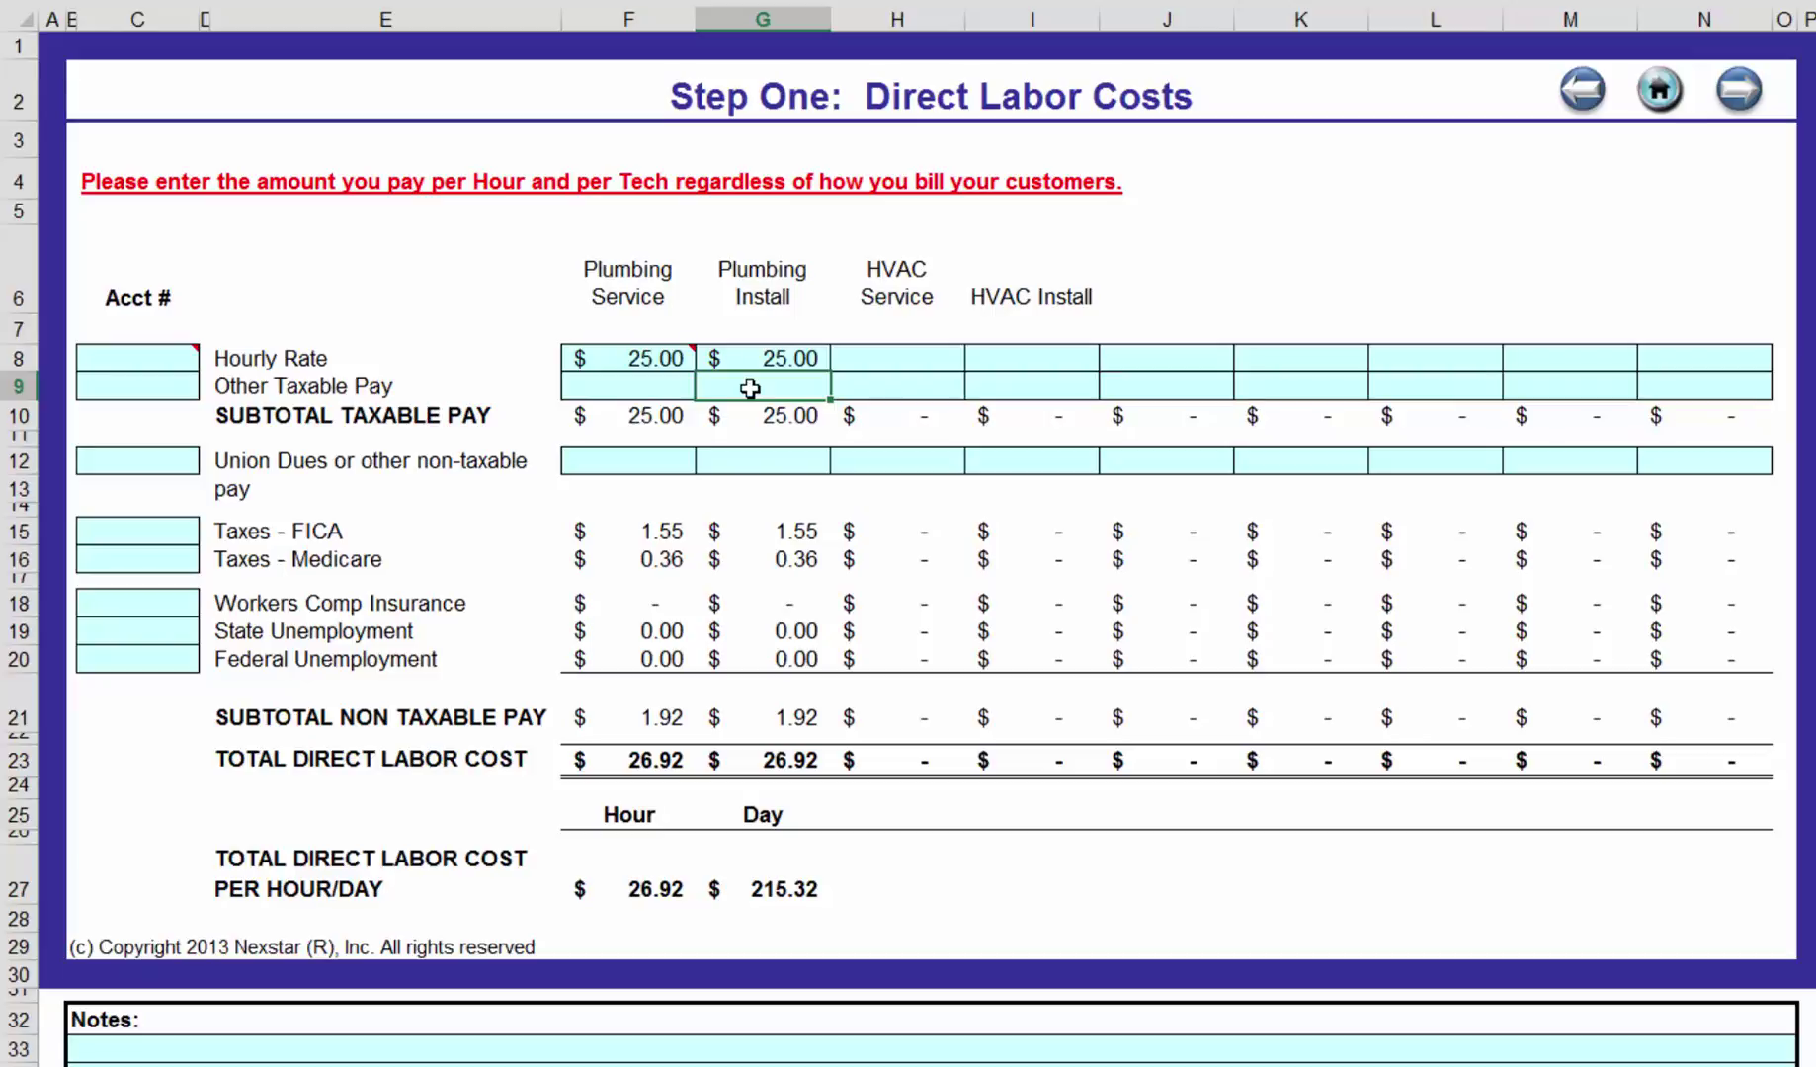
text(15)
key(Return)
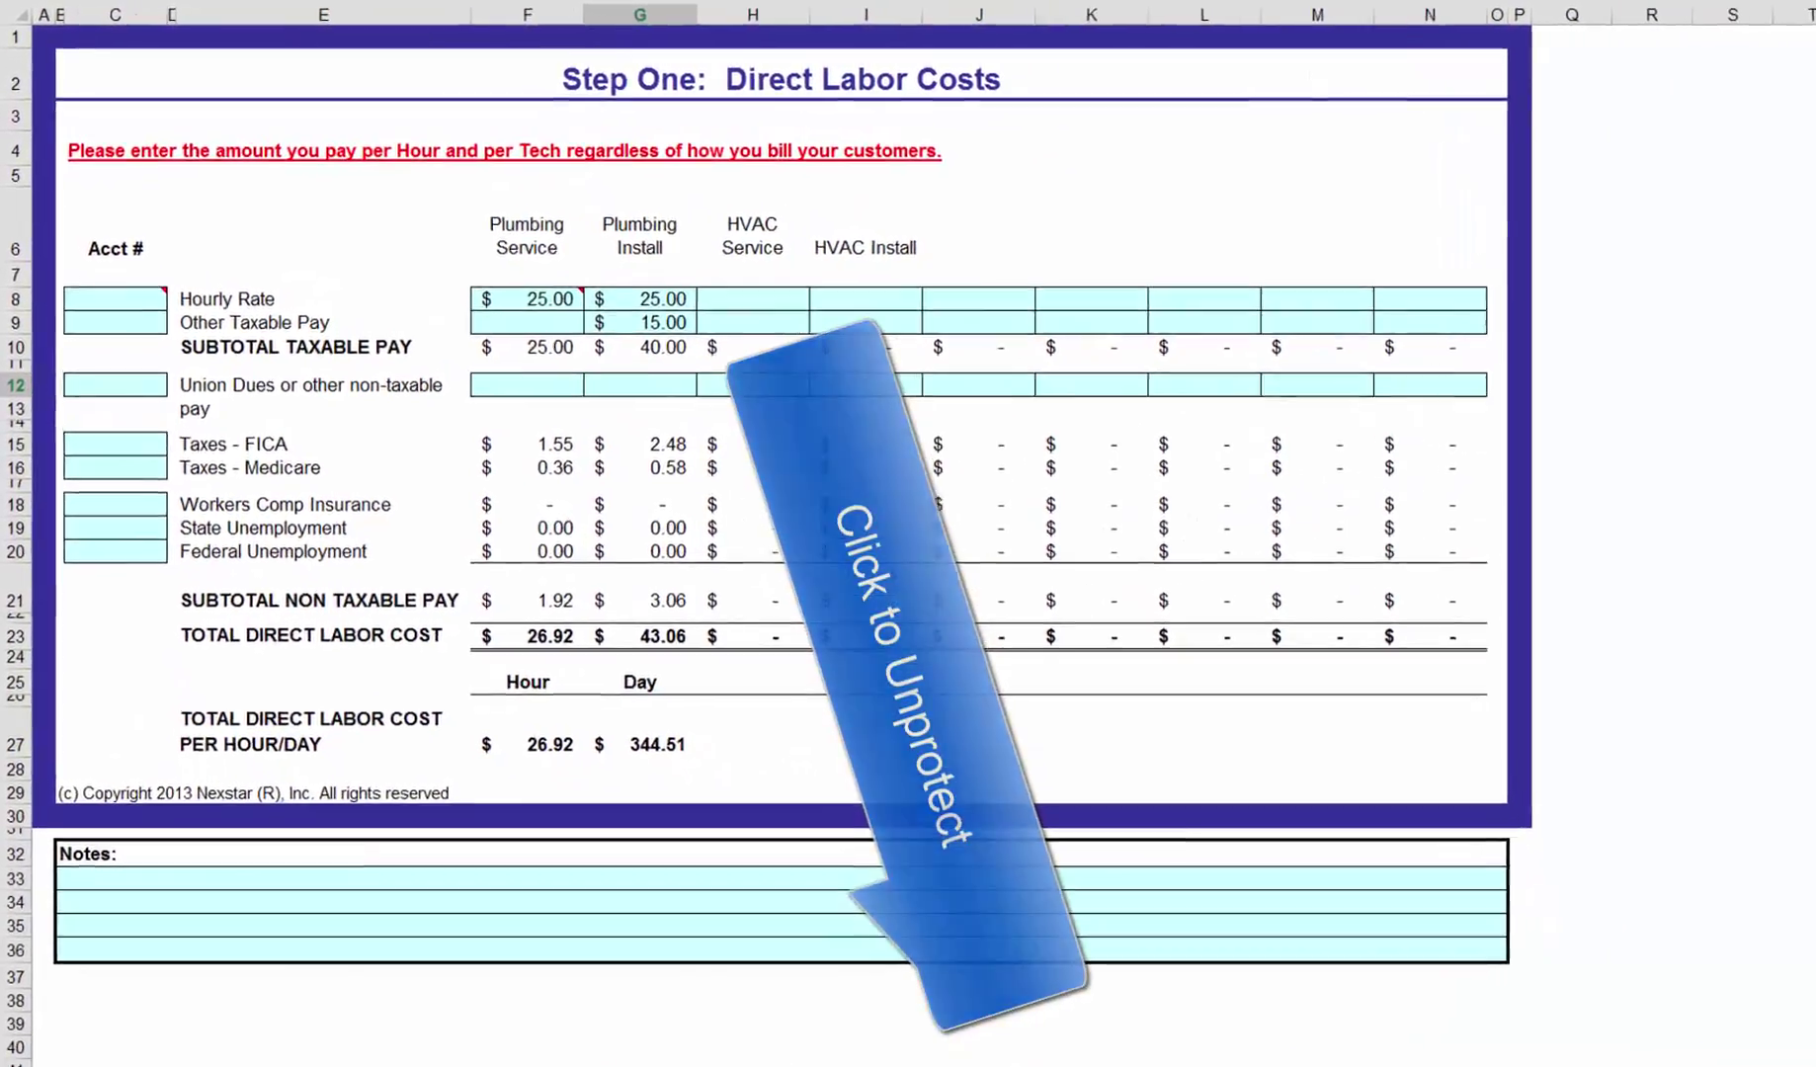
Examine the Helpers amount on the Step Six Overhead Salaries sheet and the union dues cells of both plumbing departments in Step One.
click(996, 1054)
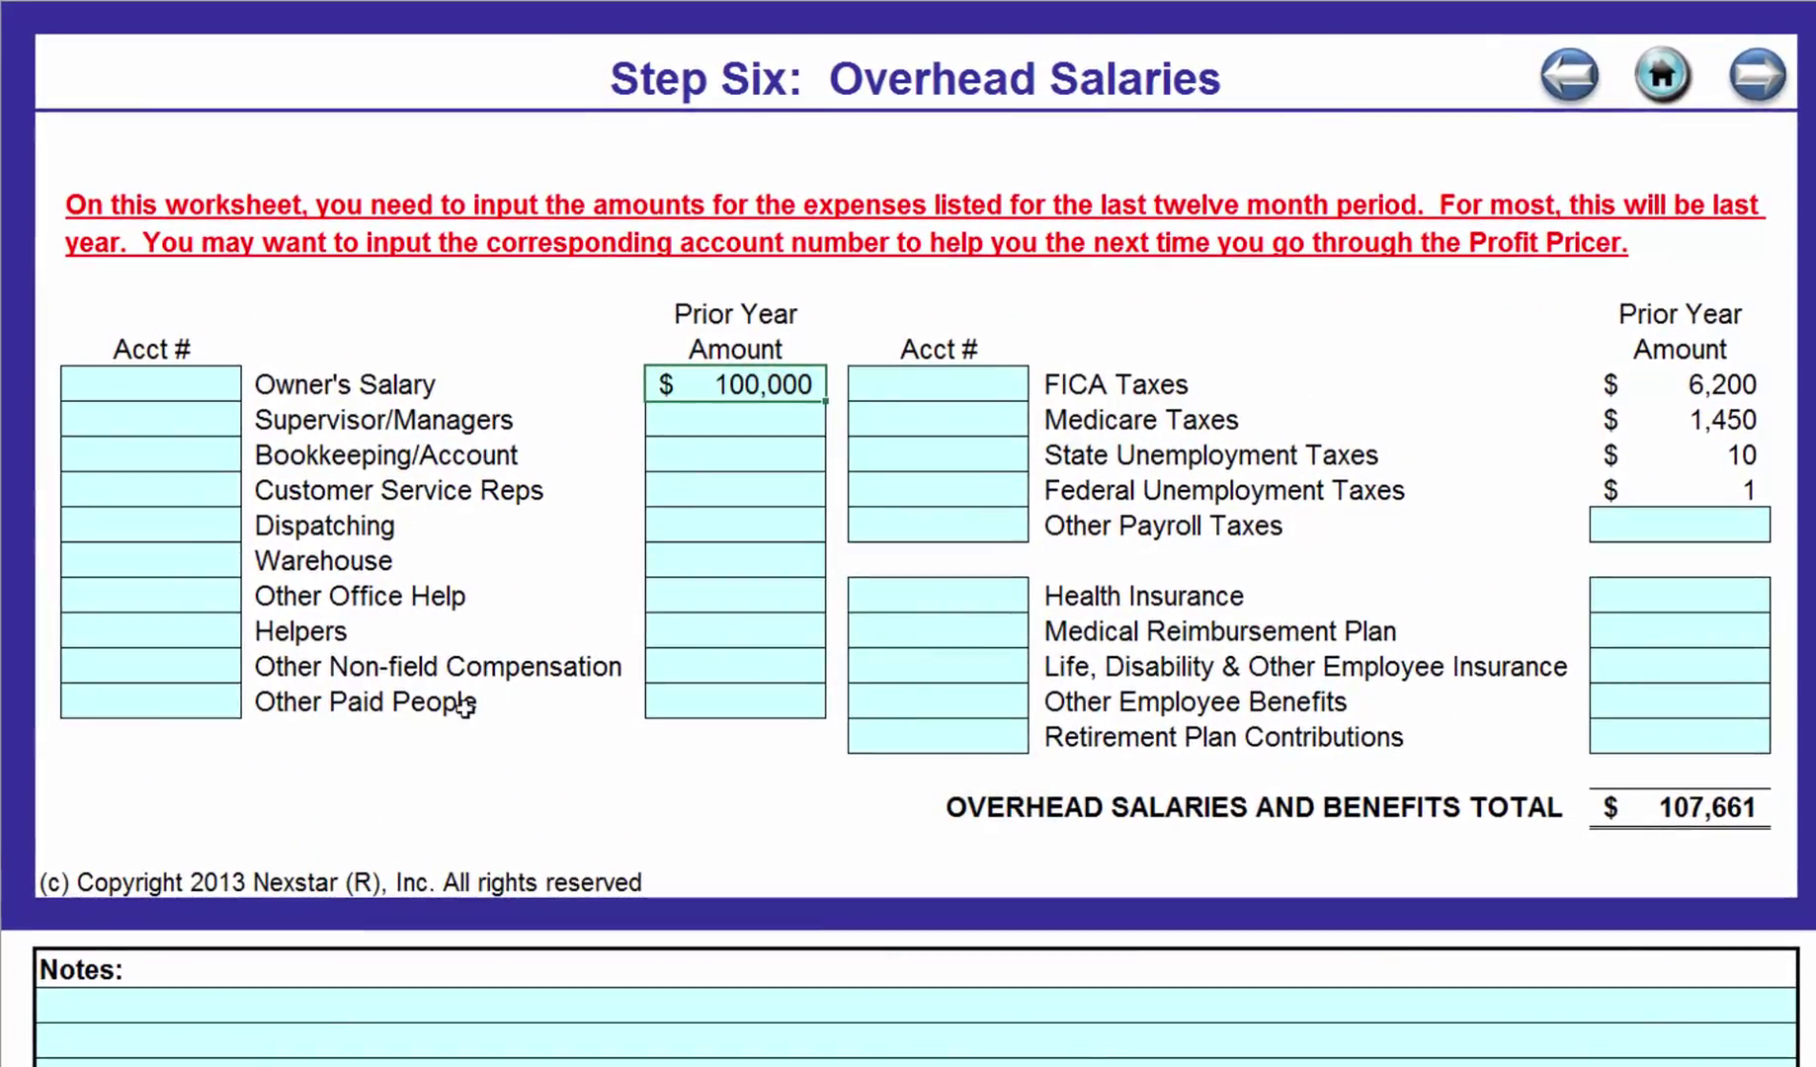
click(715, 632)
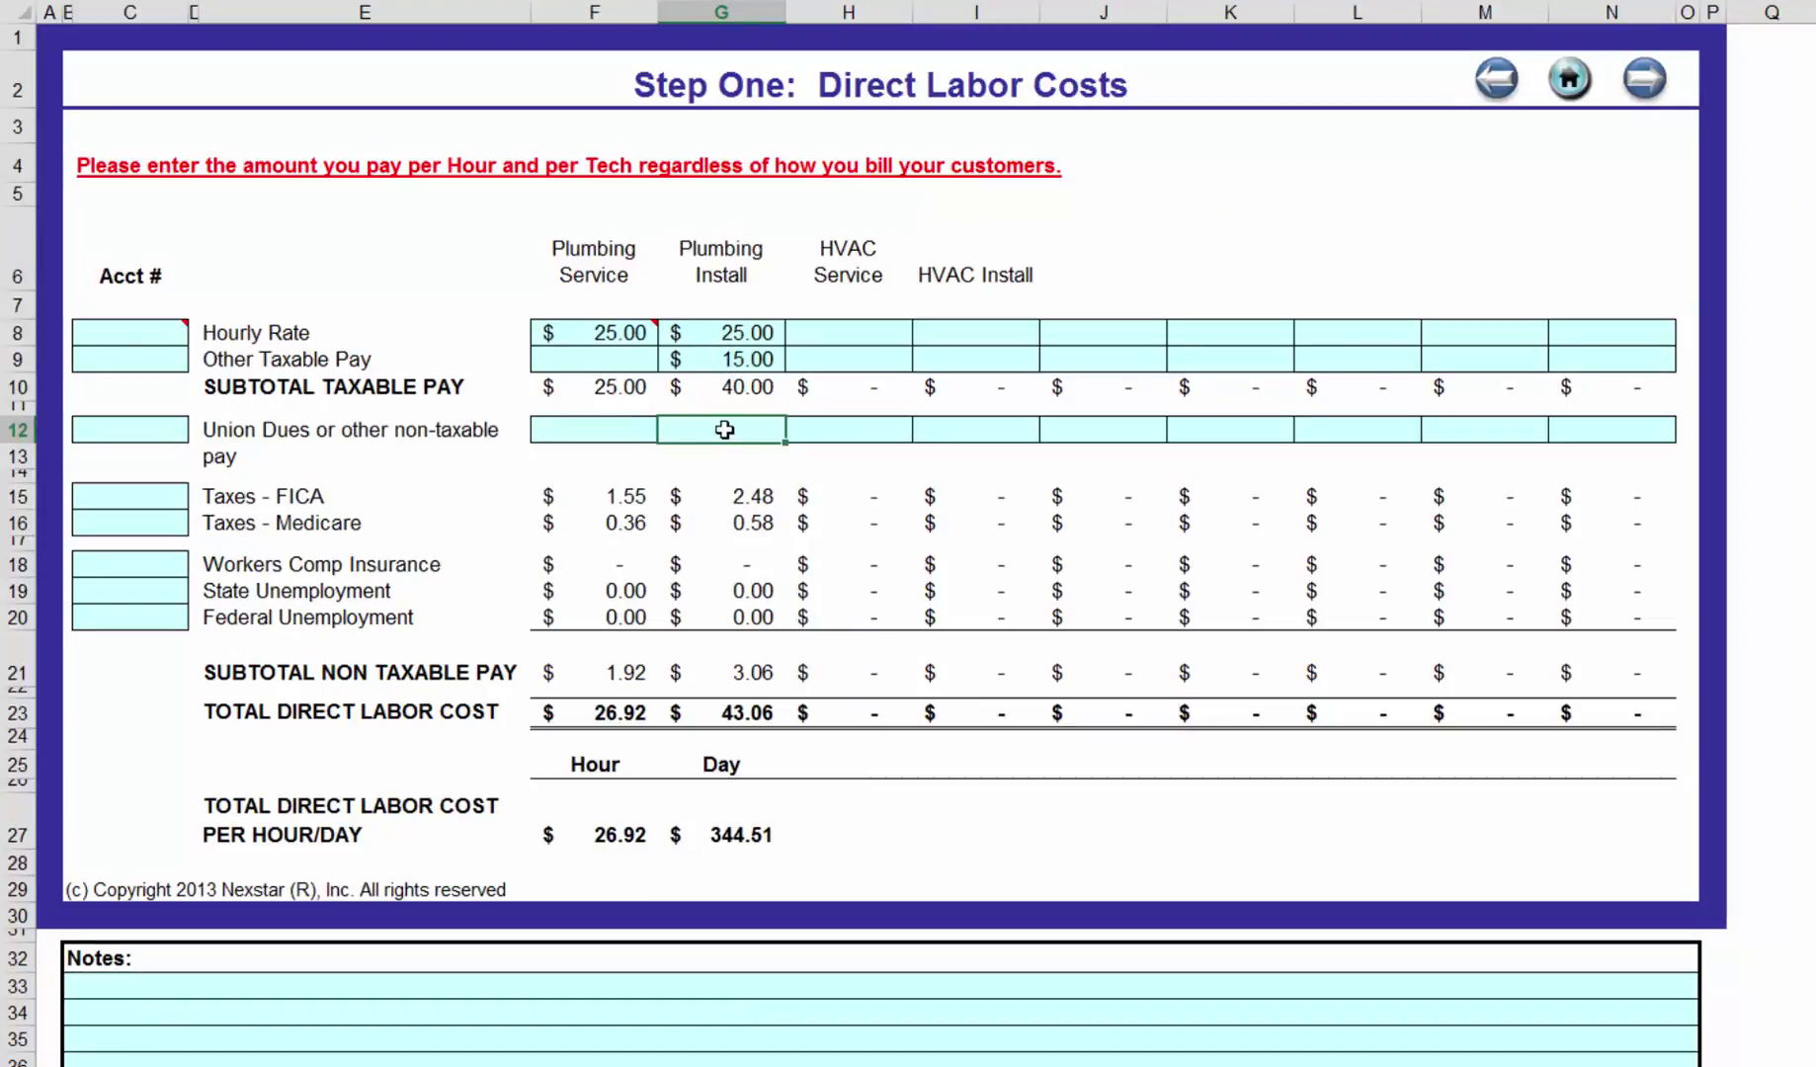
drag(600, 434, 717, 438)
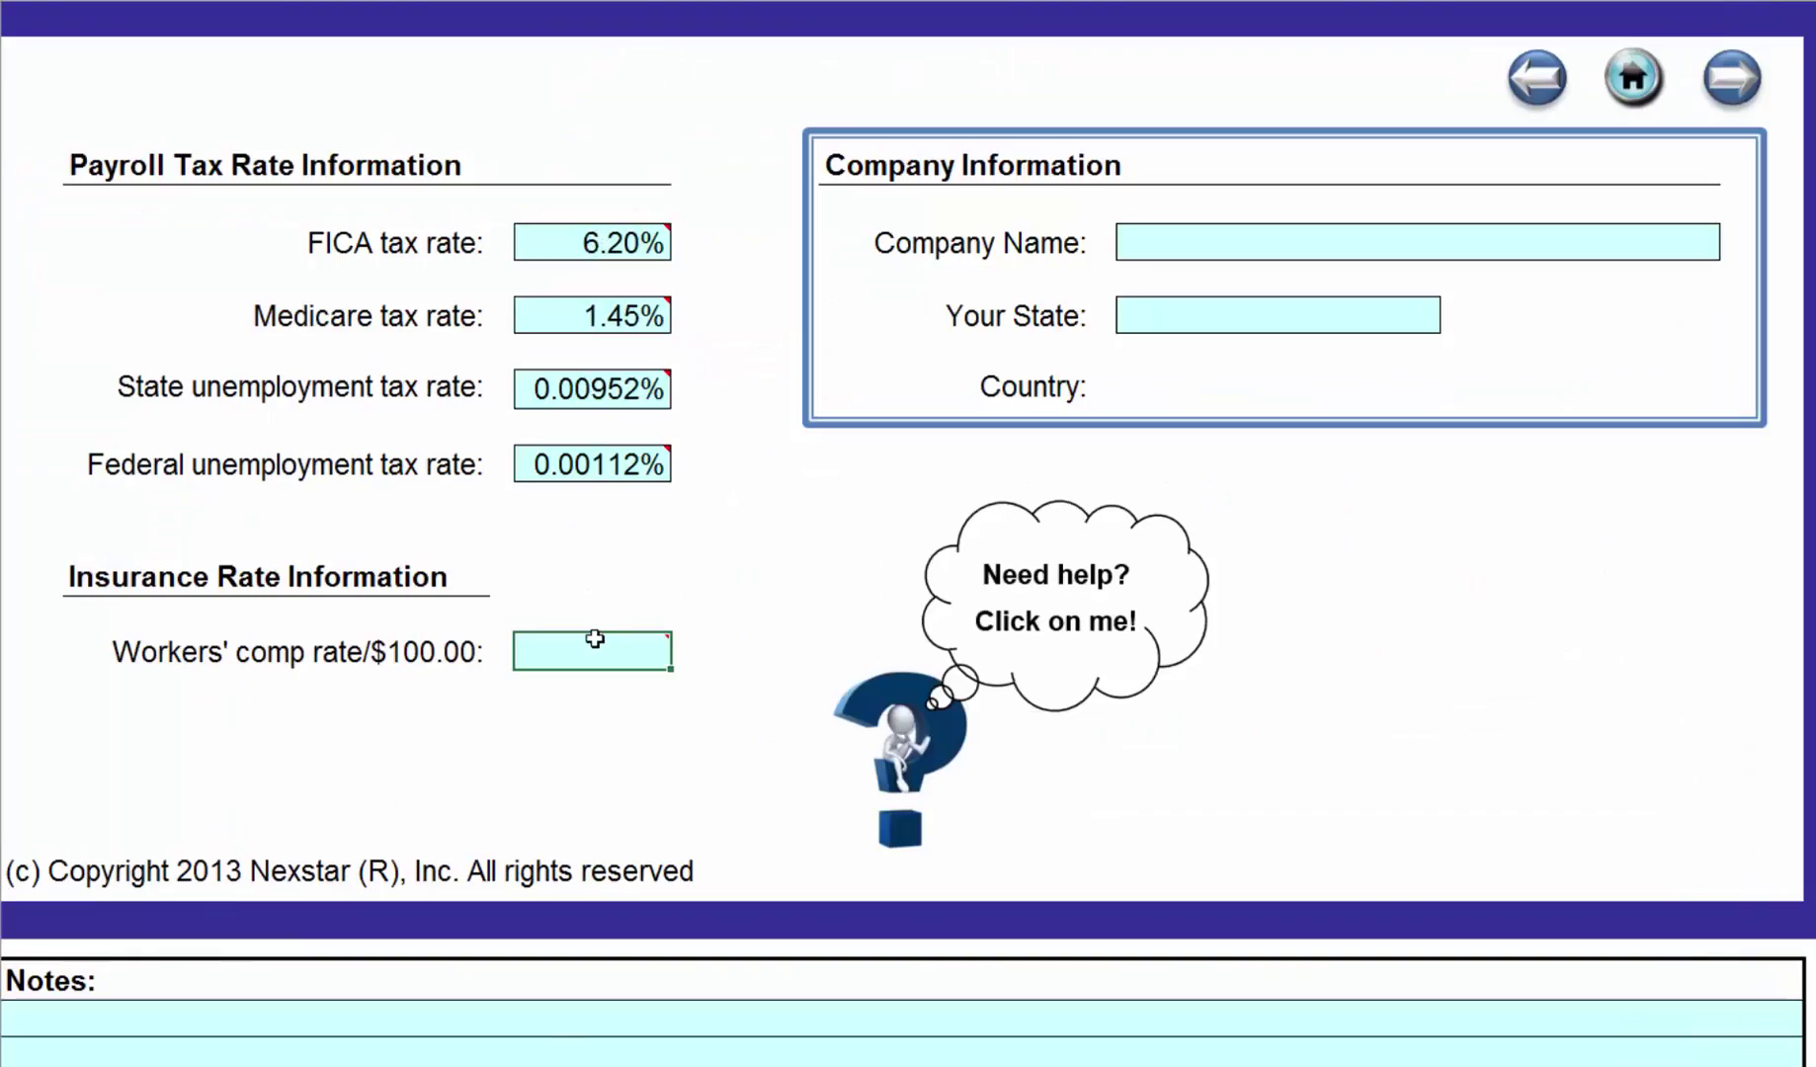
Set the workers' comp rate per $100 to $8.00 in the company's insurance rate information.
mouse_move(593, 655)
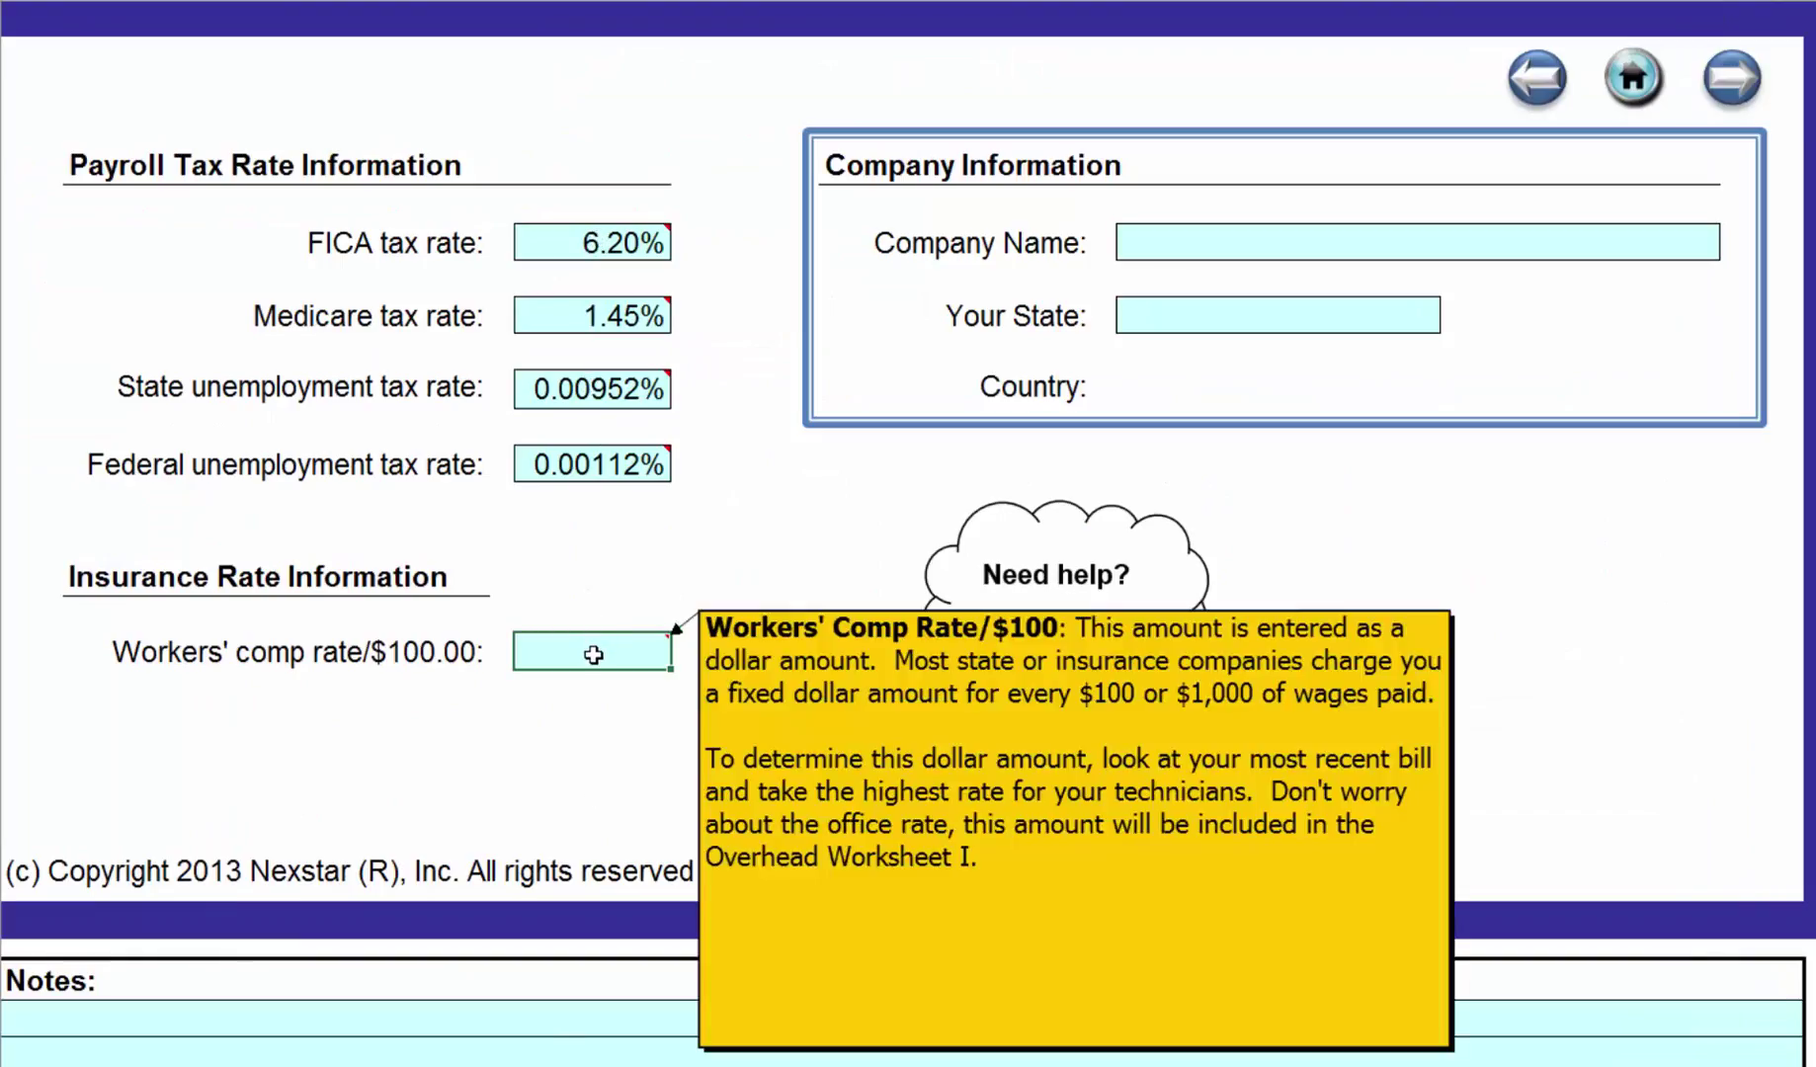
text(8)
key(Return)
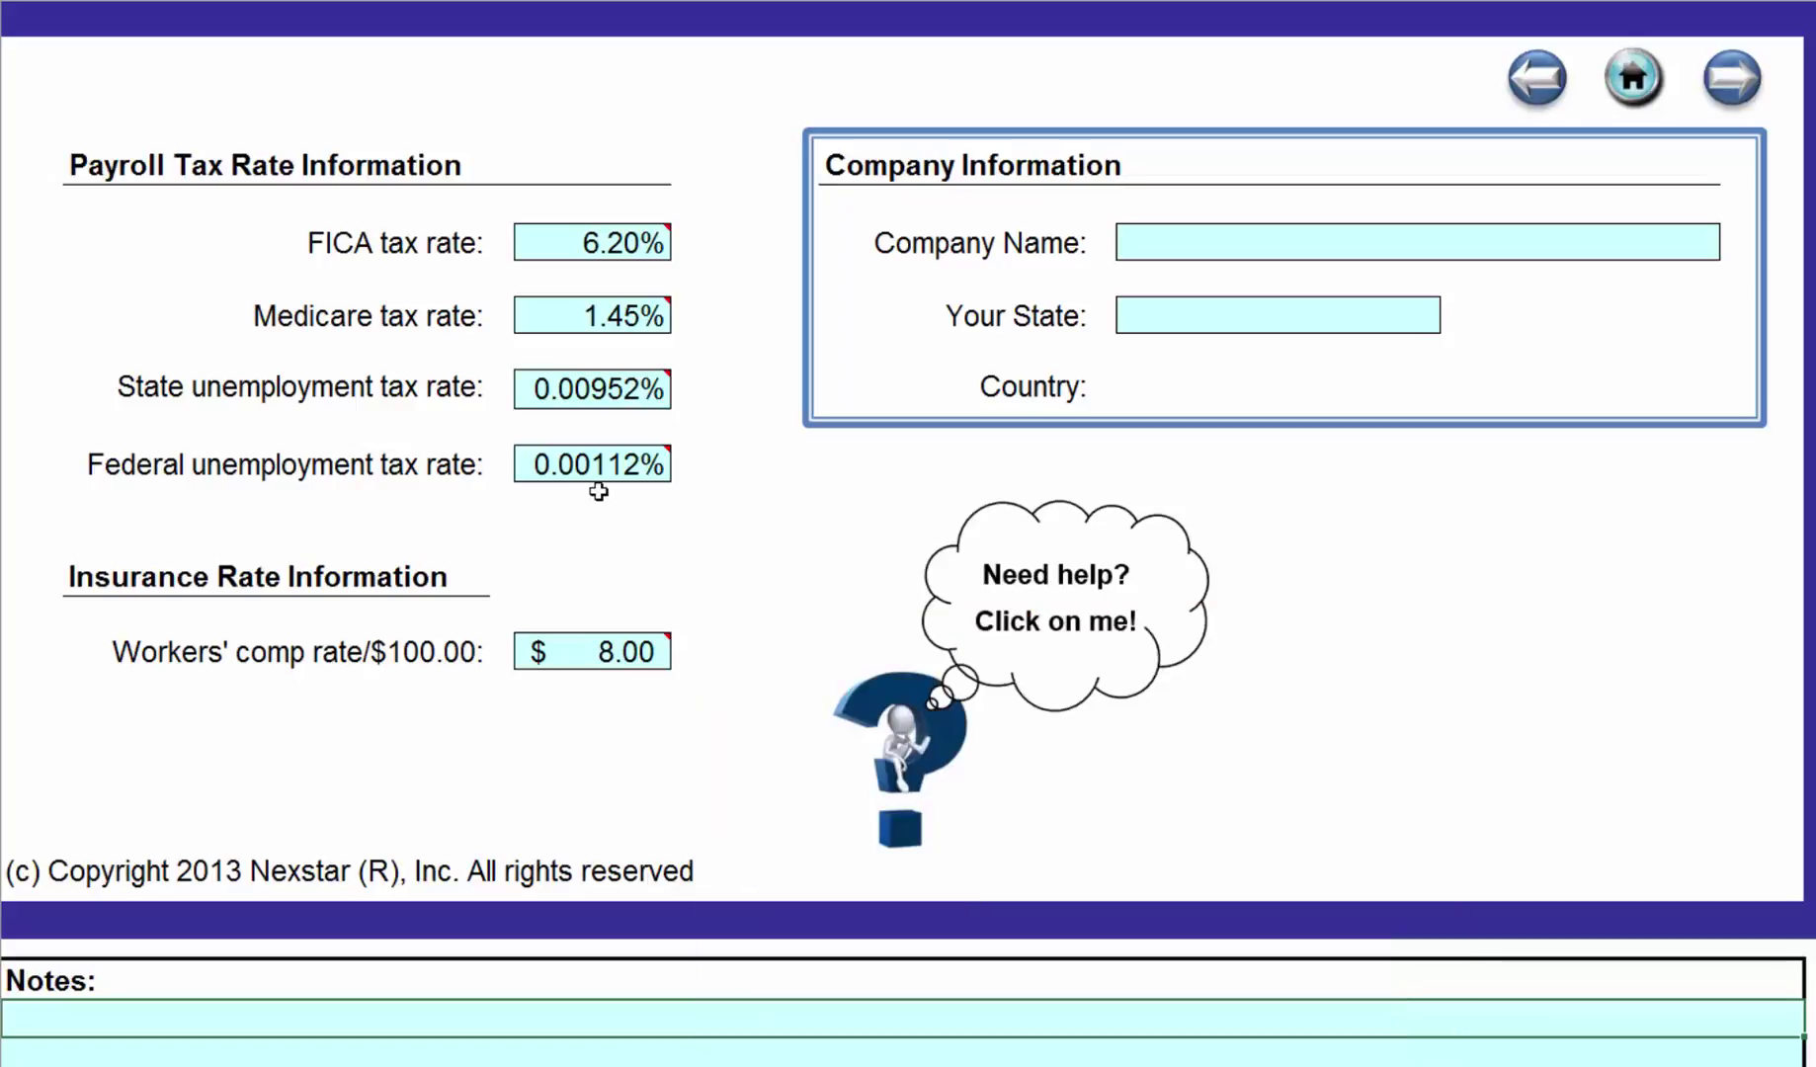
Delete one decimal zero from the federal unemployment tax rate.
click(584, 463)
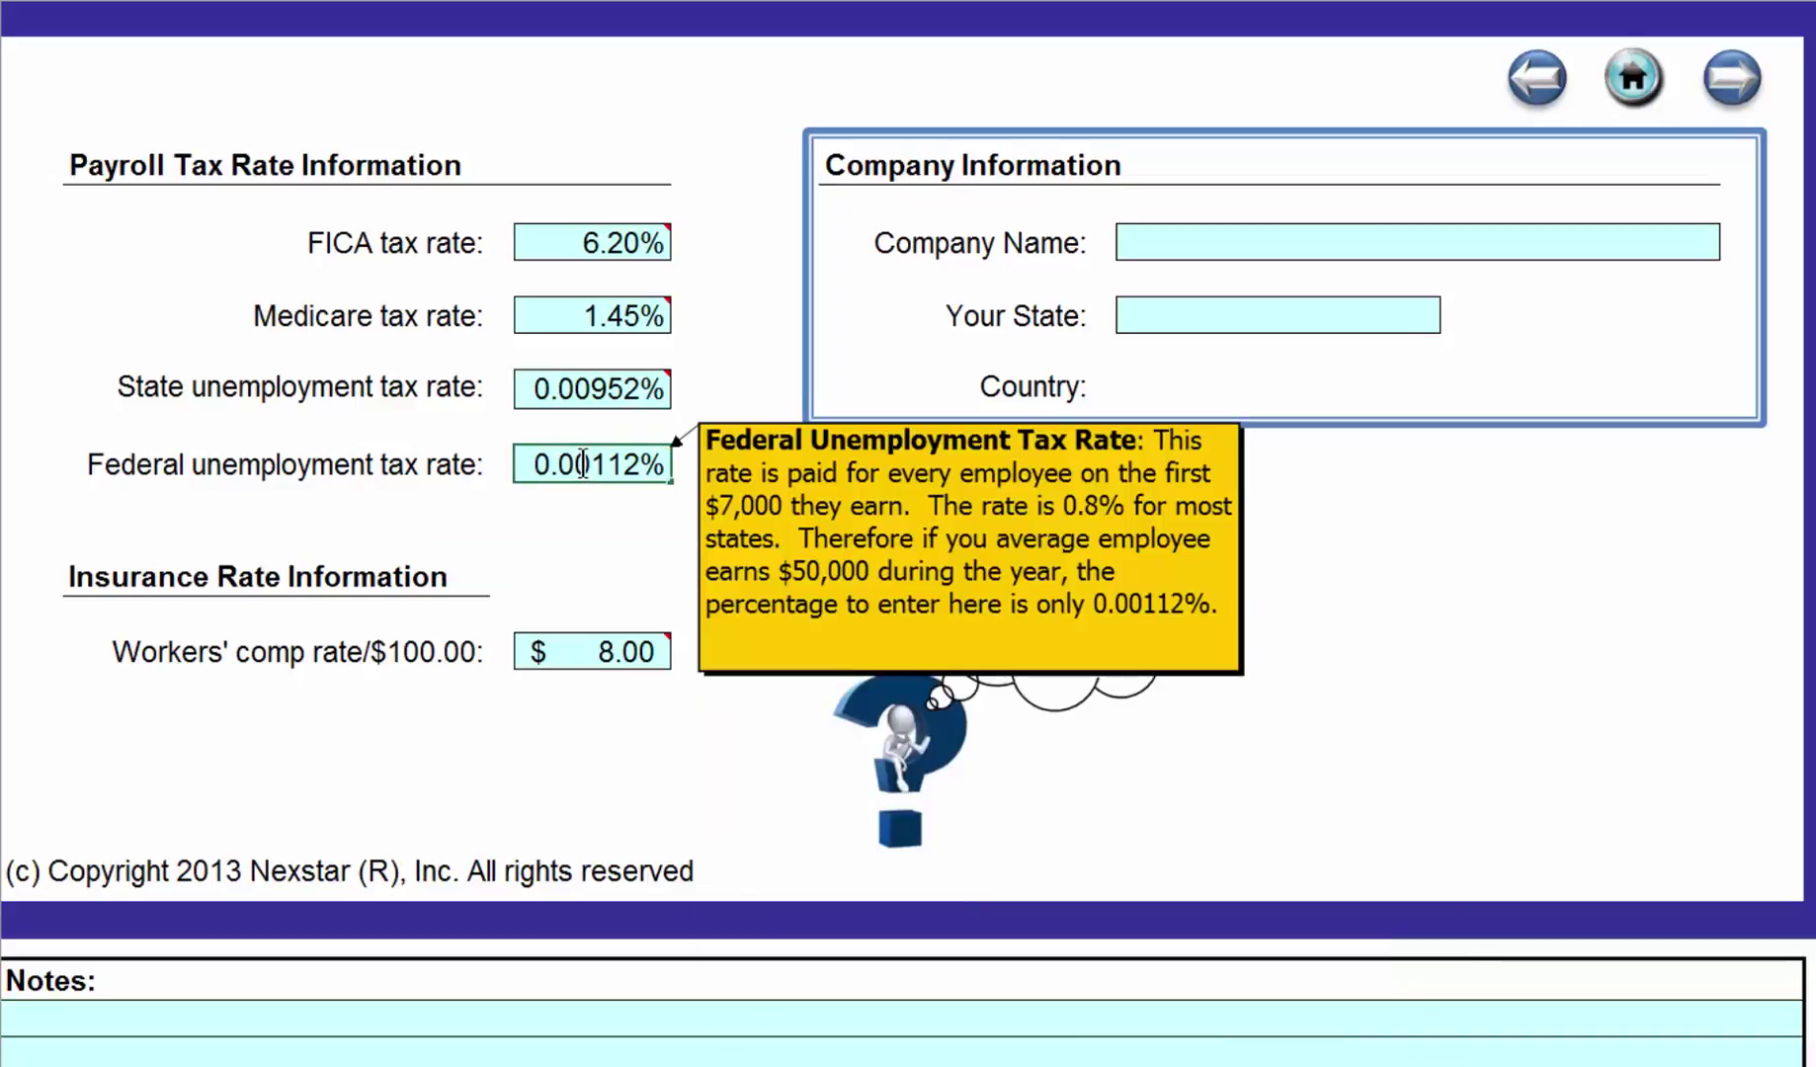
double_click(584, 463)
key(Delete)
click(604, 522)
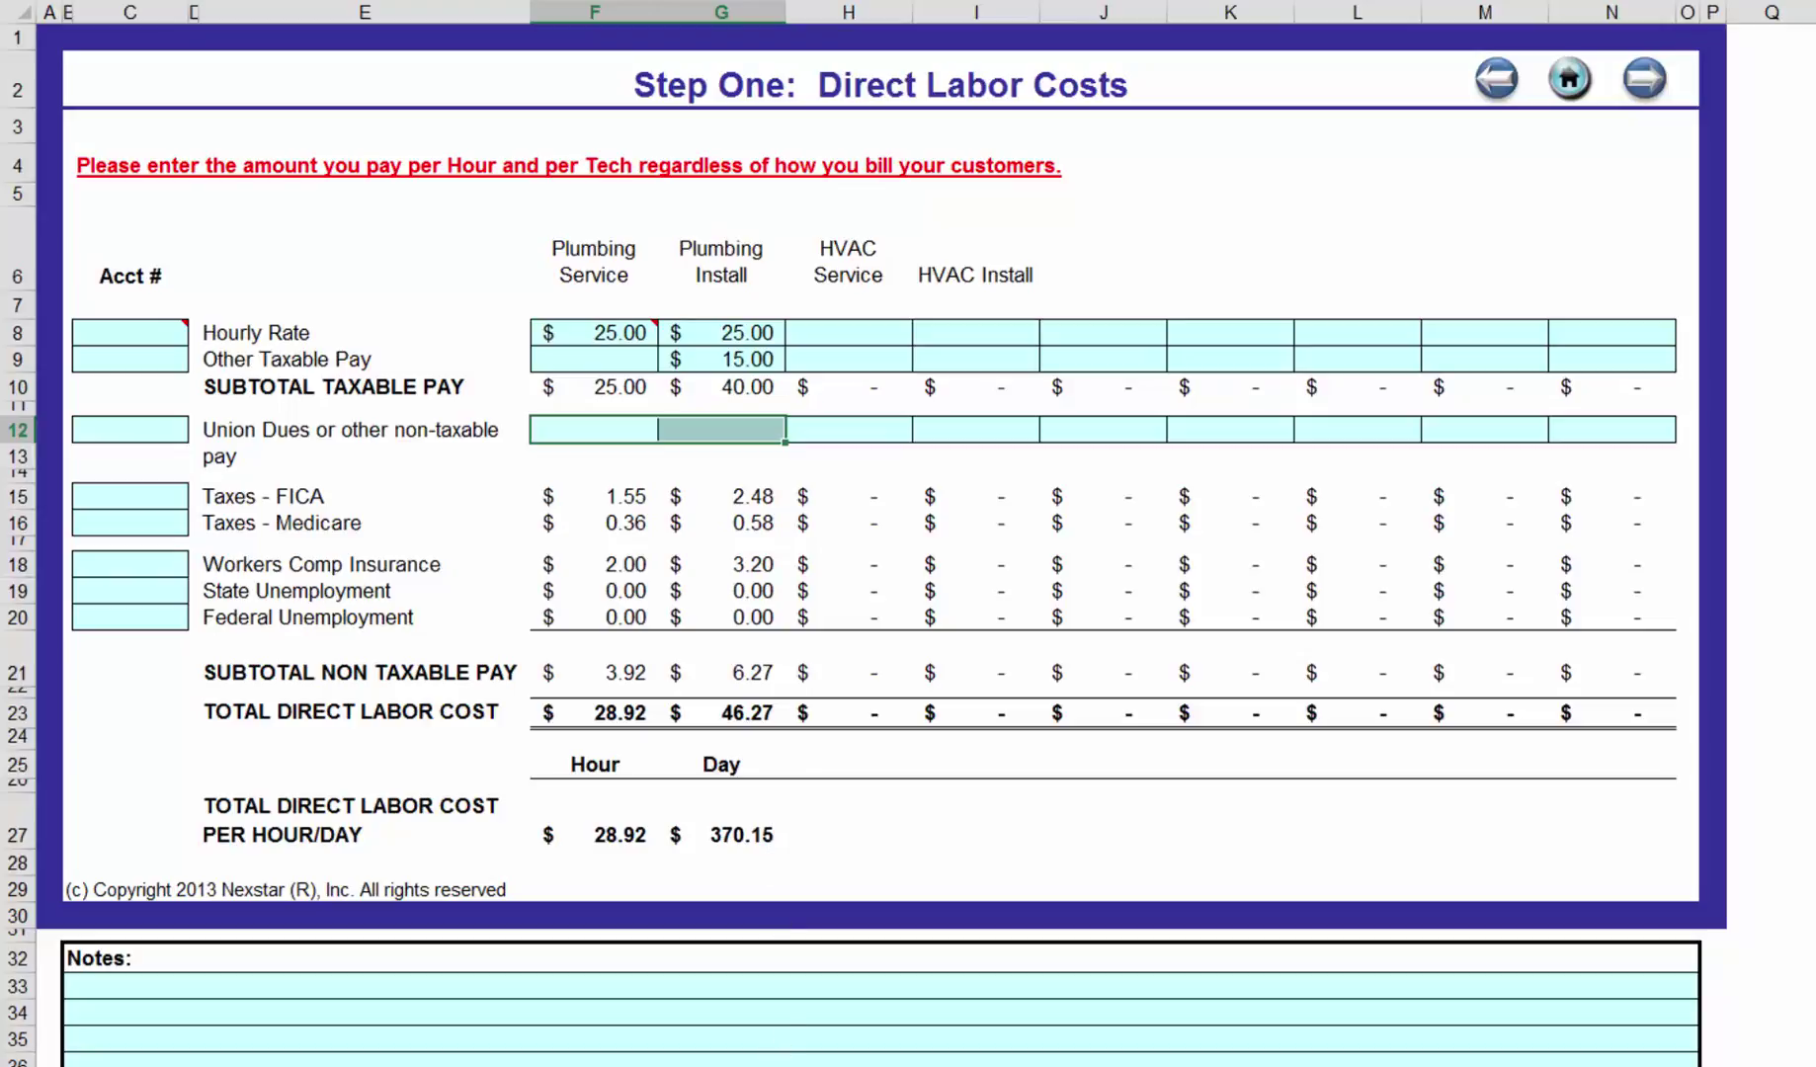
Go from Direct Labor Costs to Step Two: Time Off and enter 10 paid vacation days for all four departments.
click(1644, 79)
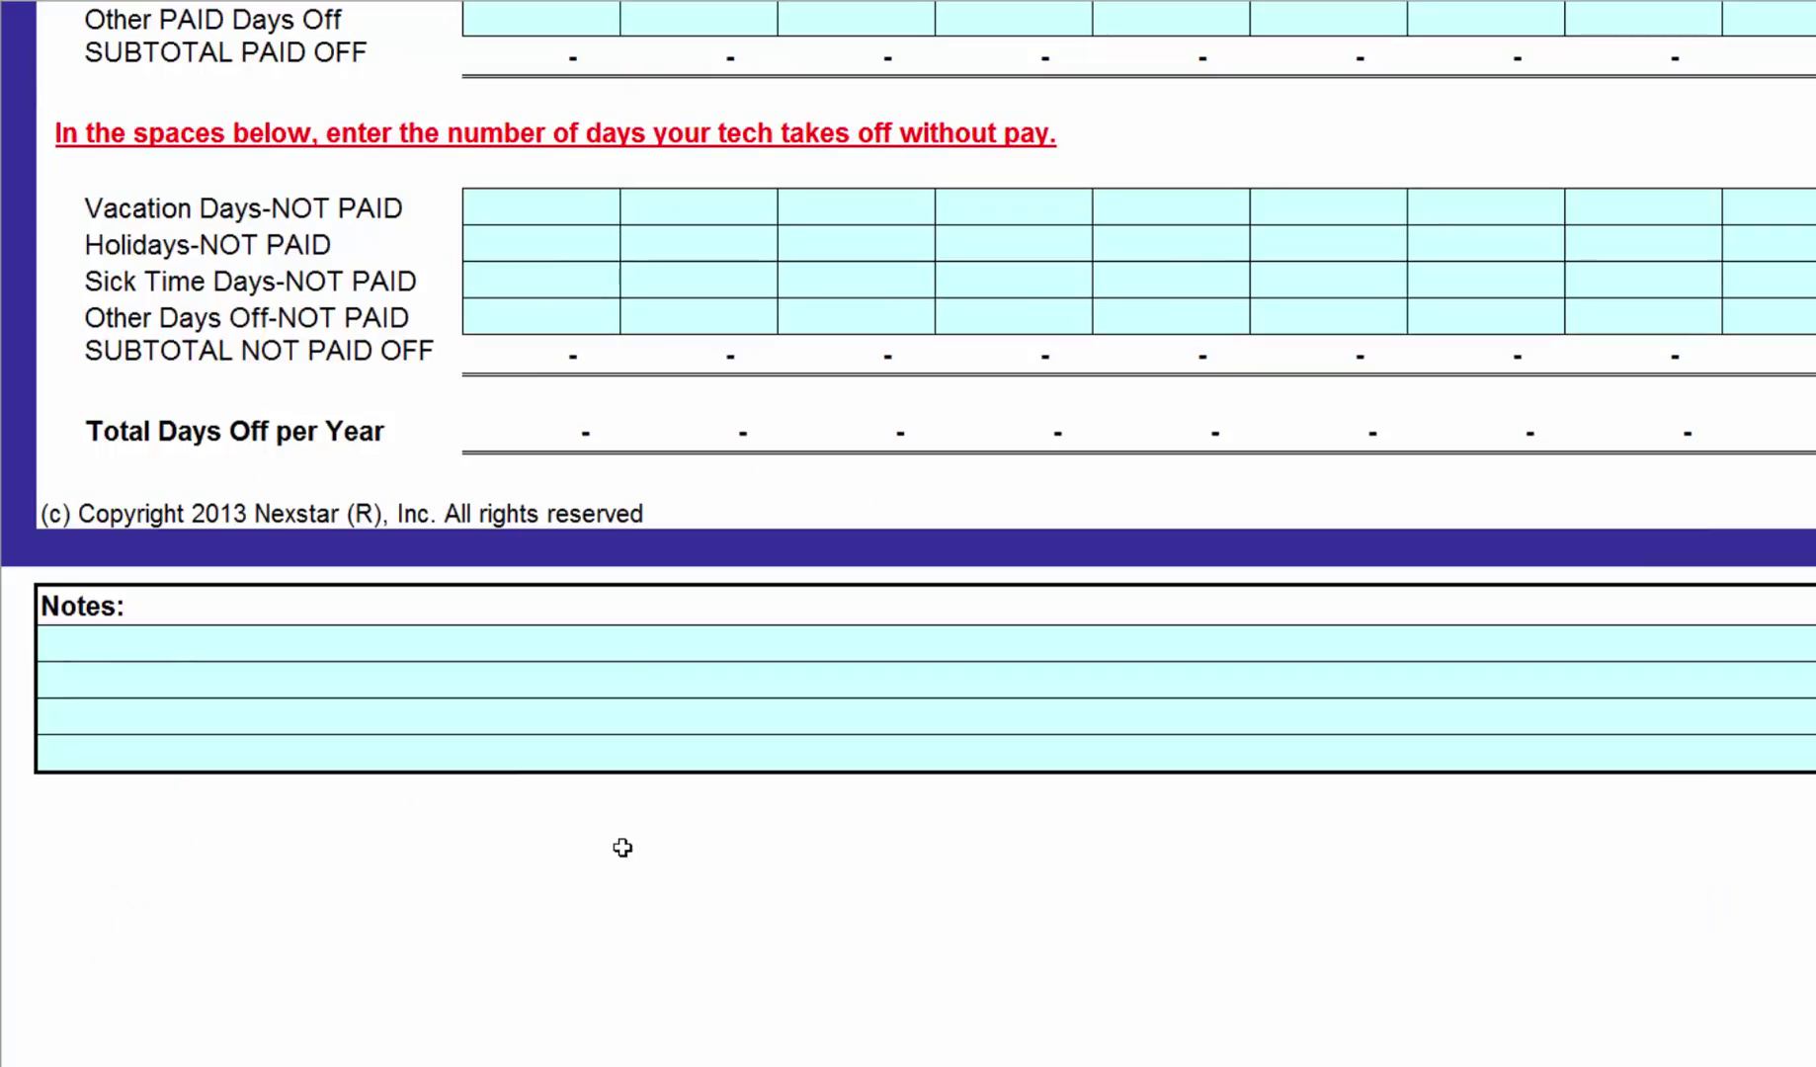
scroll(553, 835, up, 4)
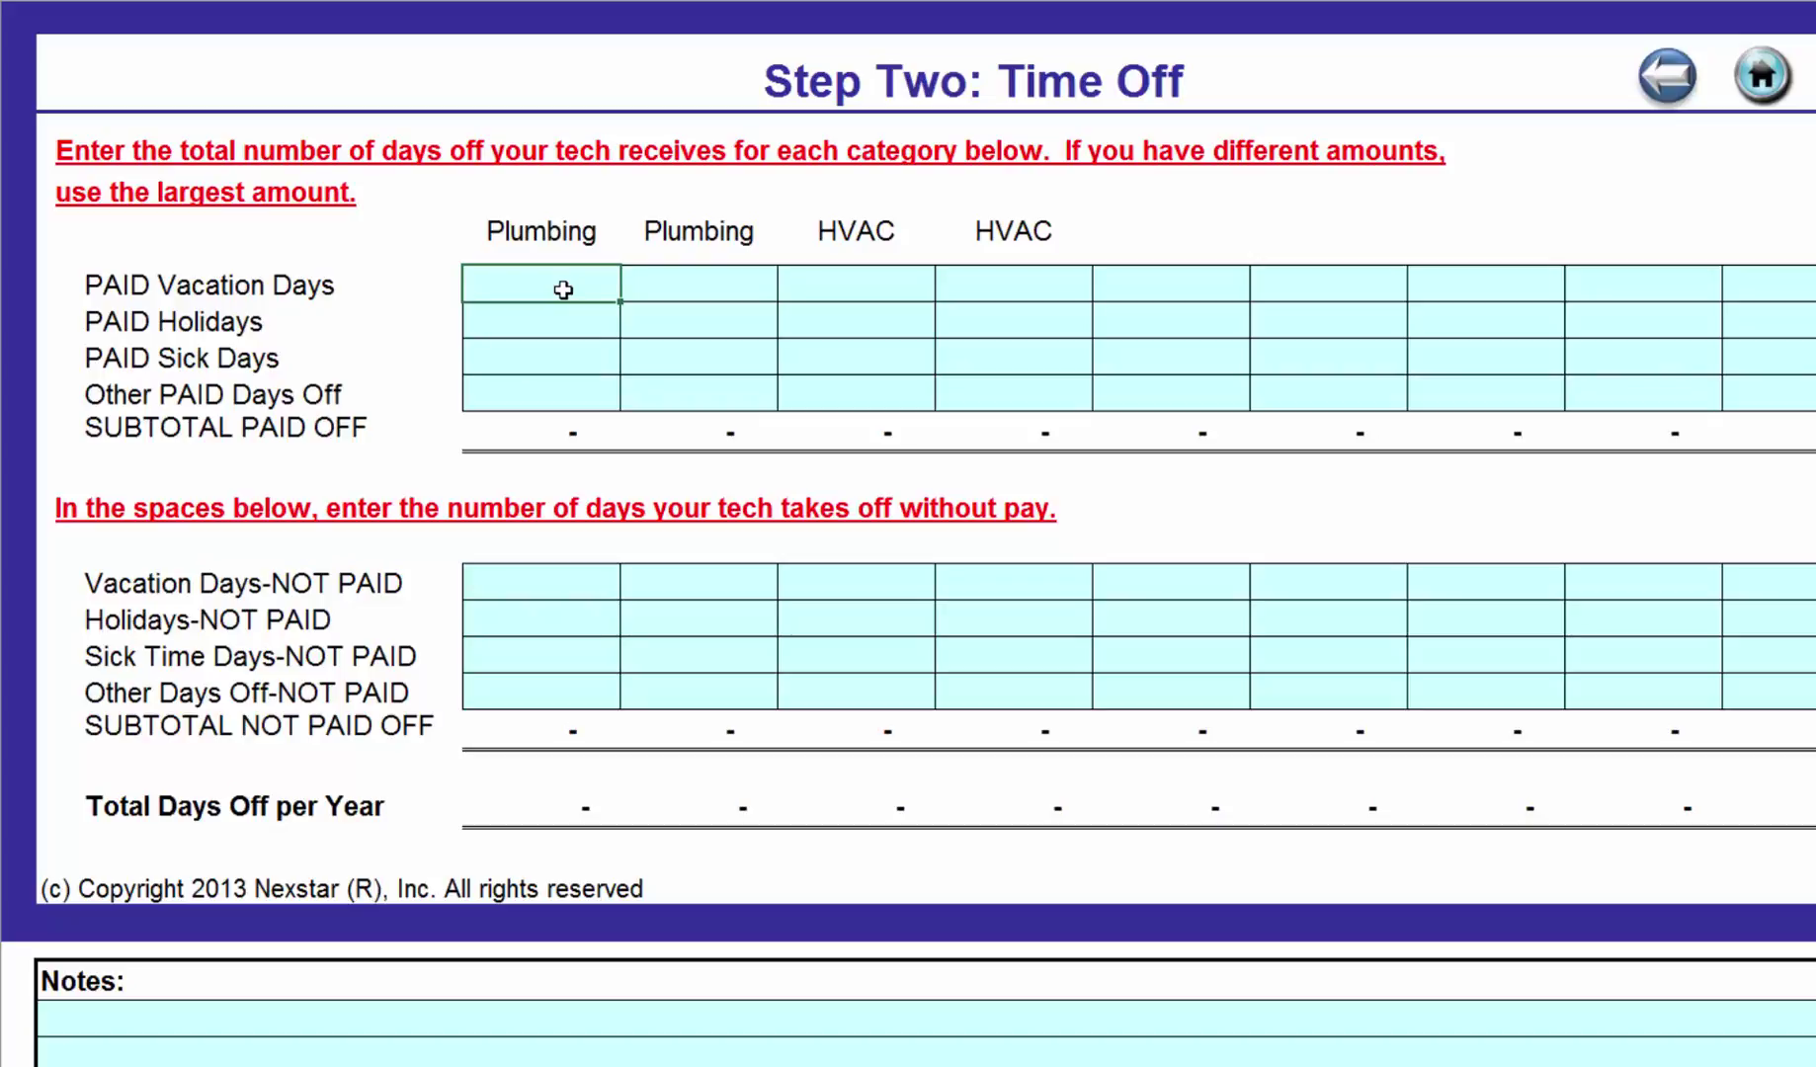
text(8)
key(BackSpace)
text(10)
key(Return)
text(10)
key(Tab)
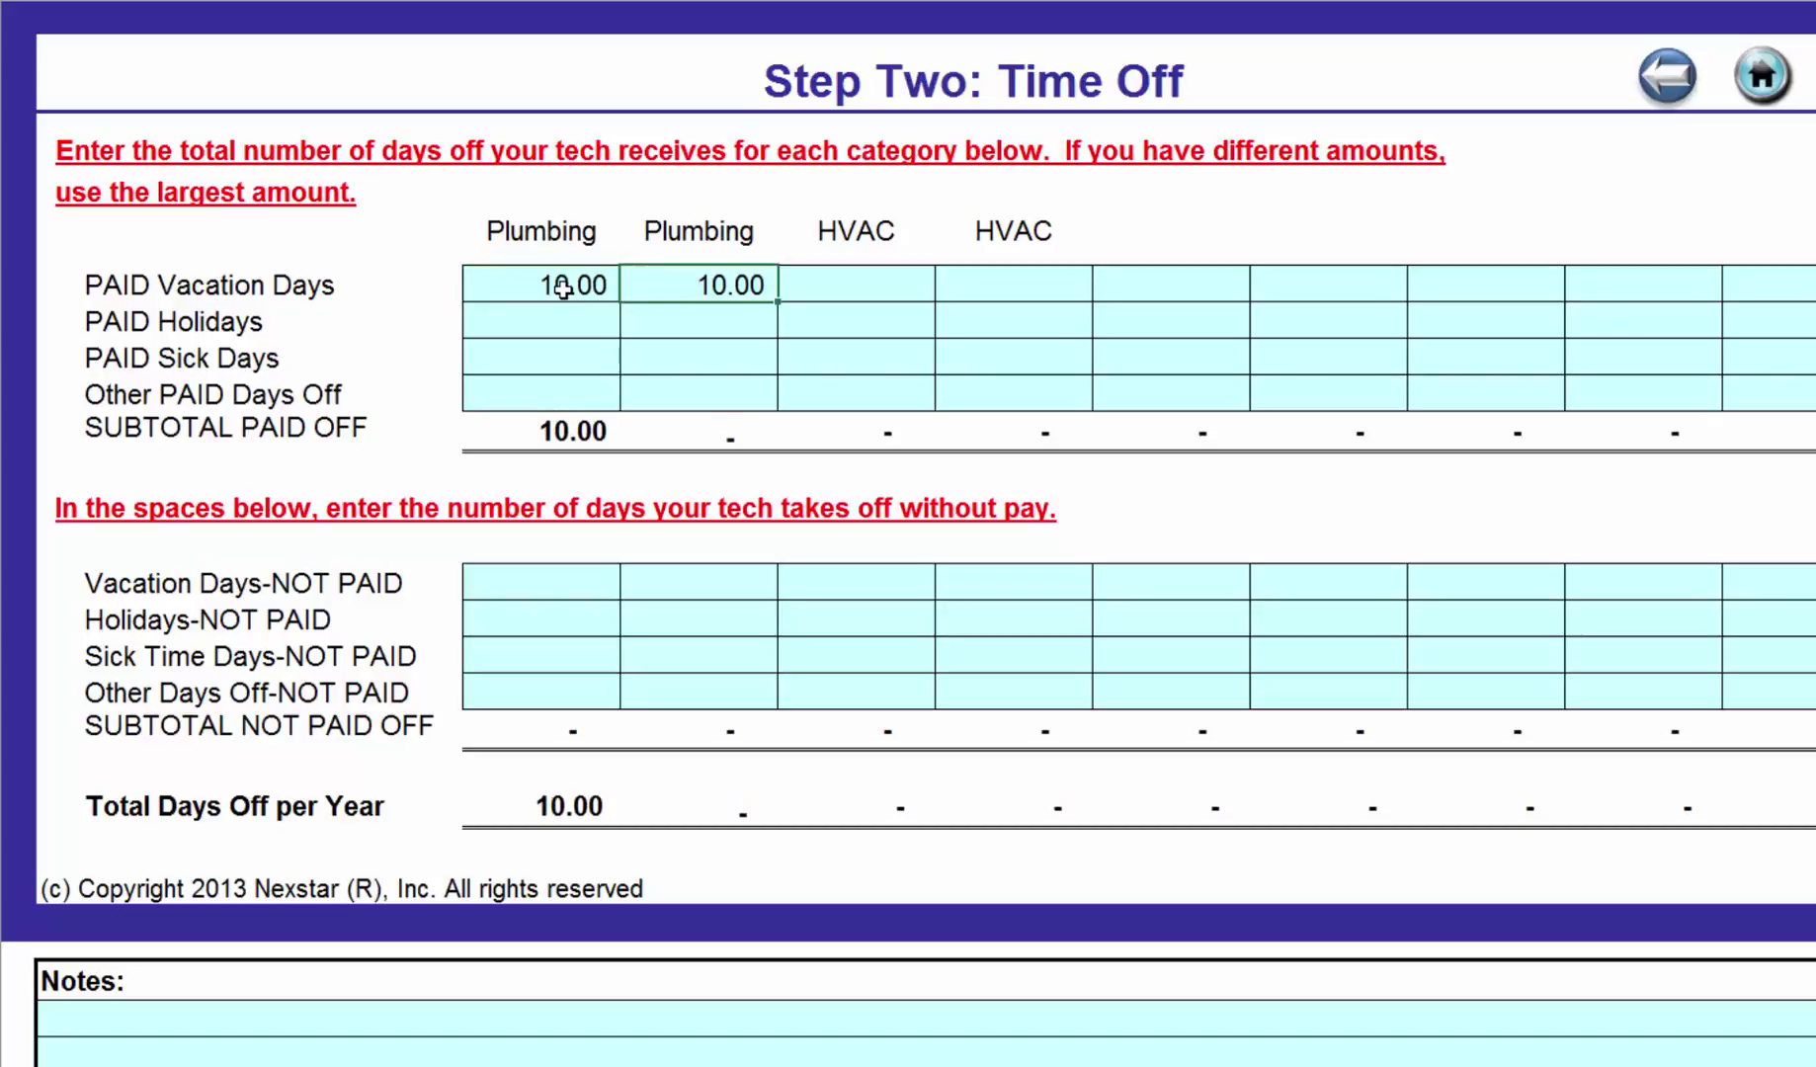
text(10)
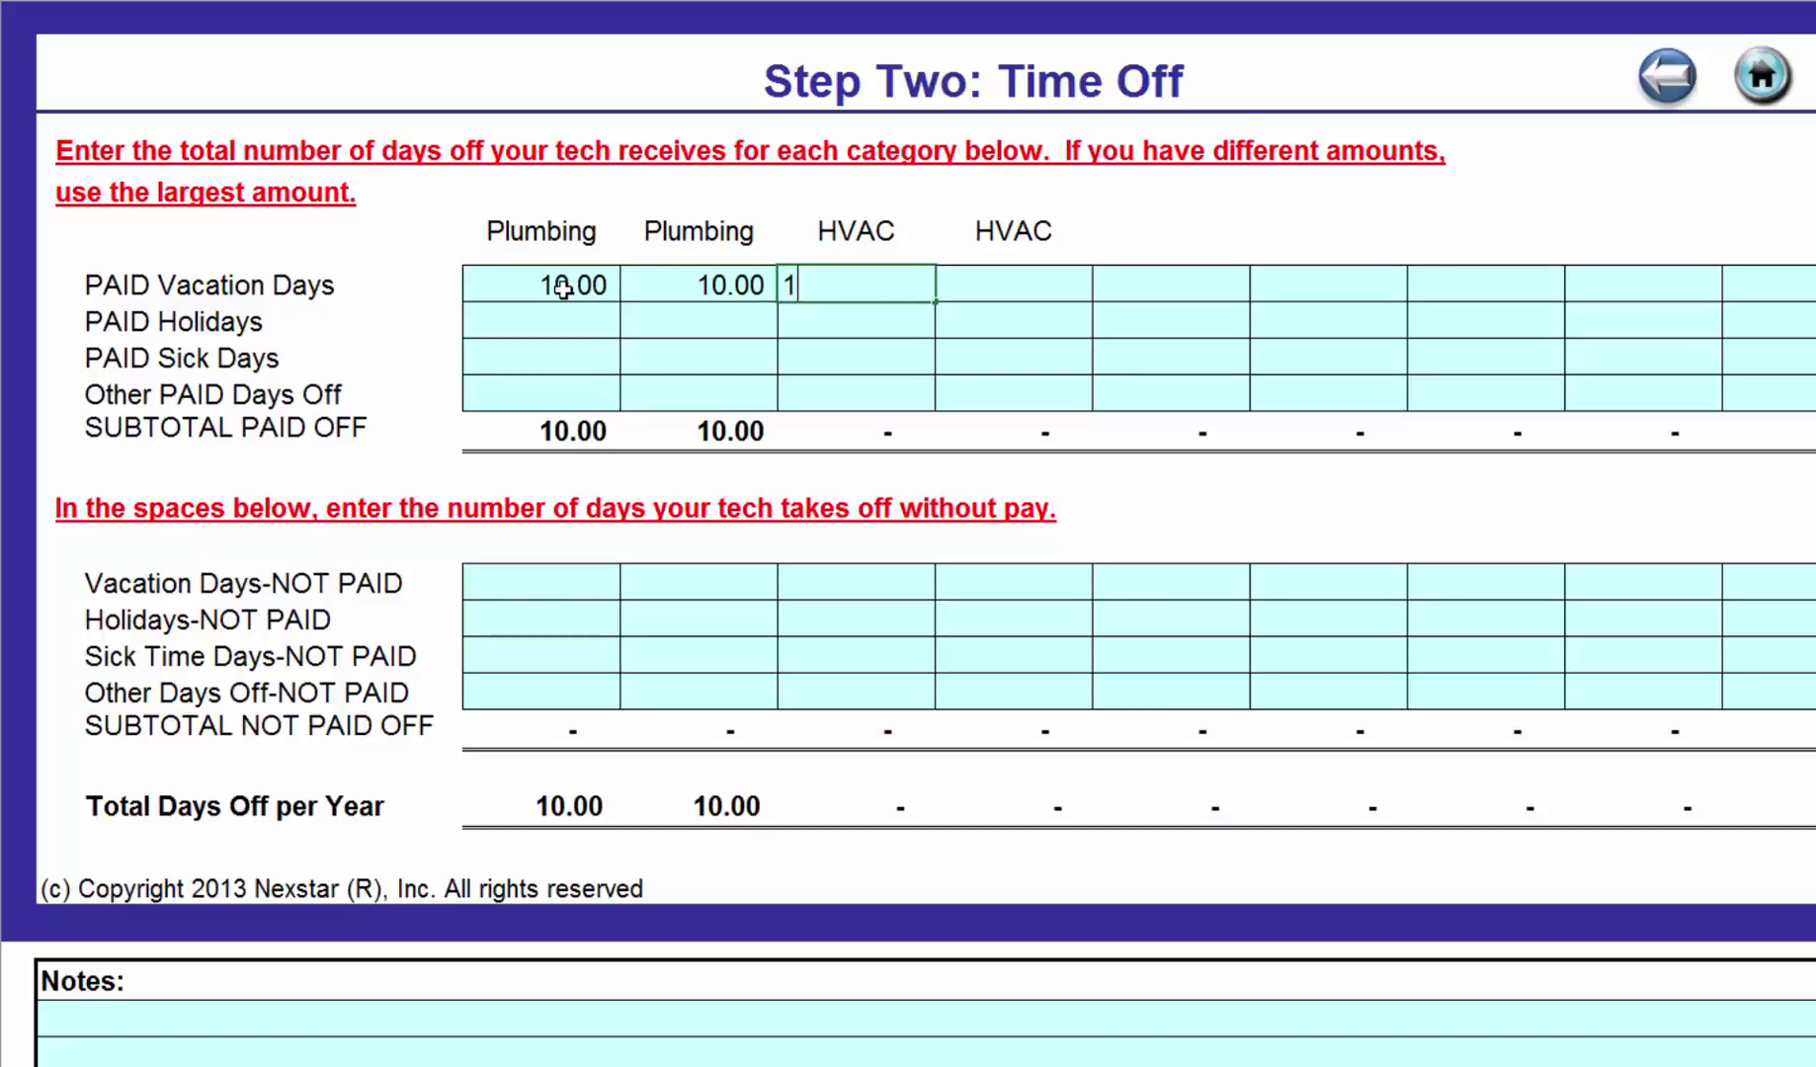
key(Tab)
text(10)
key(Tab)
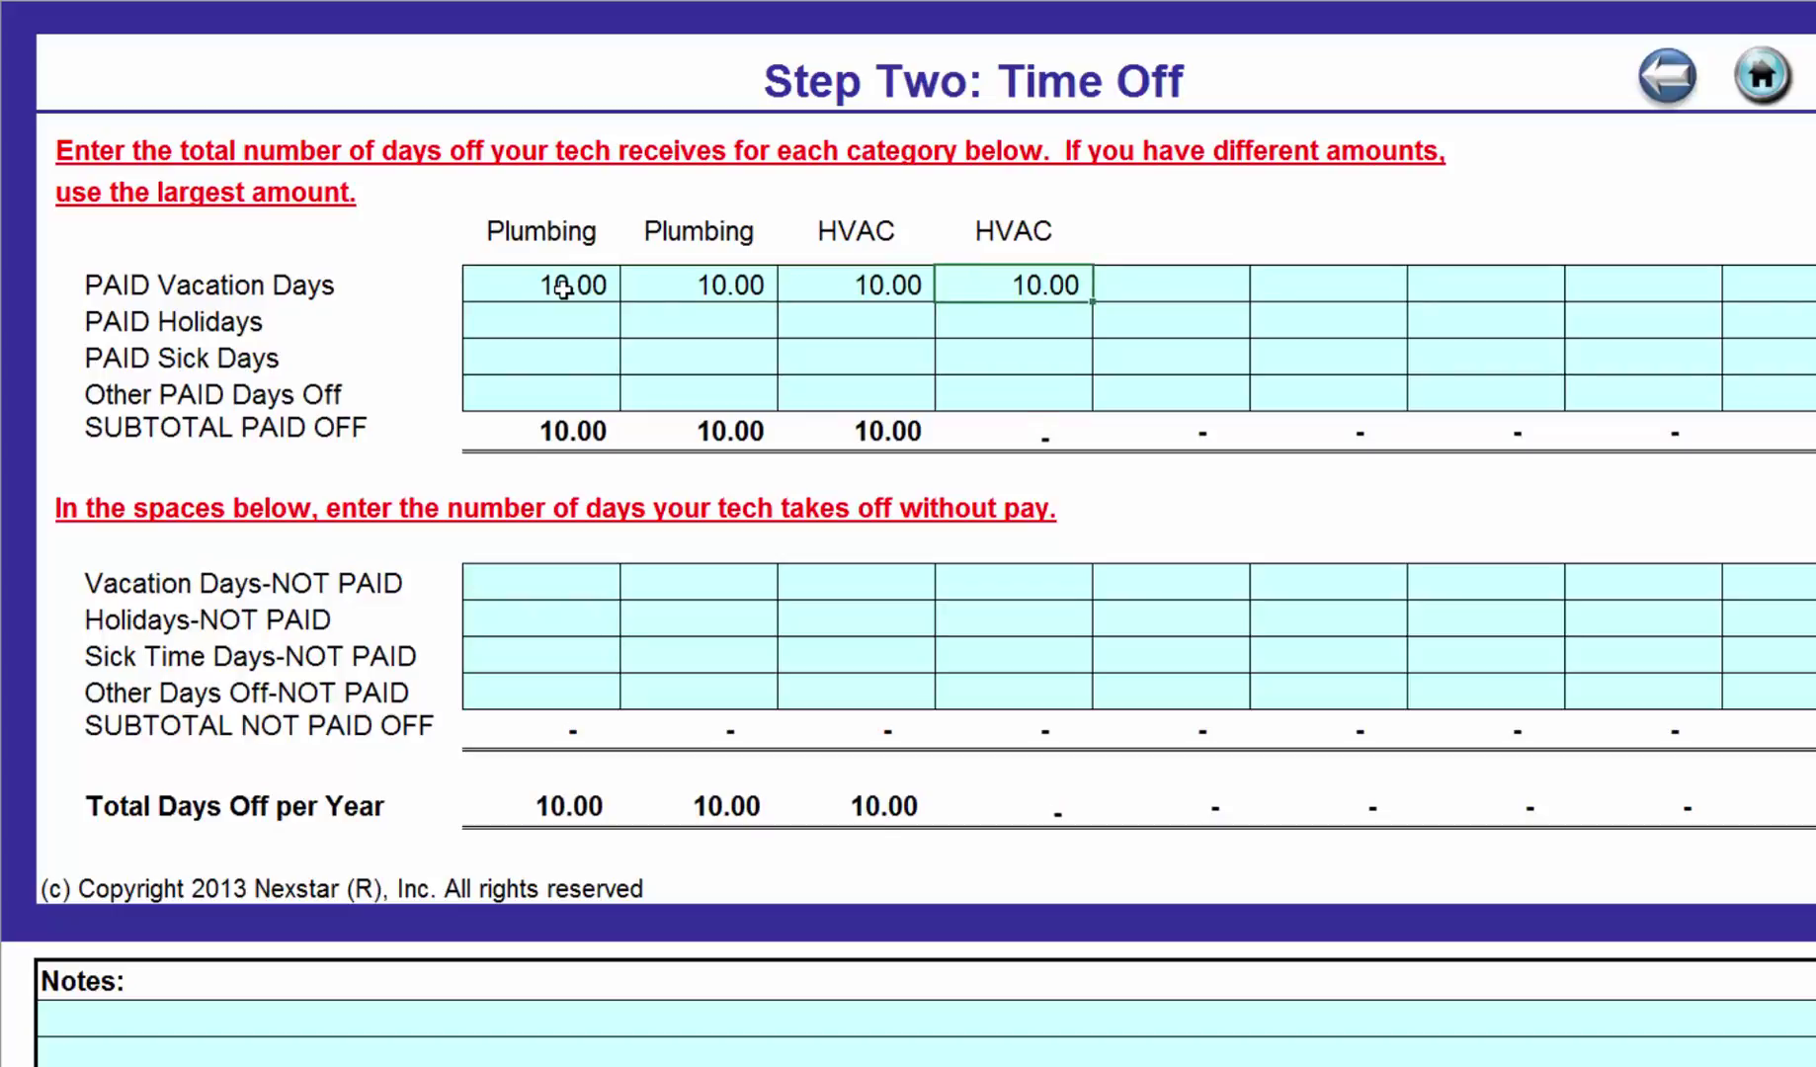
Enter 8 paid holidays for both plumbing departments, the first HVAC department and the unnamed fifth column.
click(529, 326)
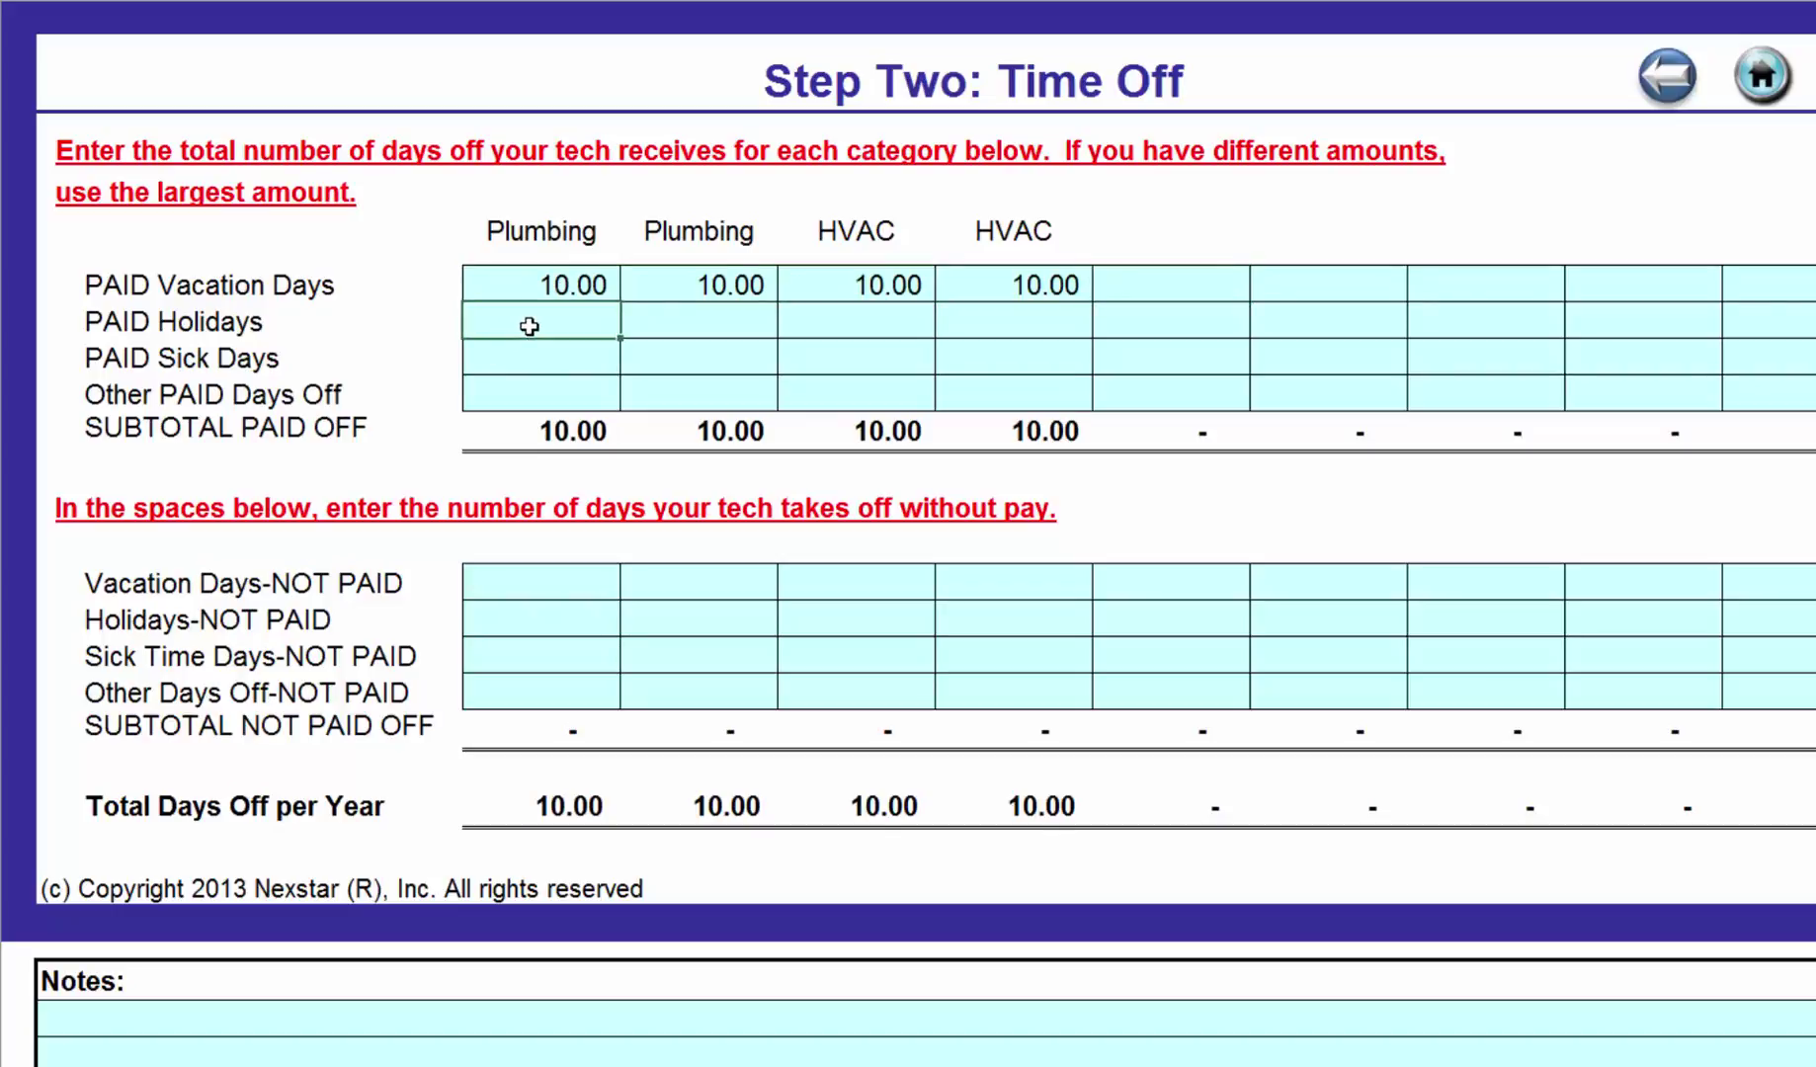
text(8)
key(Tab)
text(8)
key(Tab)
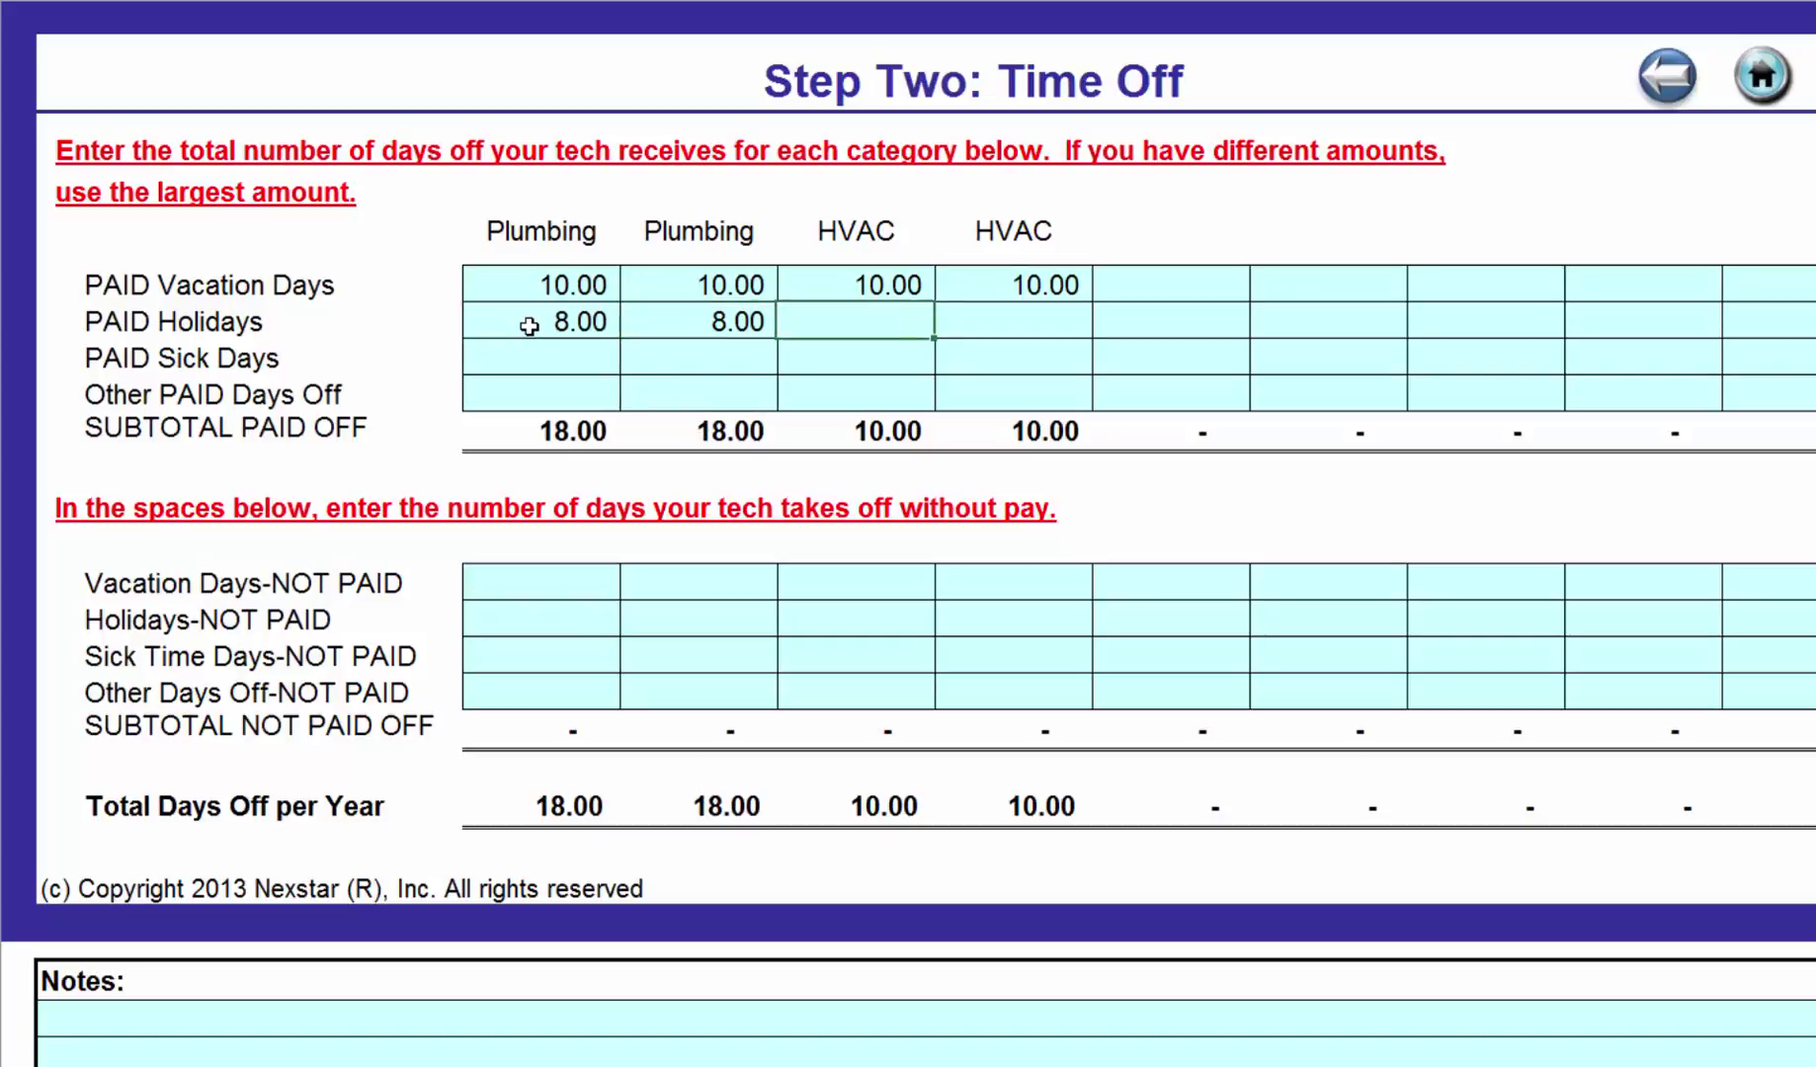
text(8)
key(Tab)
key(Tab)
text(8)
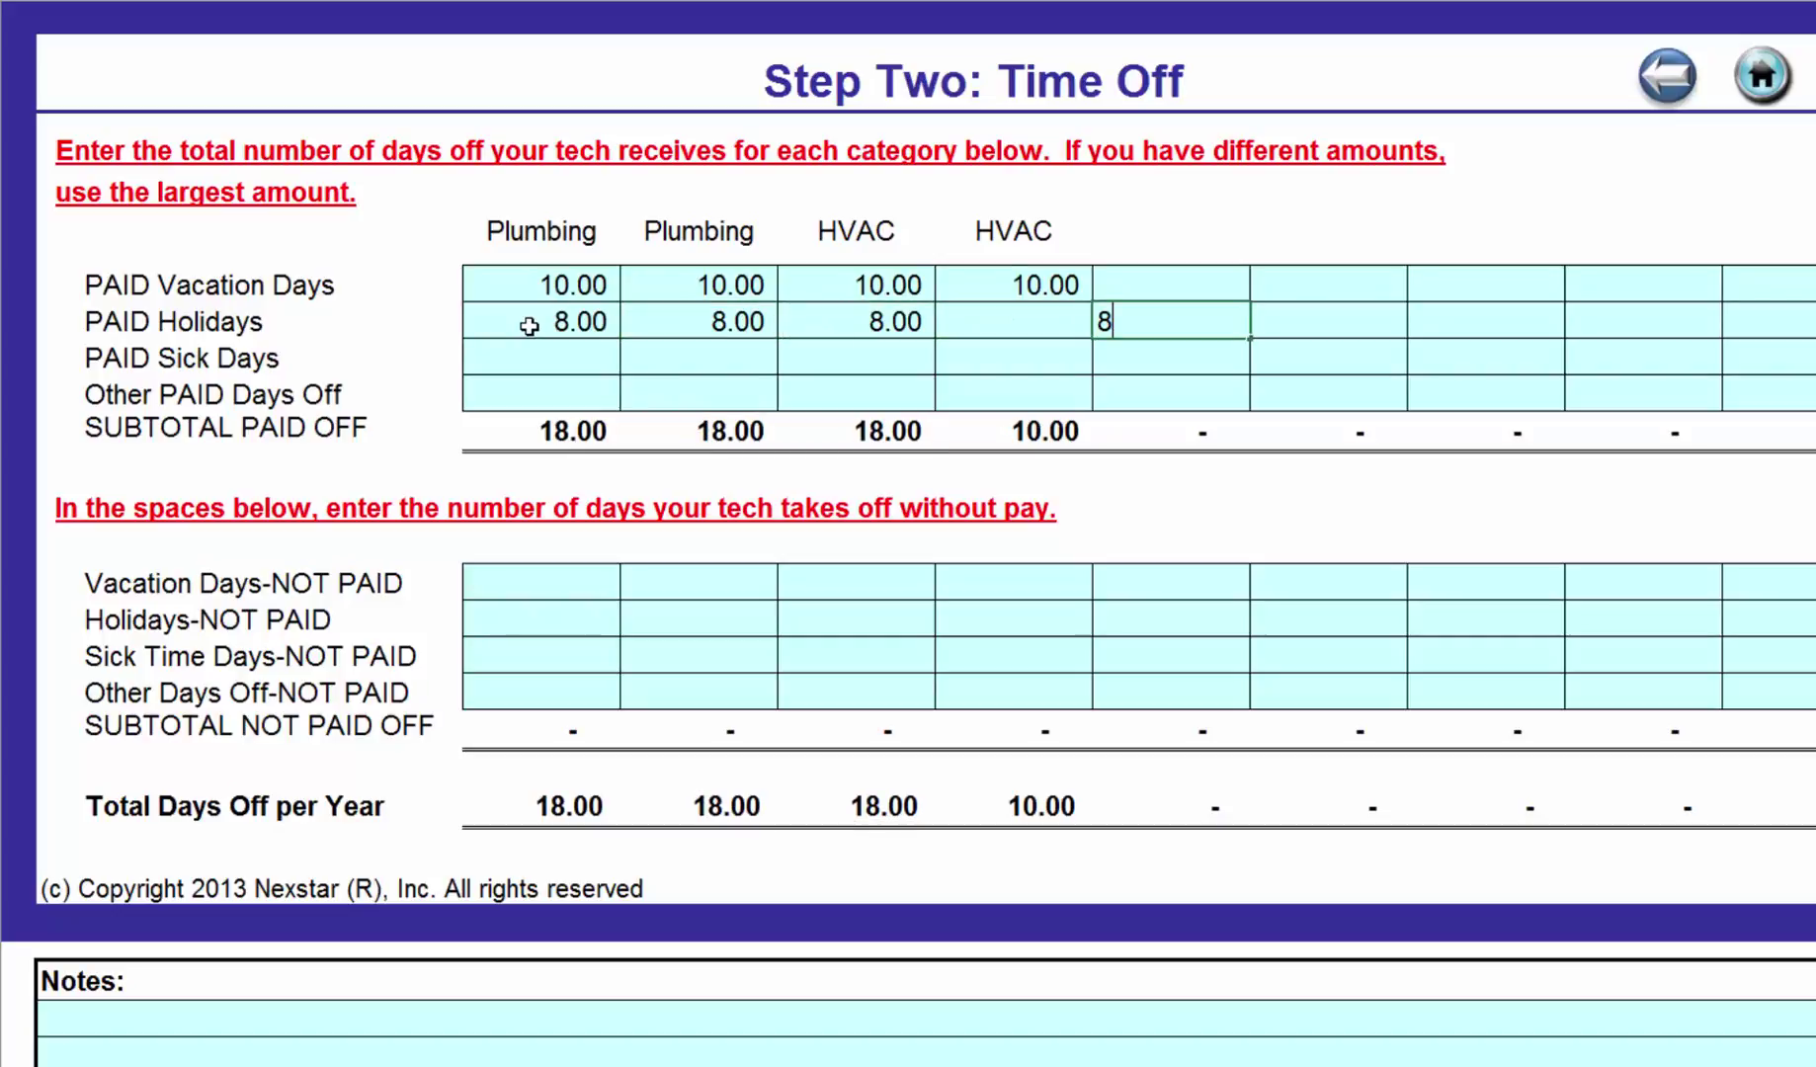
Enter 2 paid sick days for each of the four plumbing and HVAC departments.
click(533, 353)
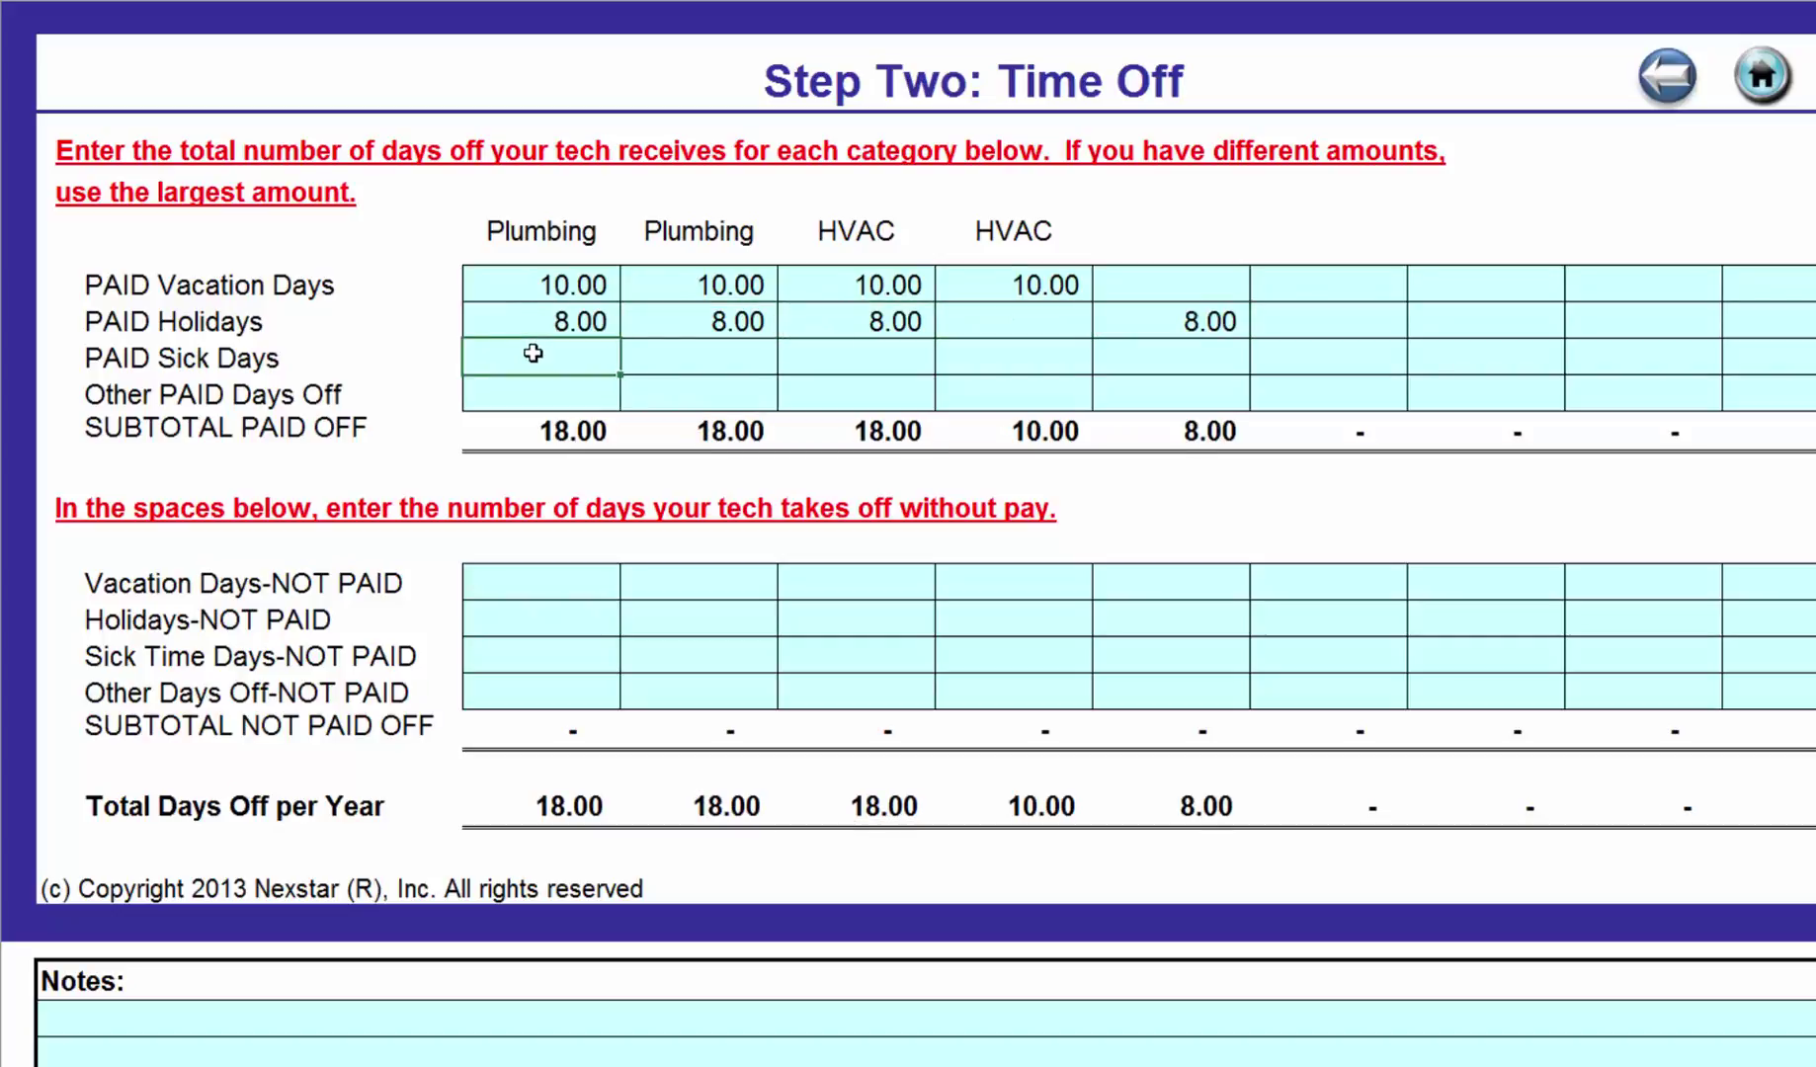
text(2)
key(Tab)
text(2)
key(Tab)
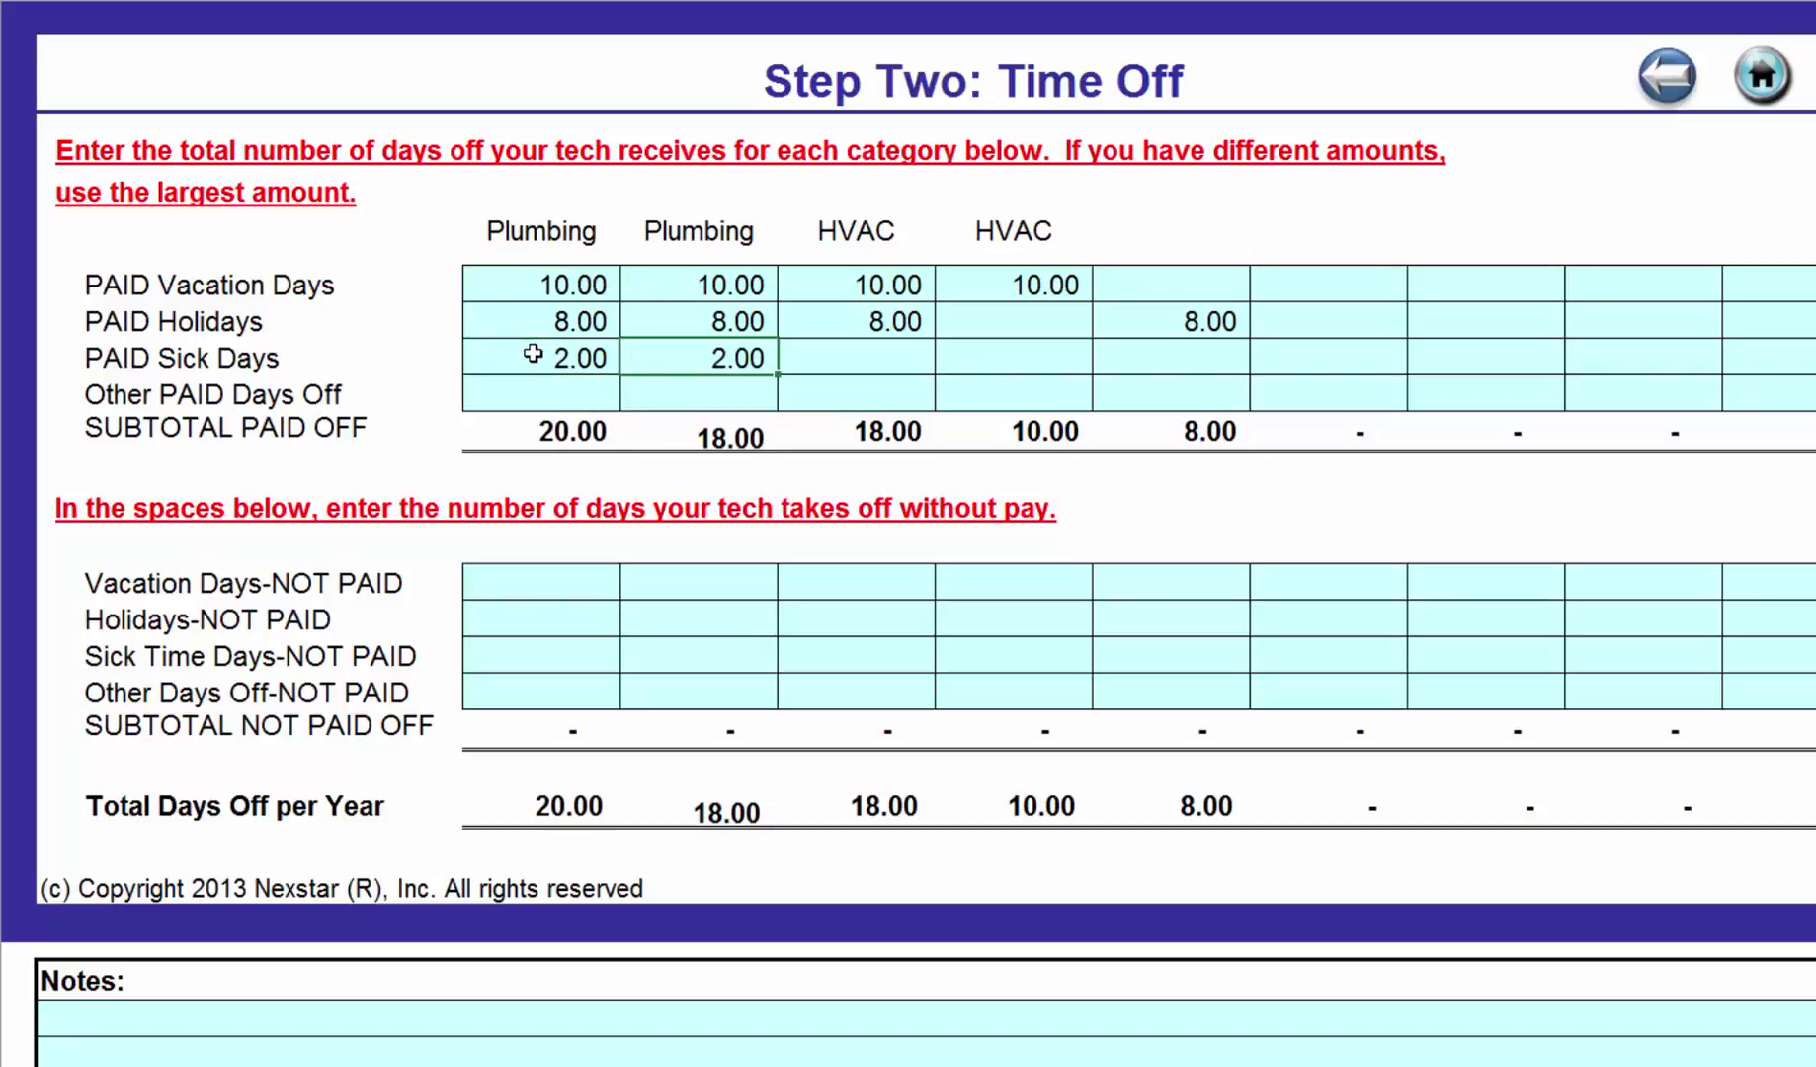
key(Tab)
text(2)
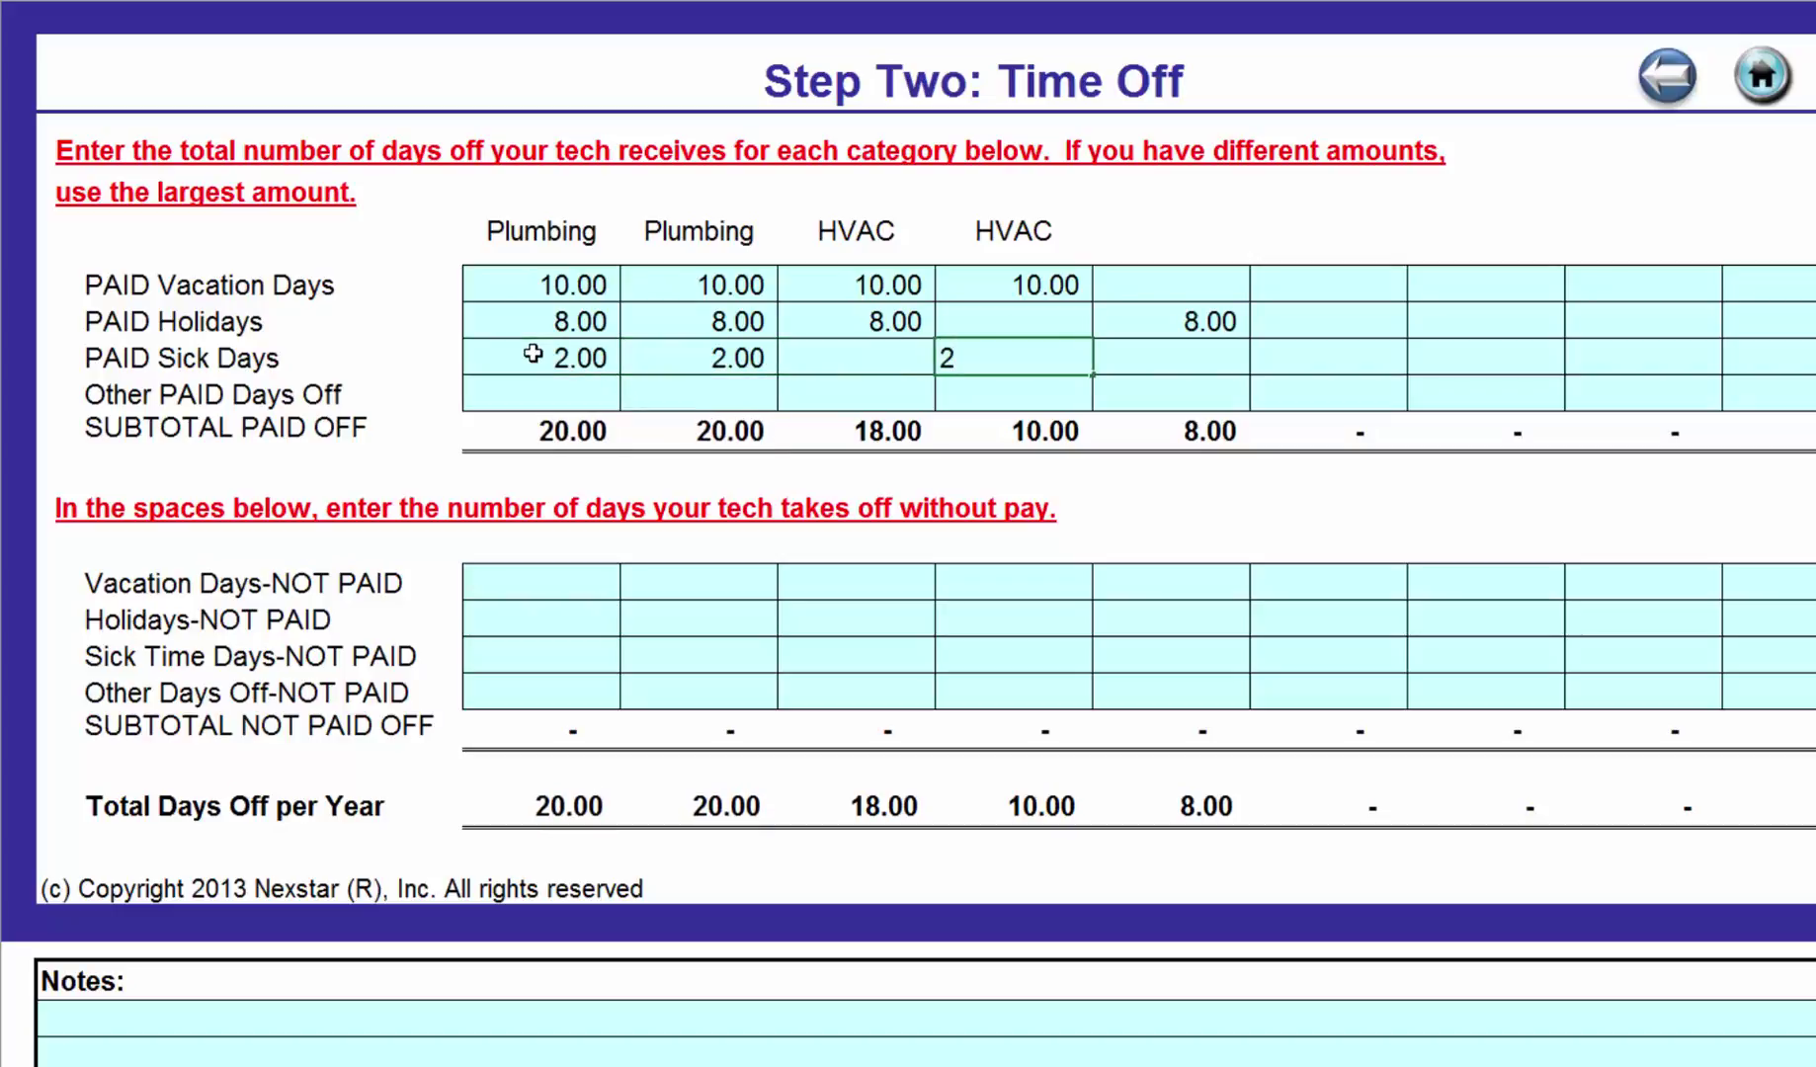
click(845, 360)
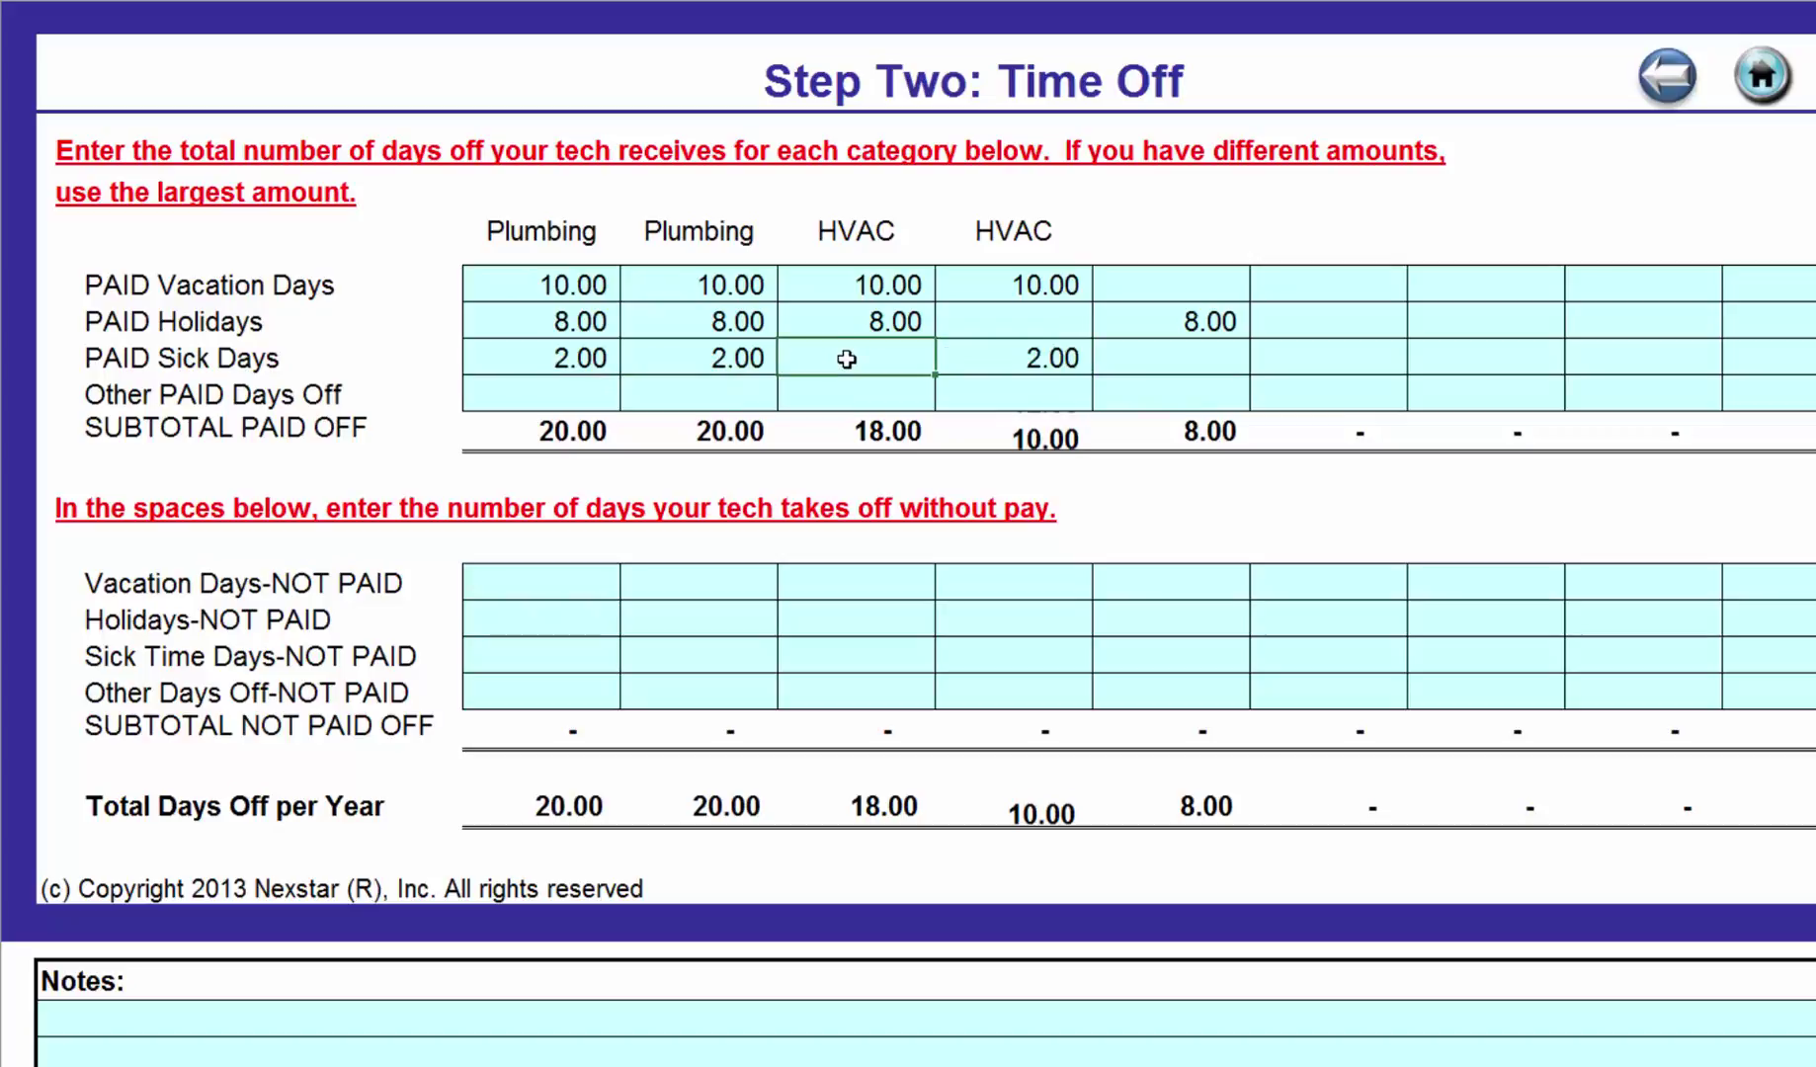
text(2)
key(Tab)
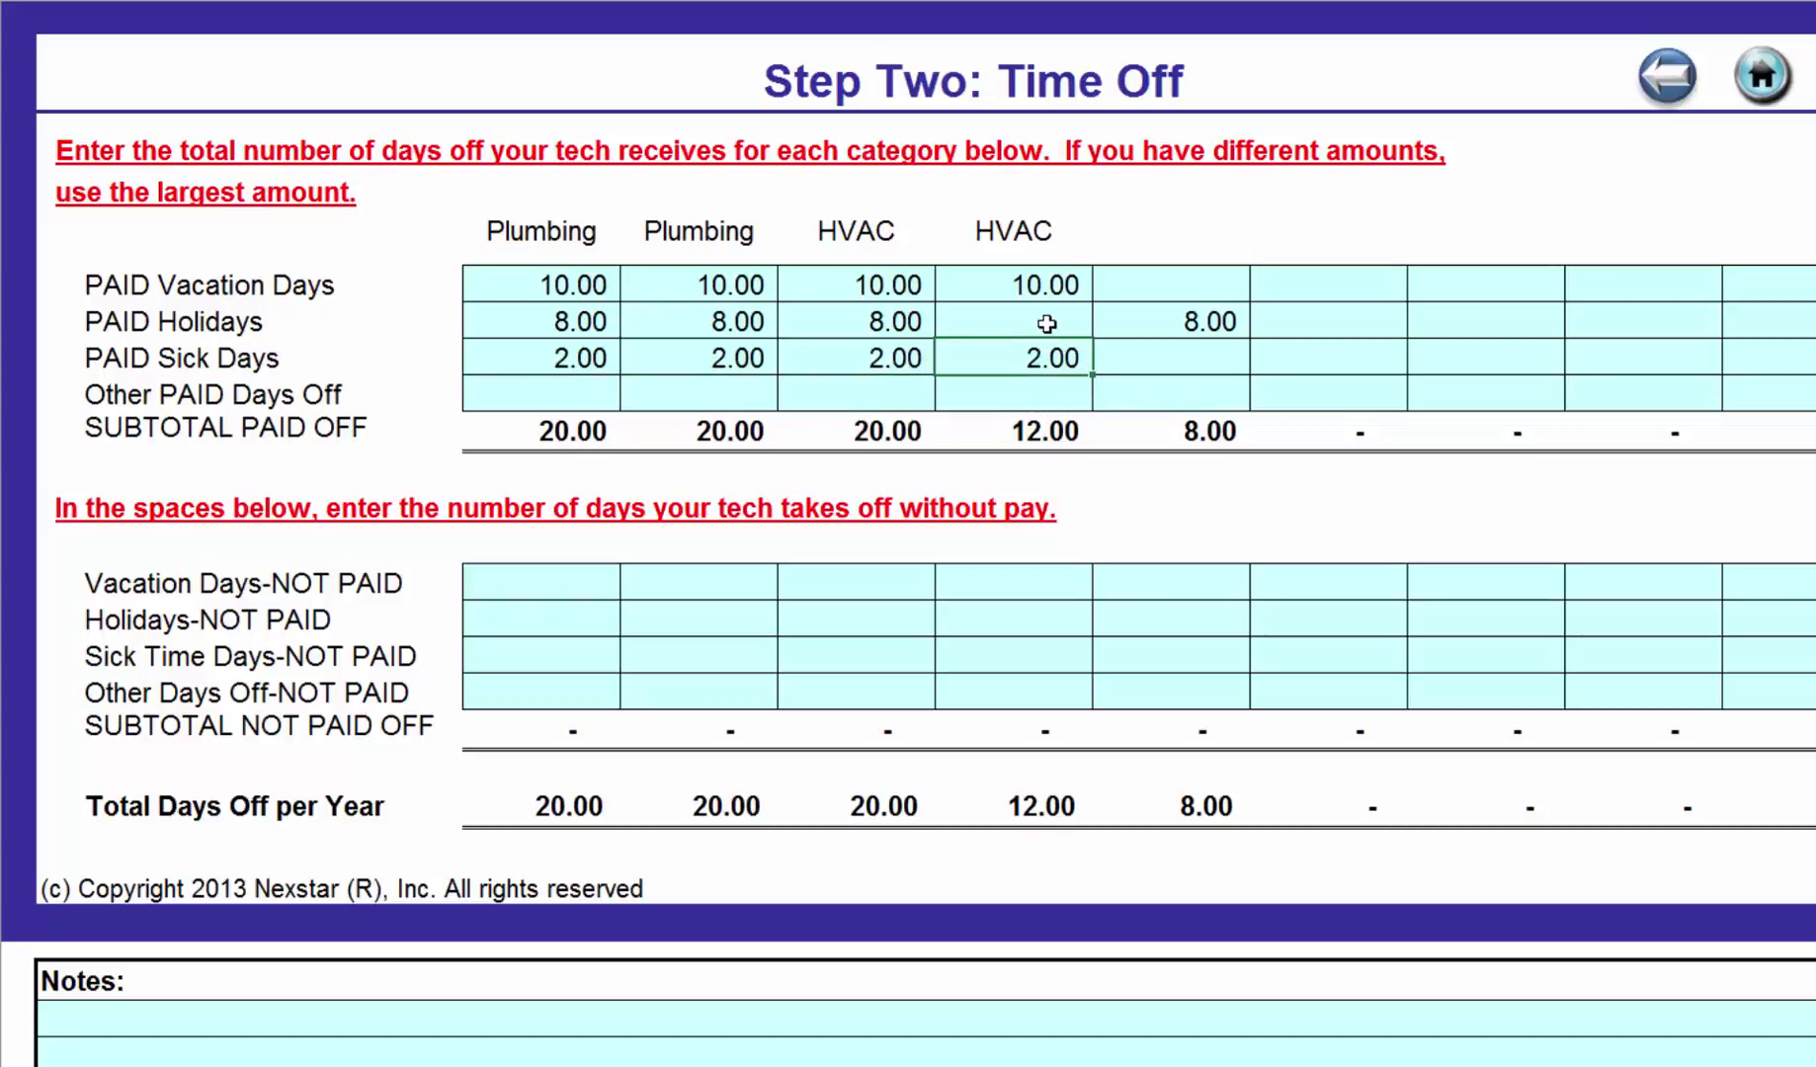
Enter 8 paid holidays for the second HVAC department and clear the paid holidays entry in the unnamed fifth column.
double_click(1048, 323)
text(8)
key(Return)
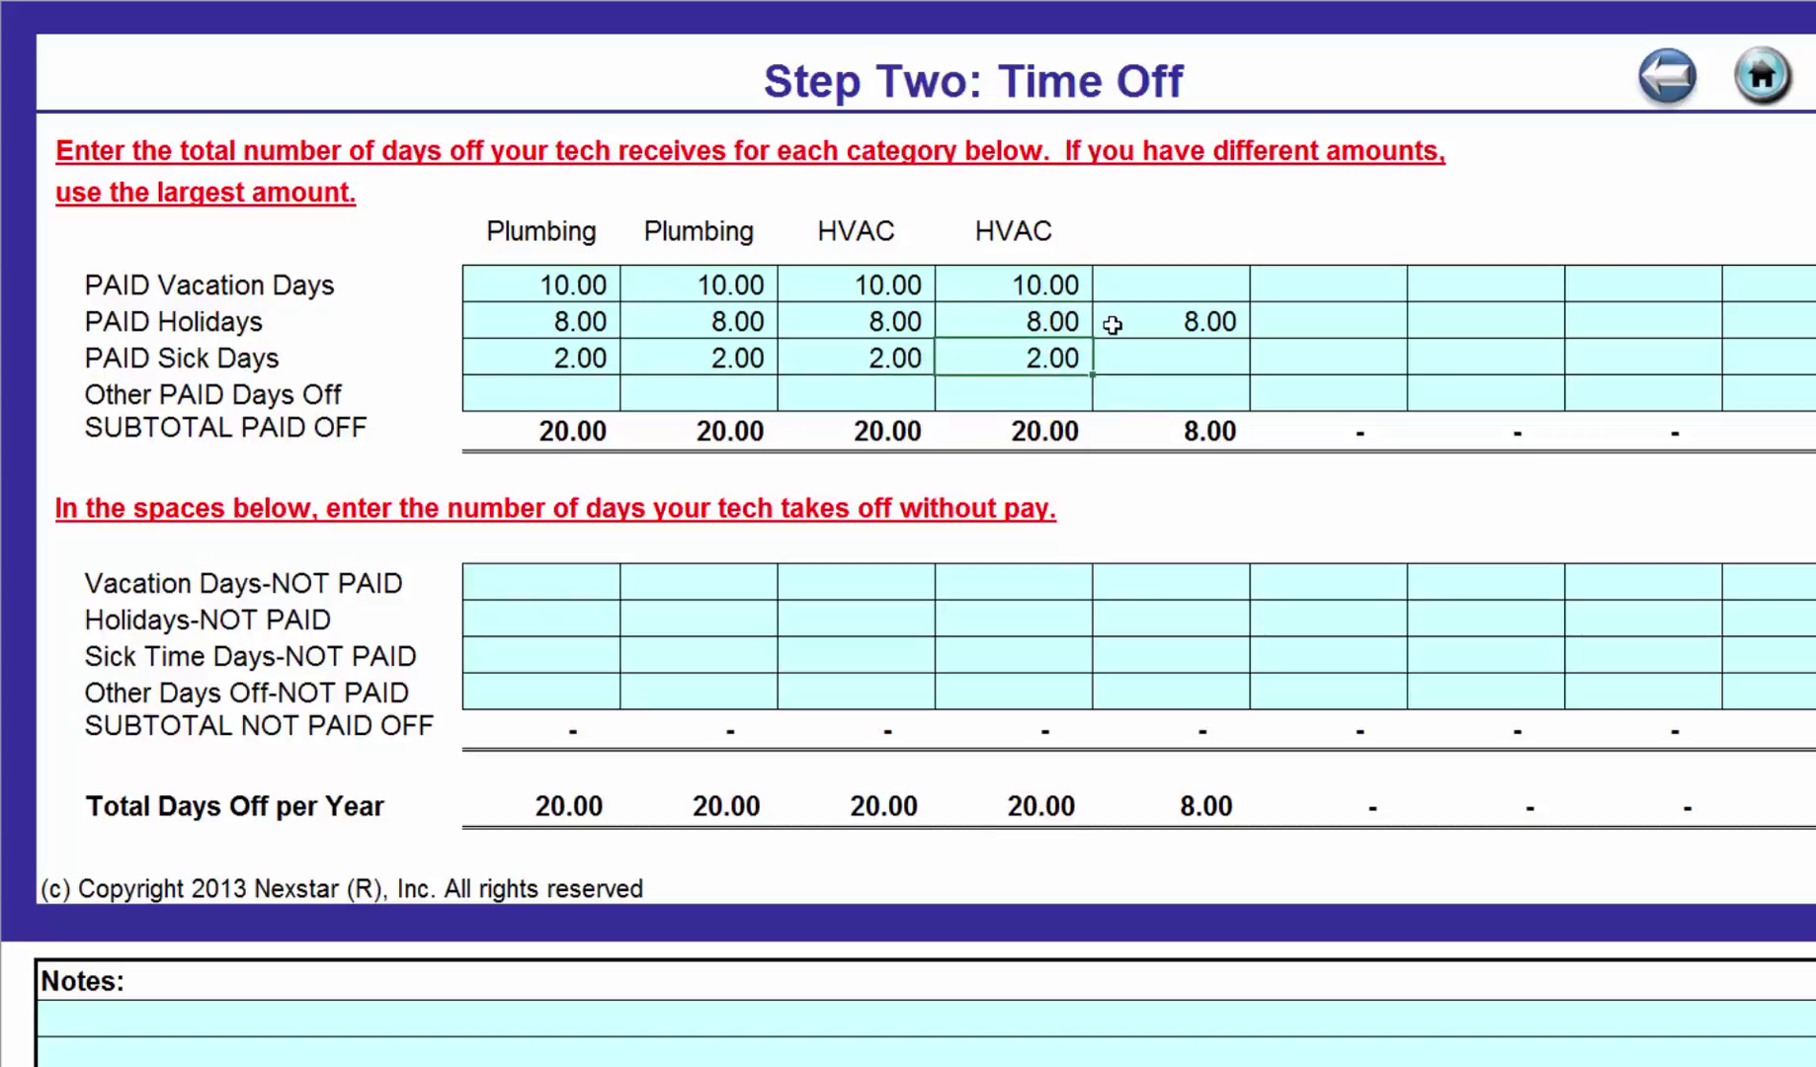
click(1112, 324)
key(BackSpace)
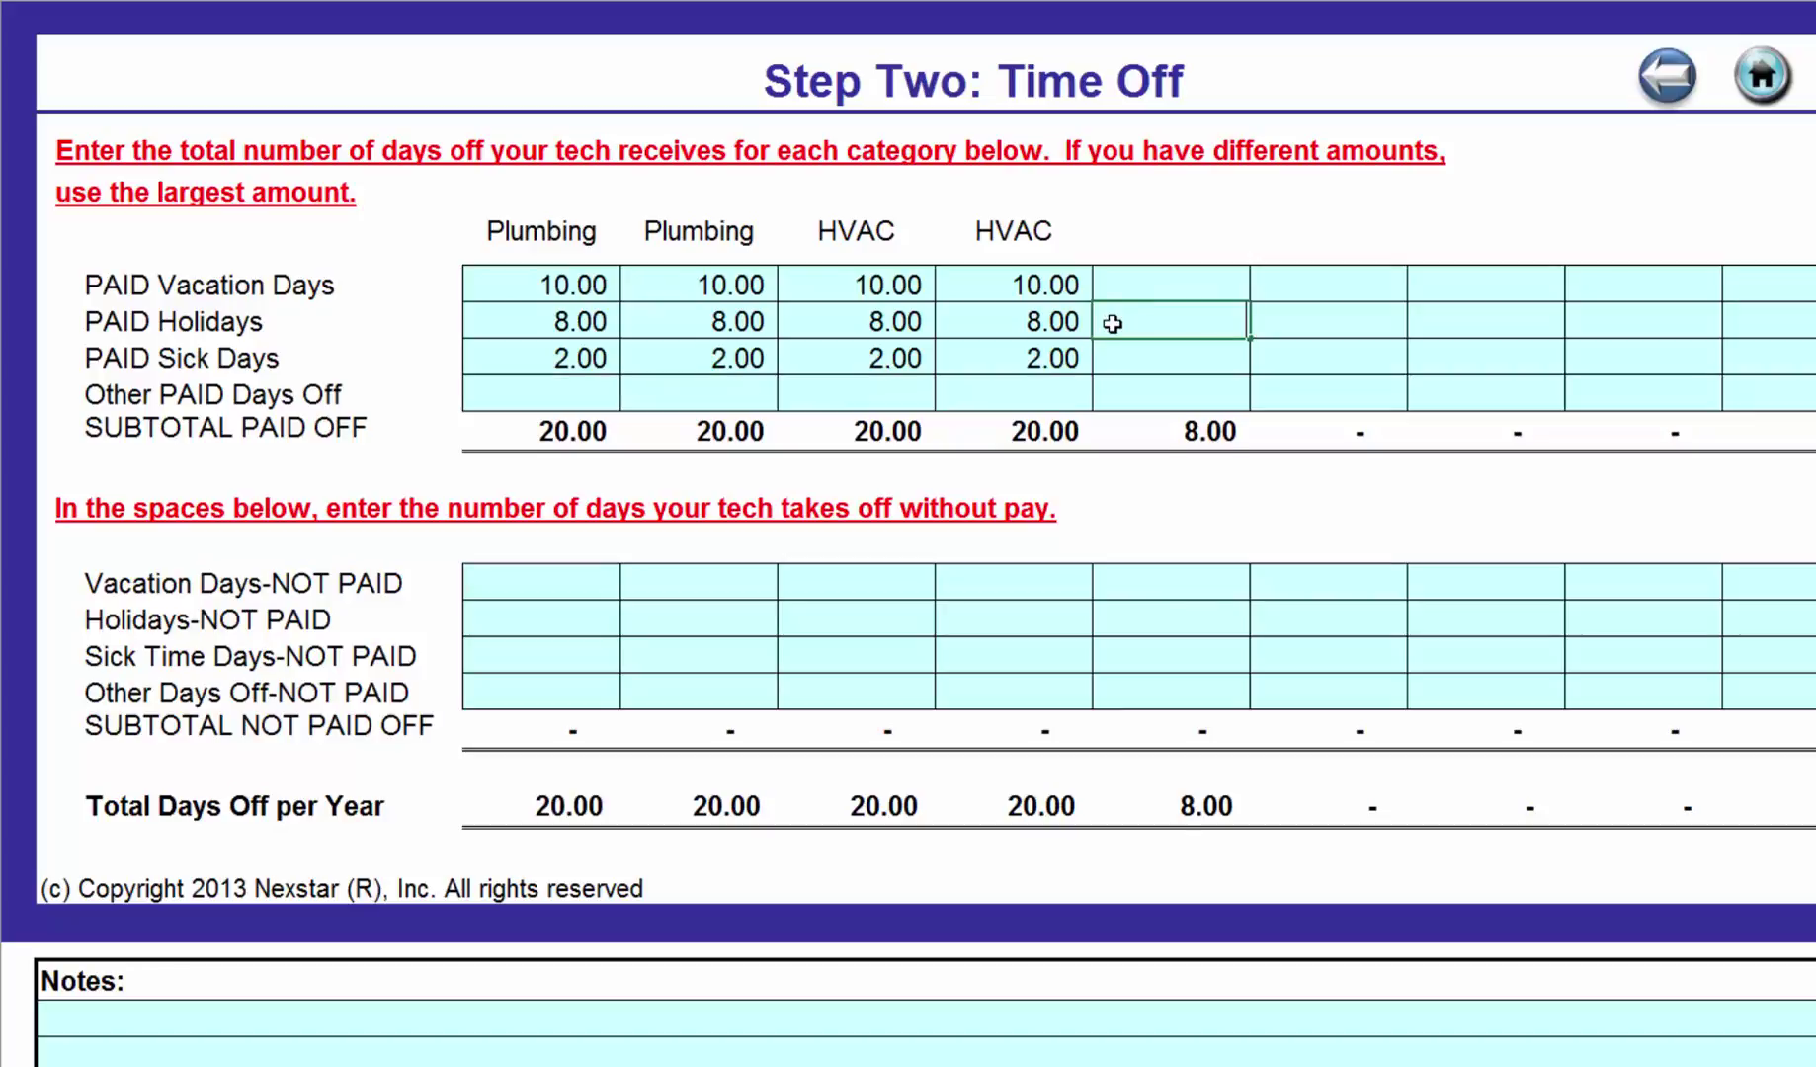
Enter 3 unpaid sick days for each of the four plumbing and HVAC departments in Step Two: Time Off.
key(Return)
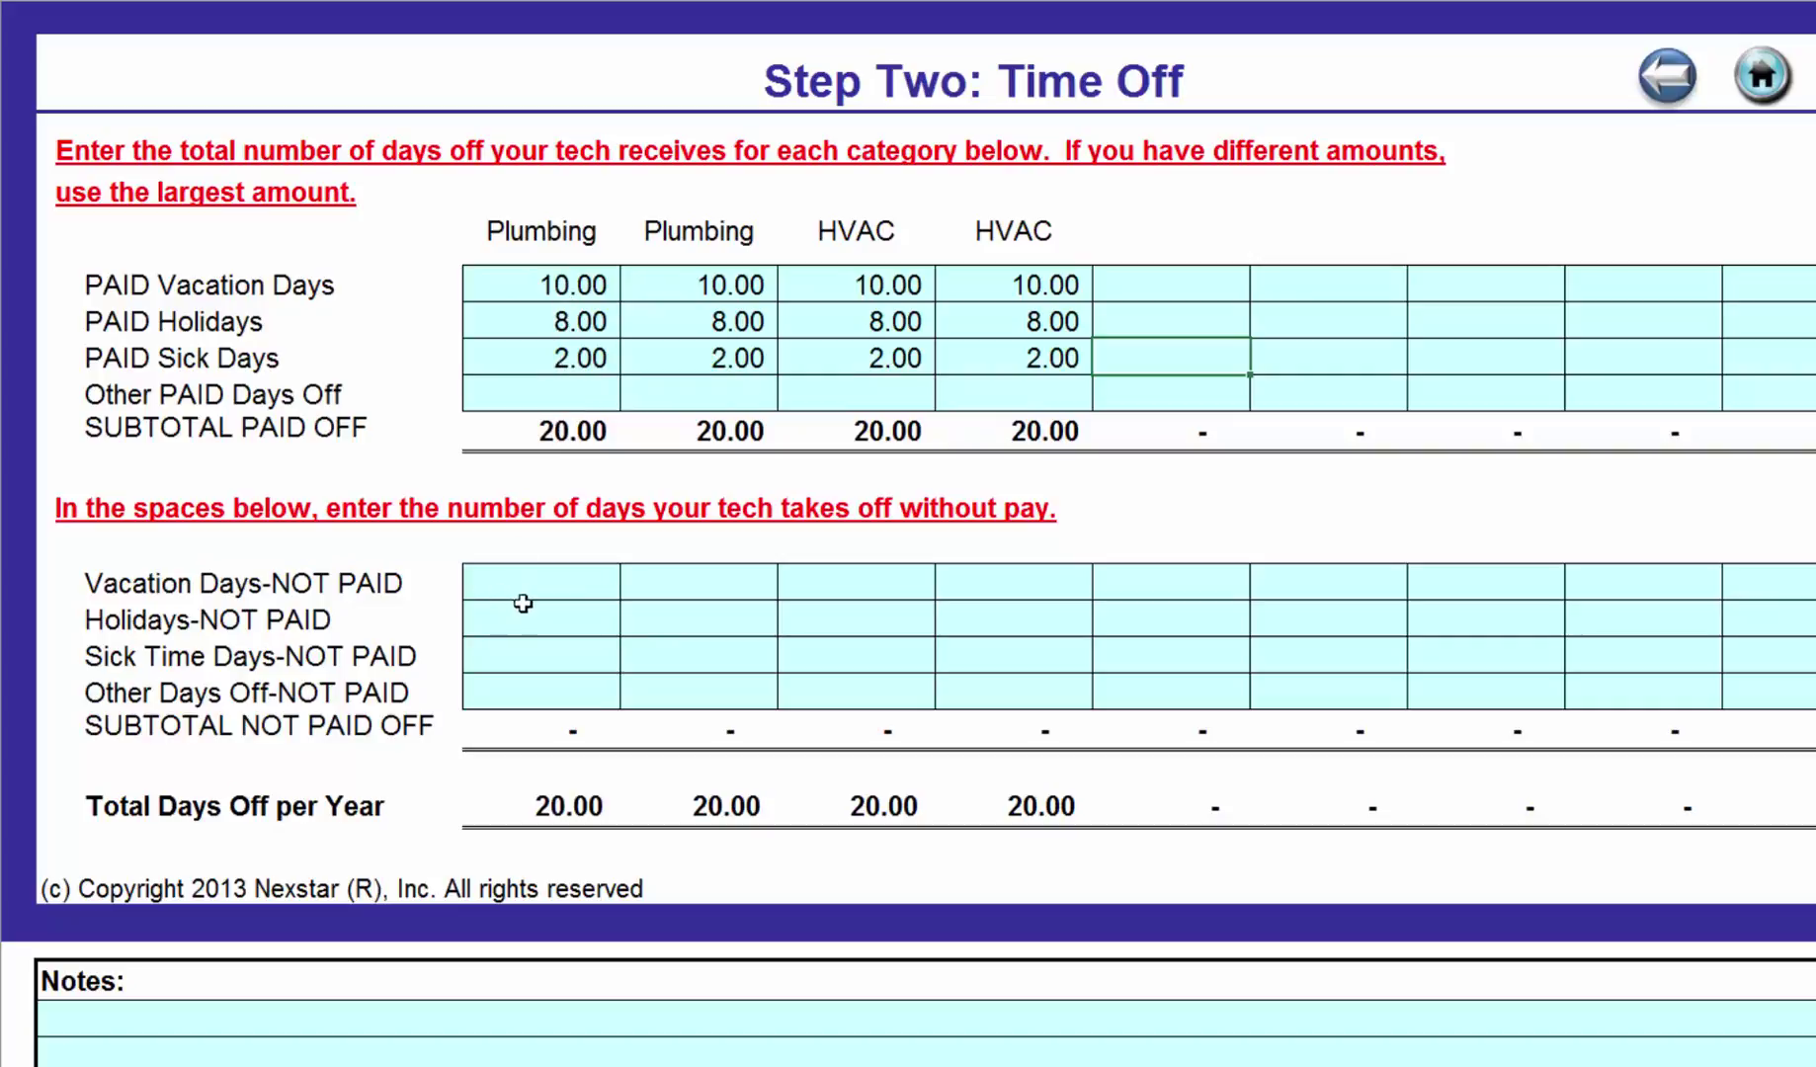
drag(526, 581, 1020, 702)
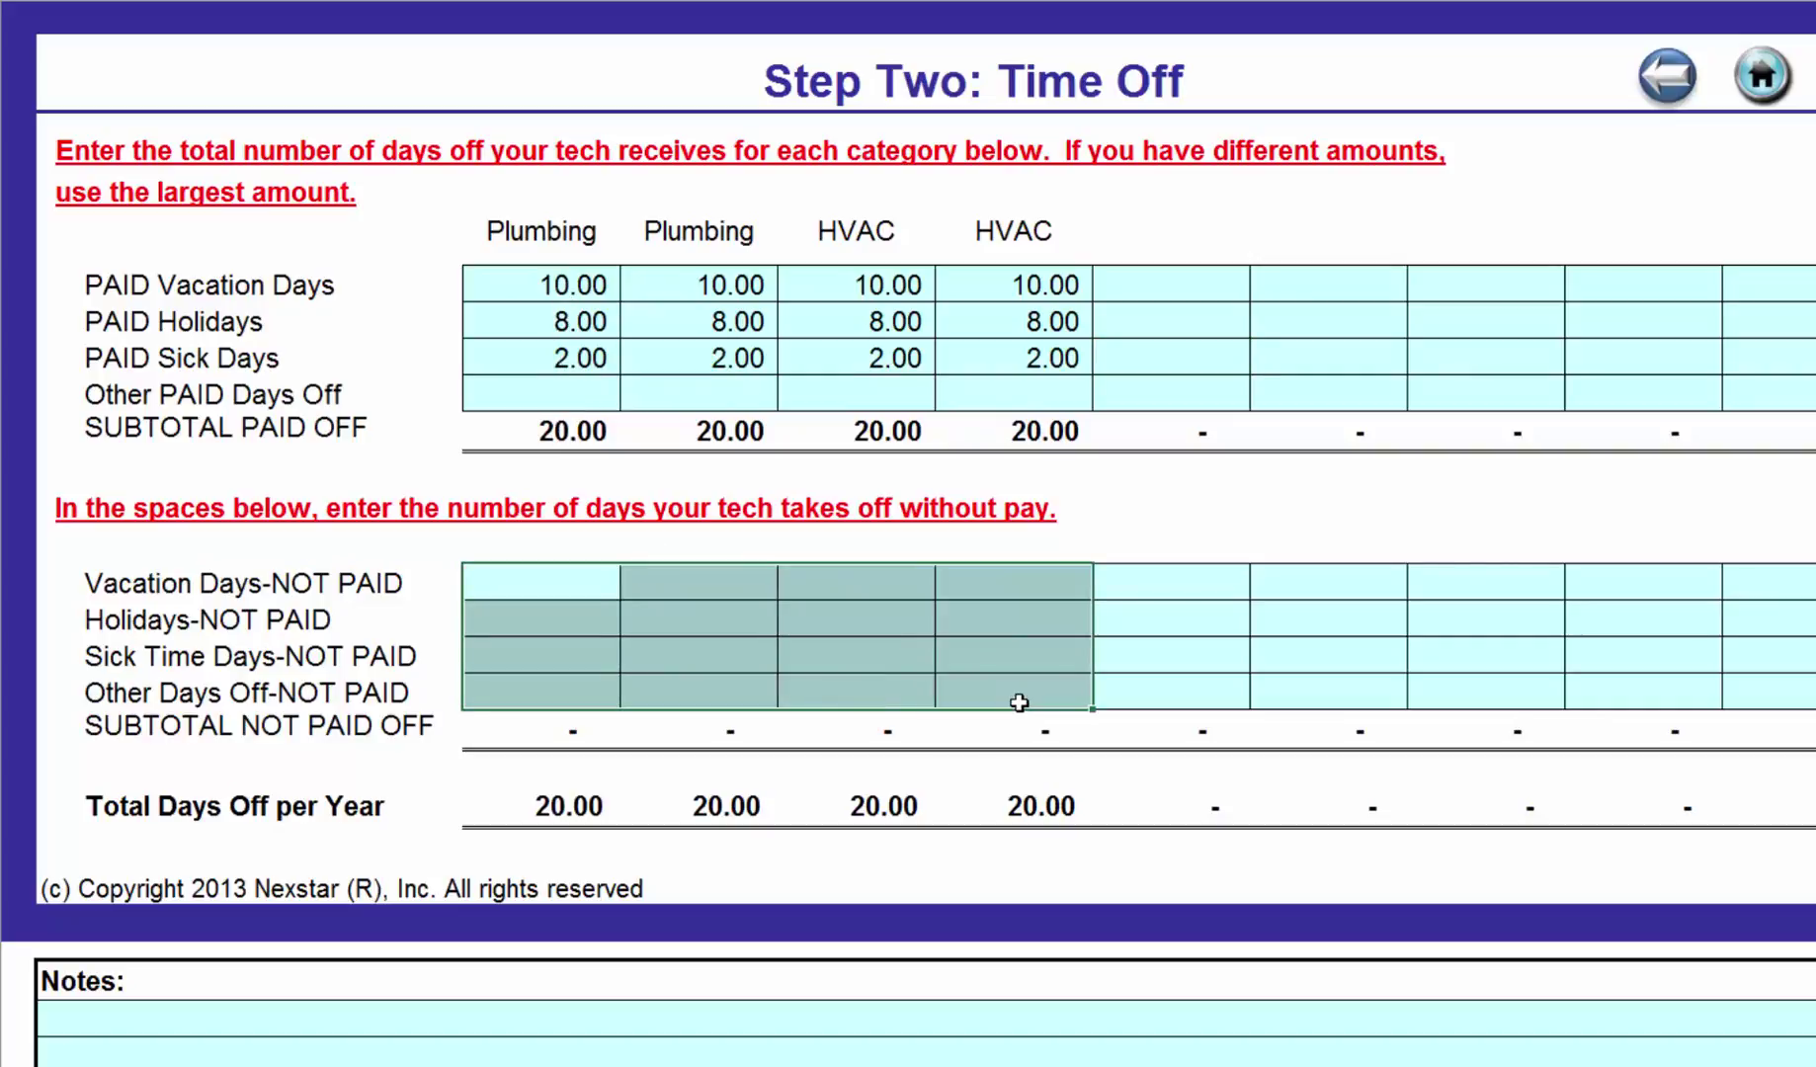
click(535, 653)
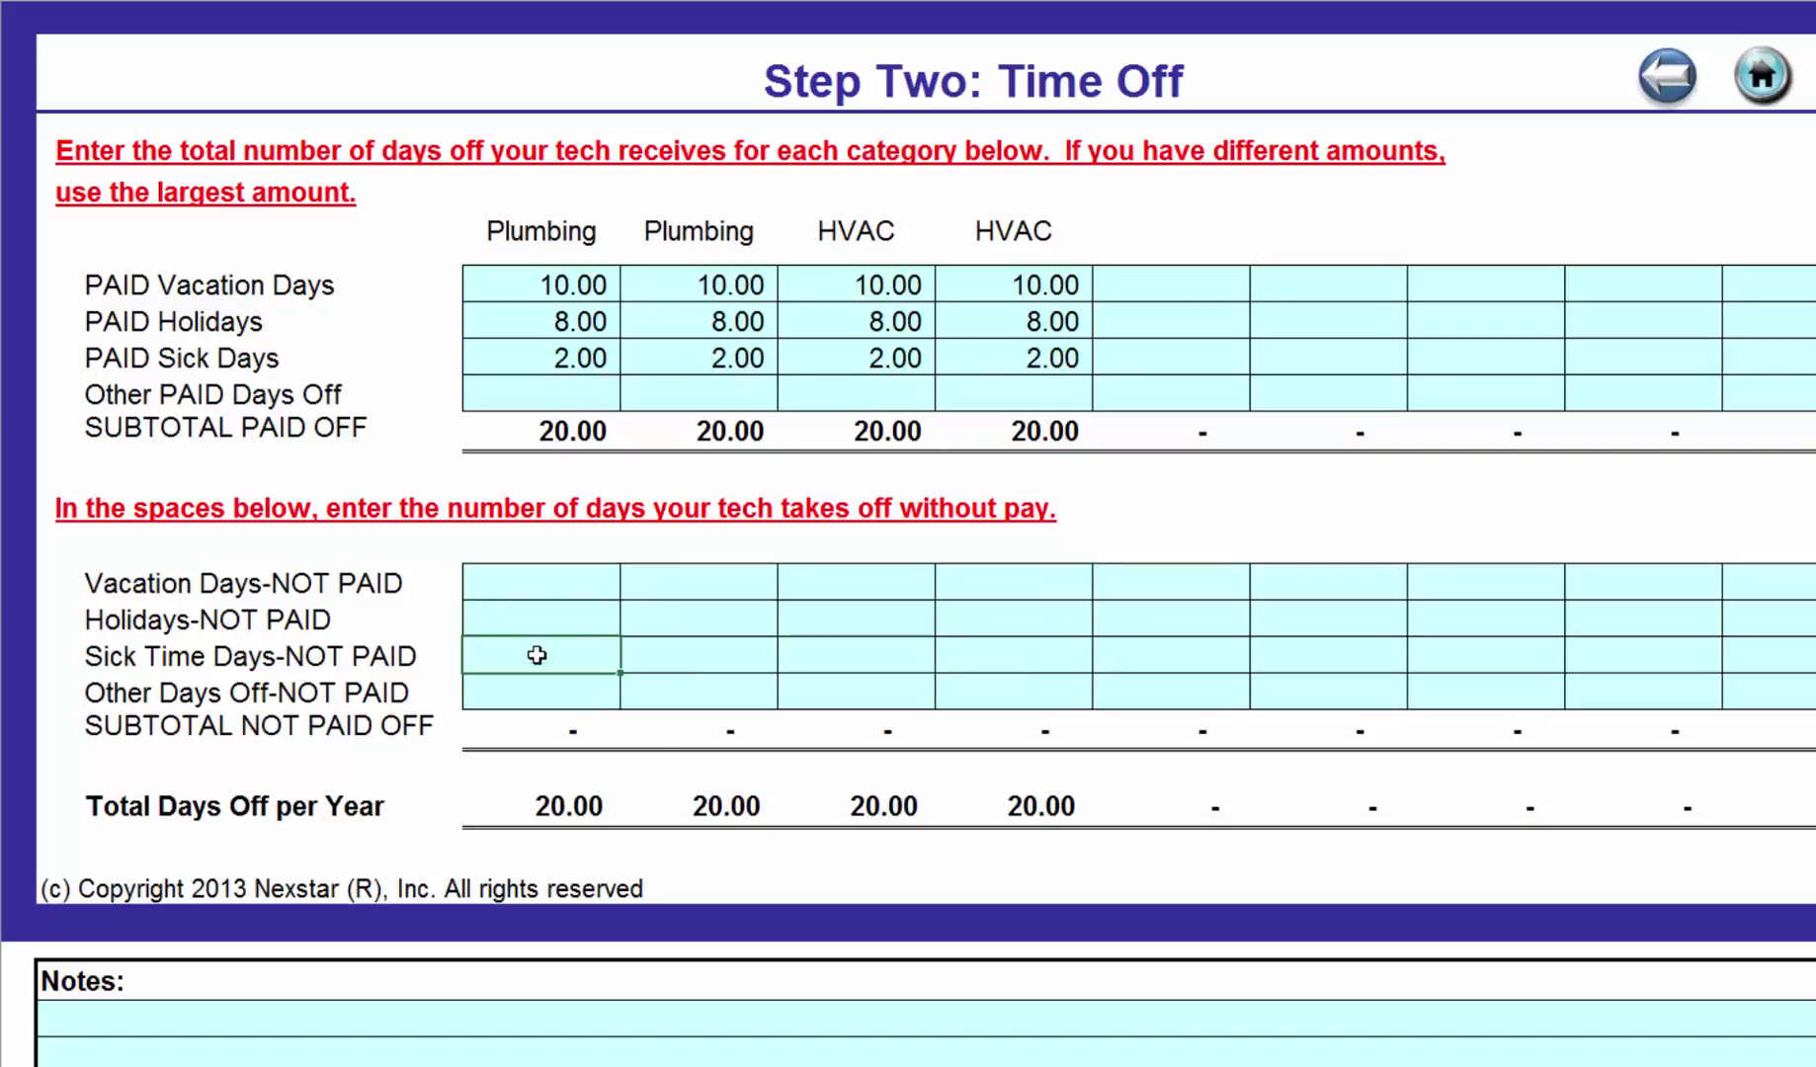
text(3)
key(Tab)
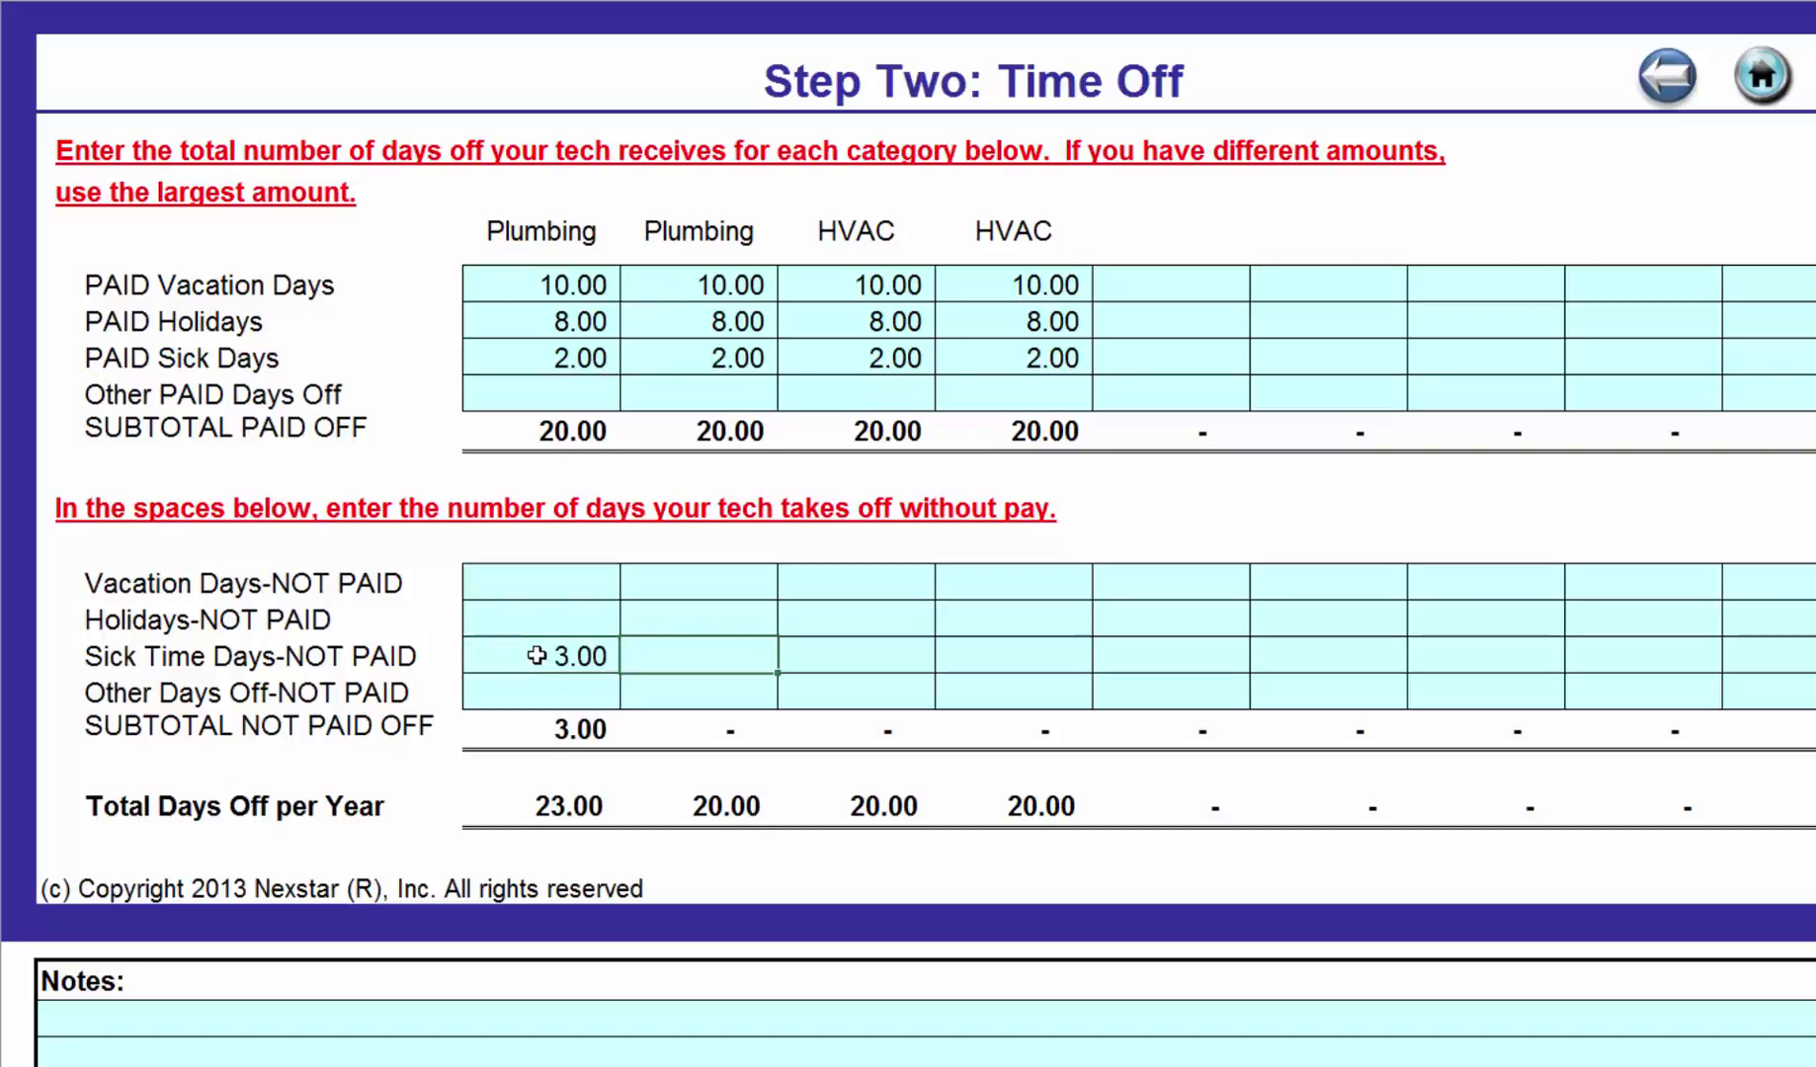
text(3)
key(Tab)
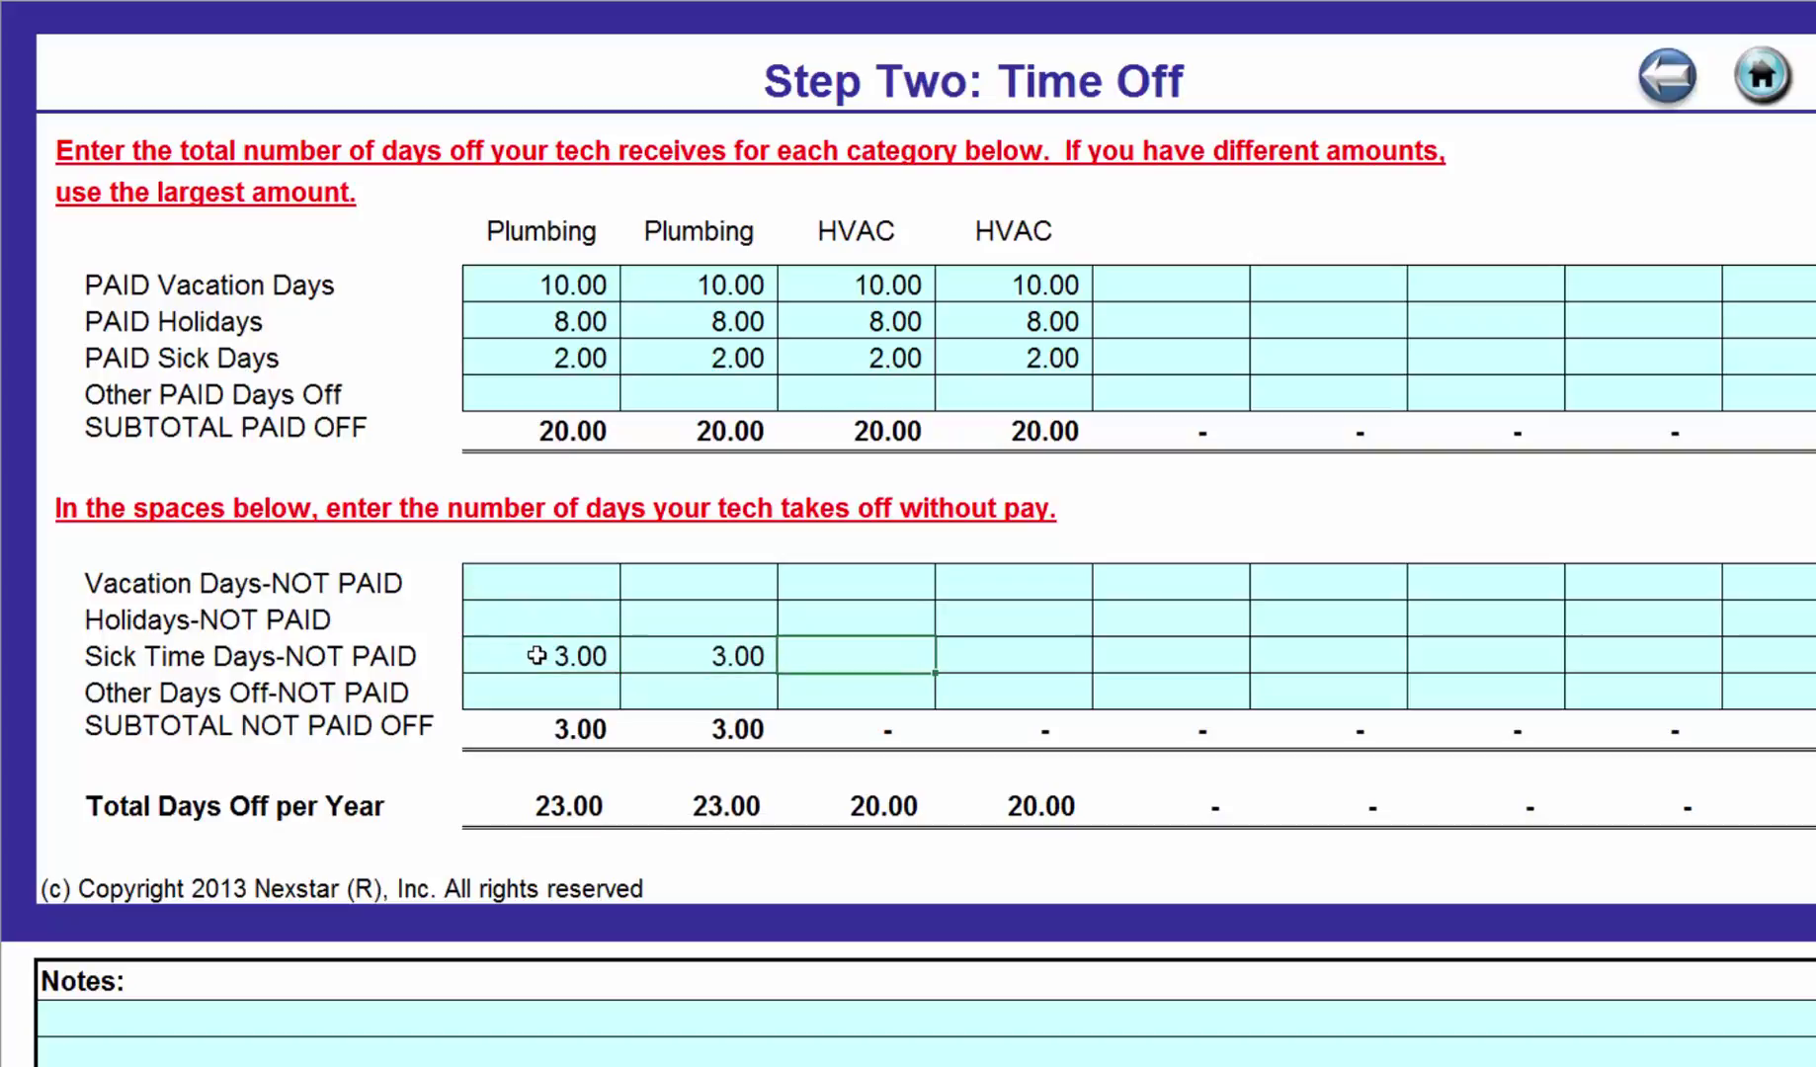
text(3)
key(Tab)
text(3)
key(Tab)
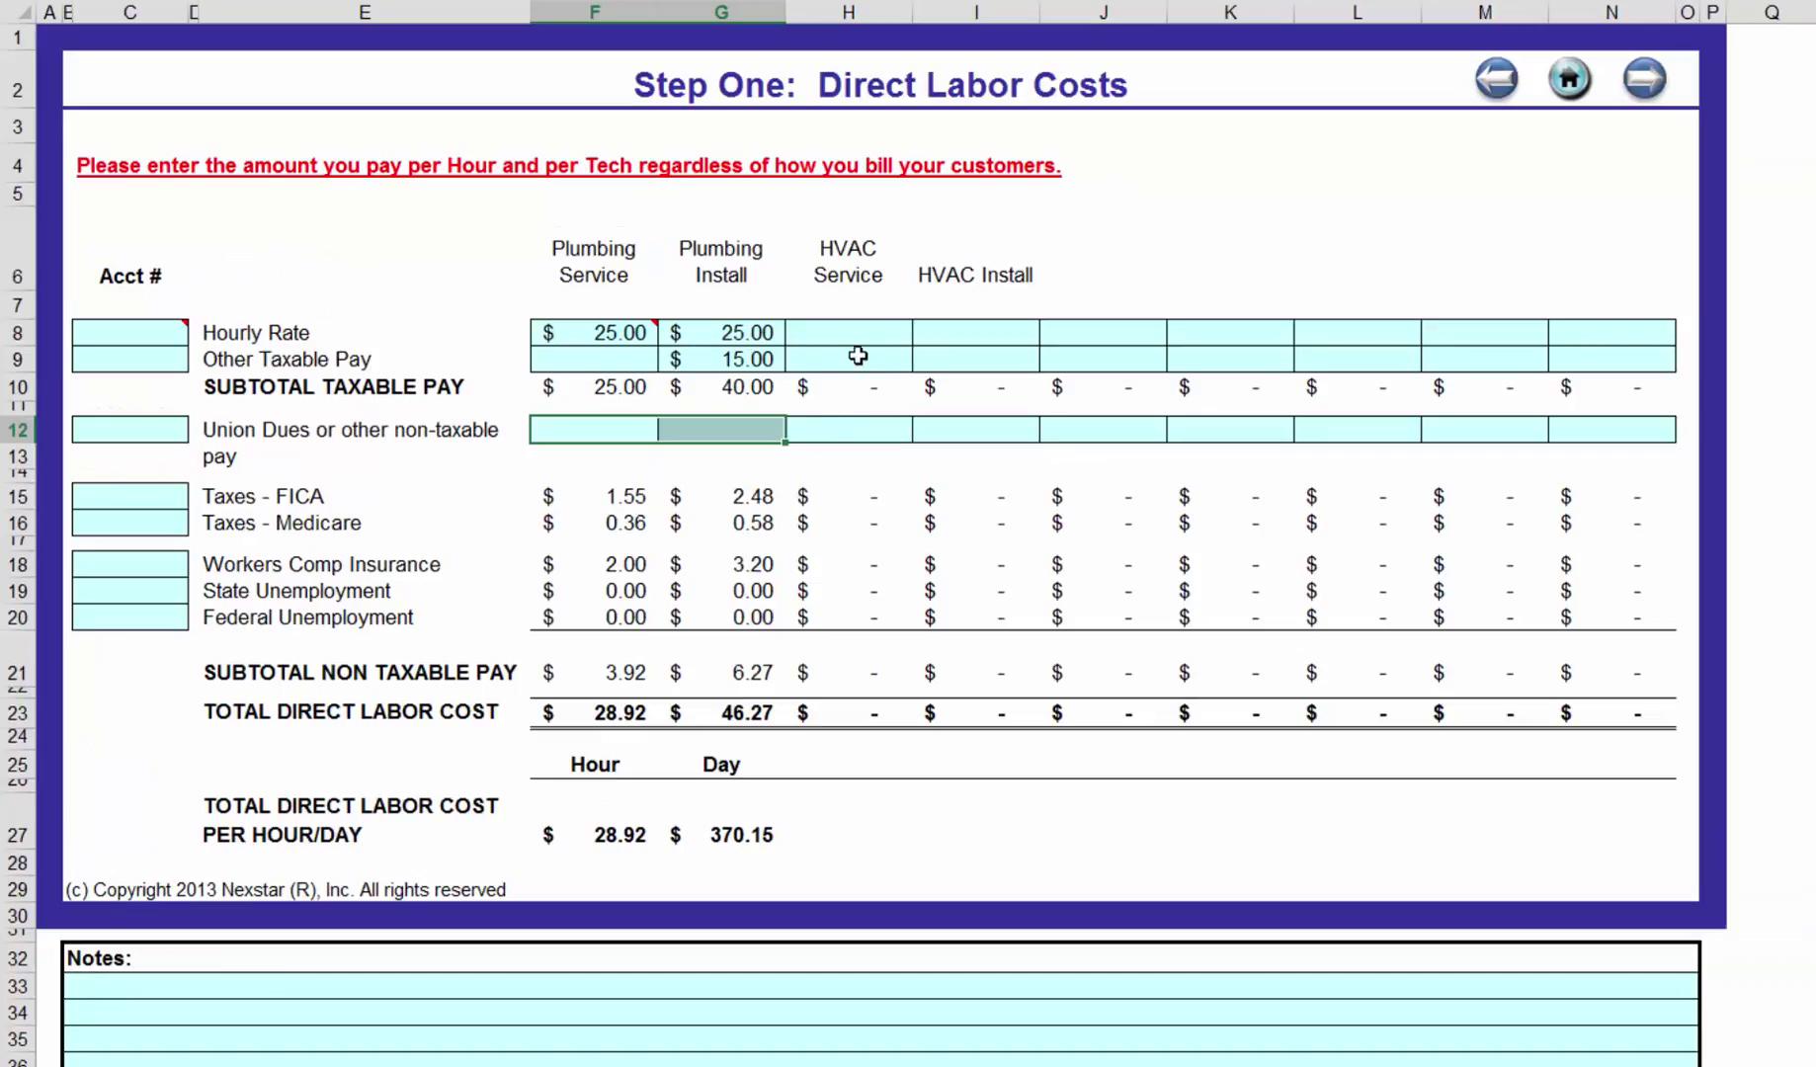
In Direct Labor Costs, enter a $25 hourly rate for HVAC Service and HVAC Install, plus $15 other taxable pay for HVAC Install.
click(867, 341)
text(25)
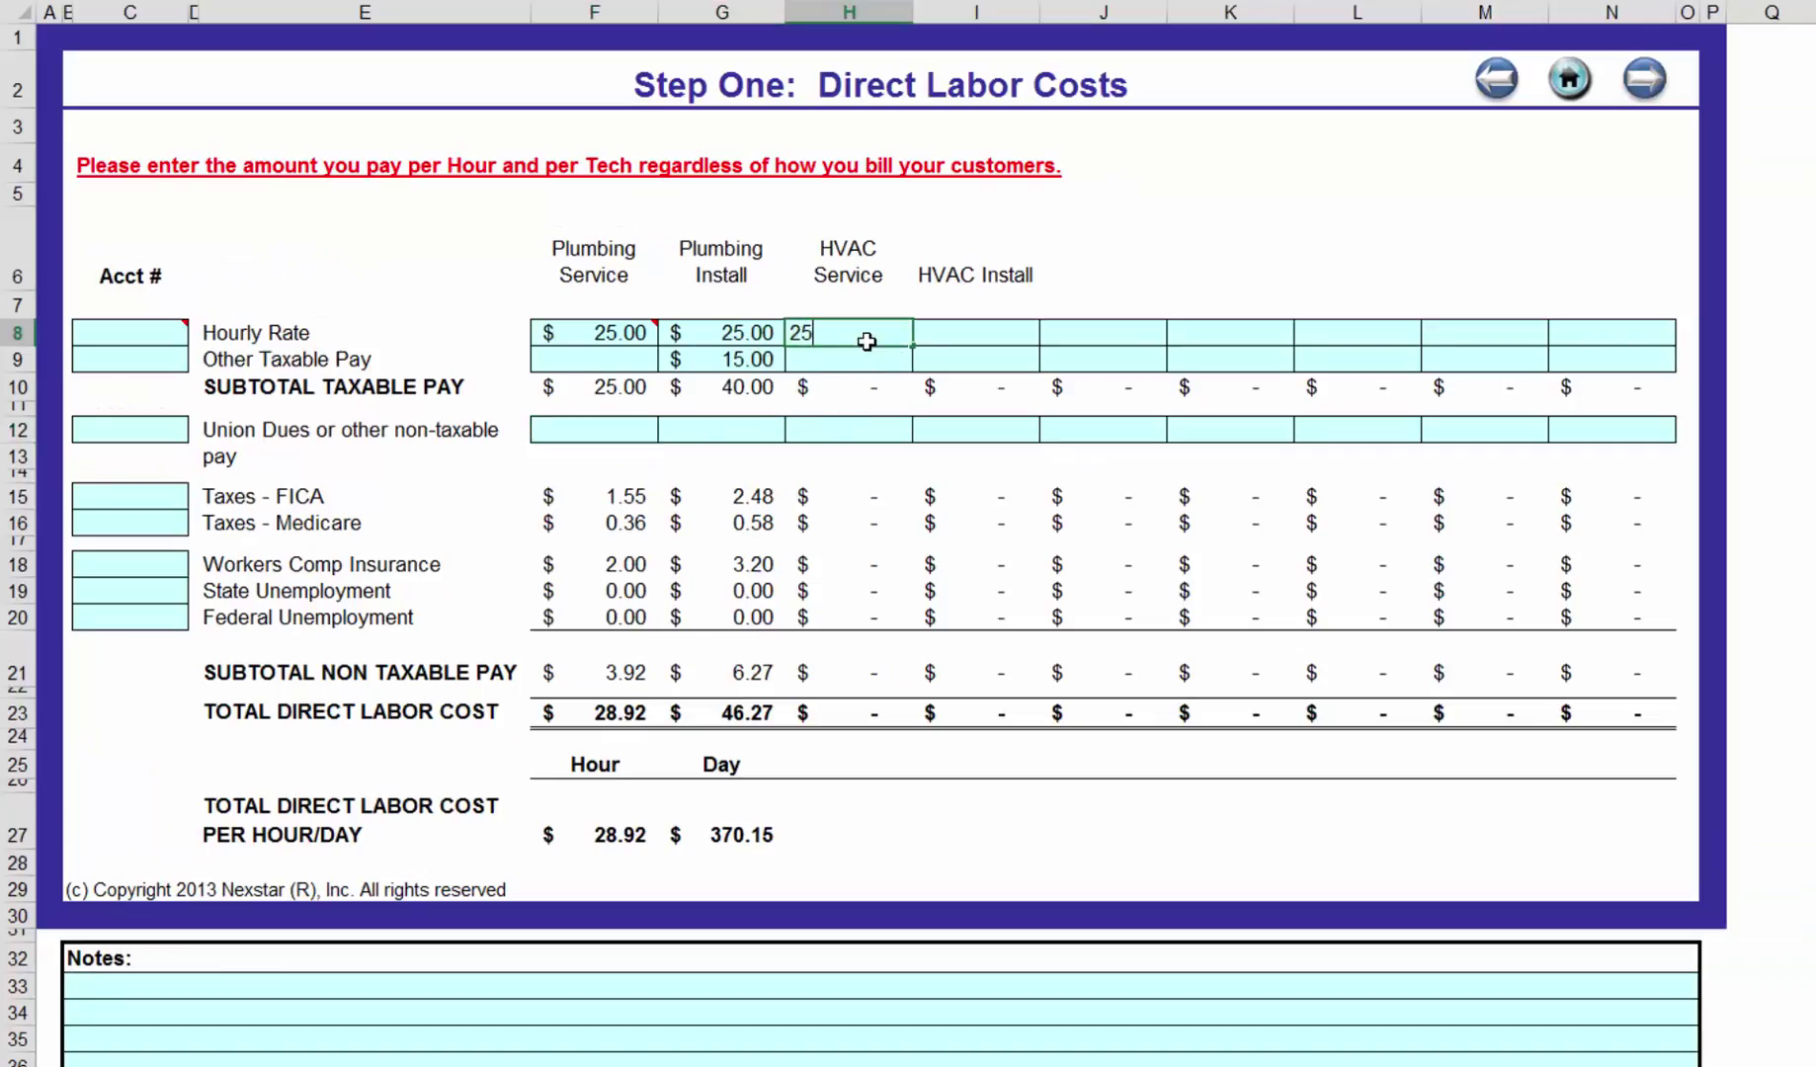
key(Tab)
text(25)
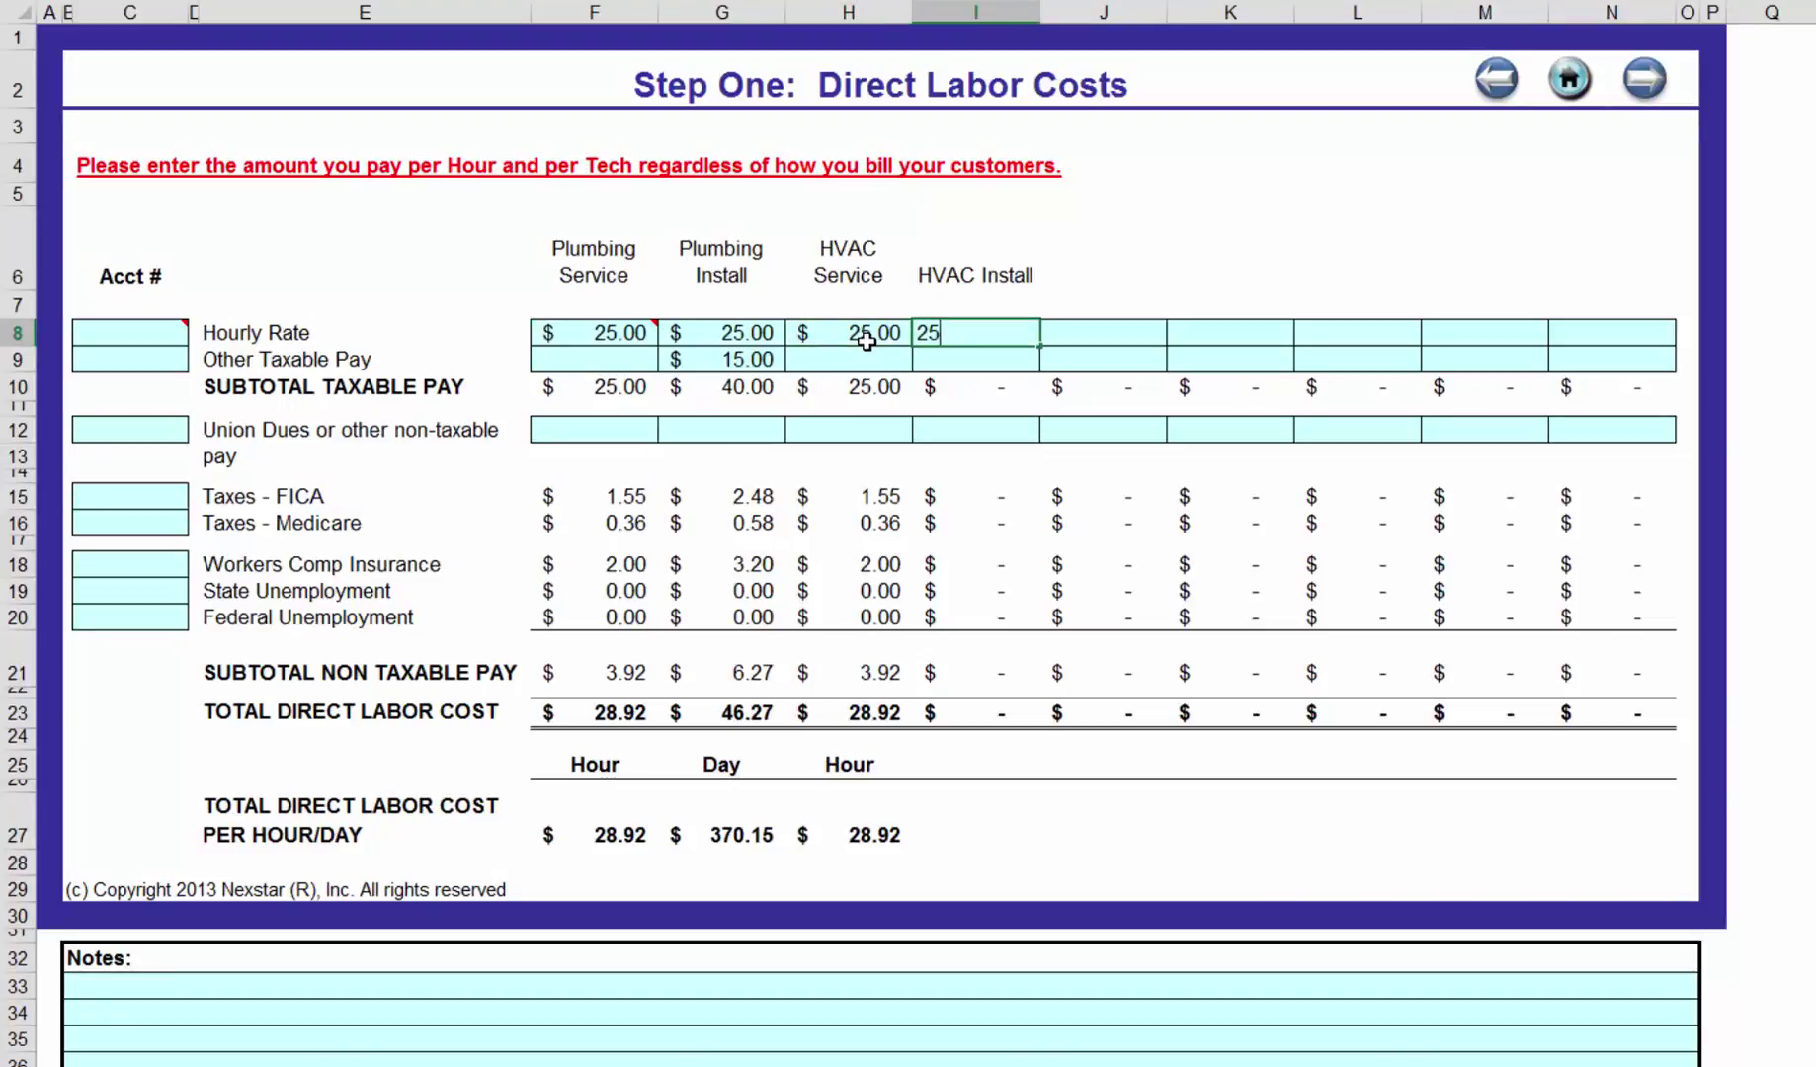
key(Return)
text(15)
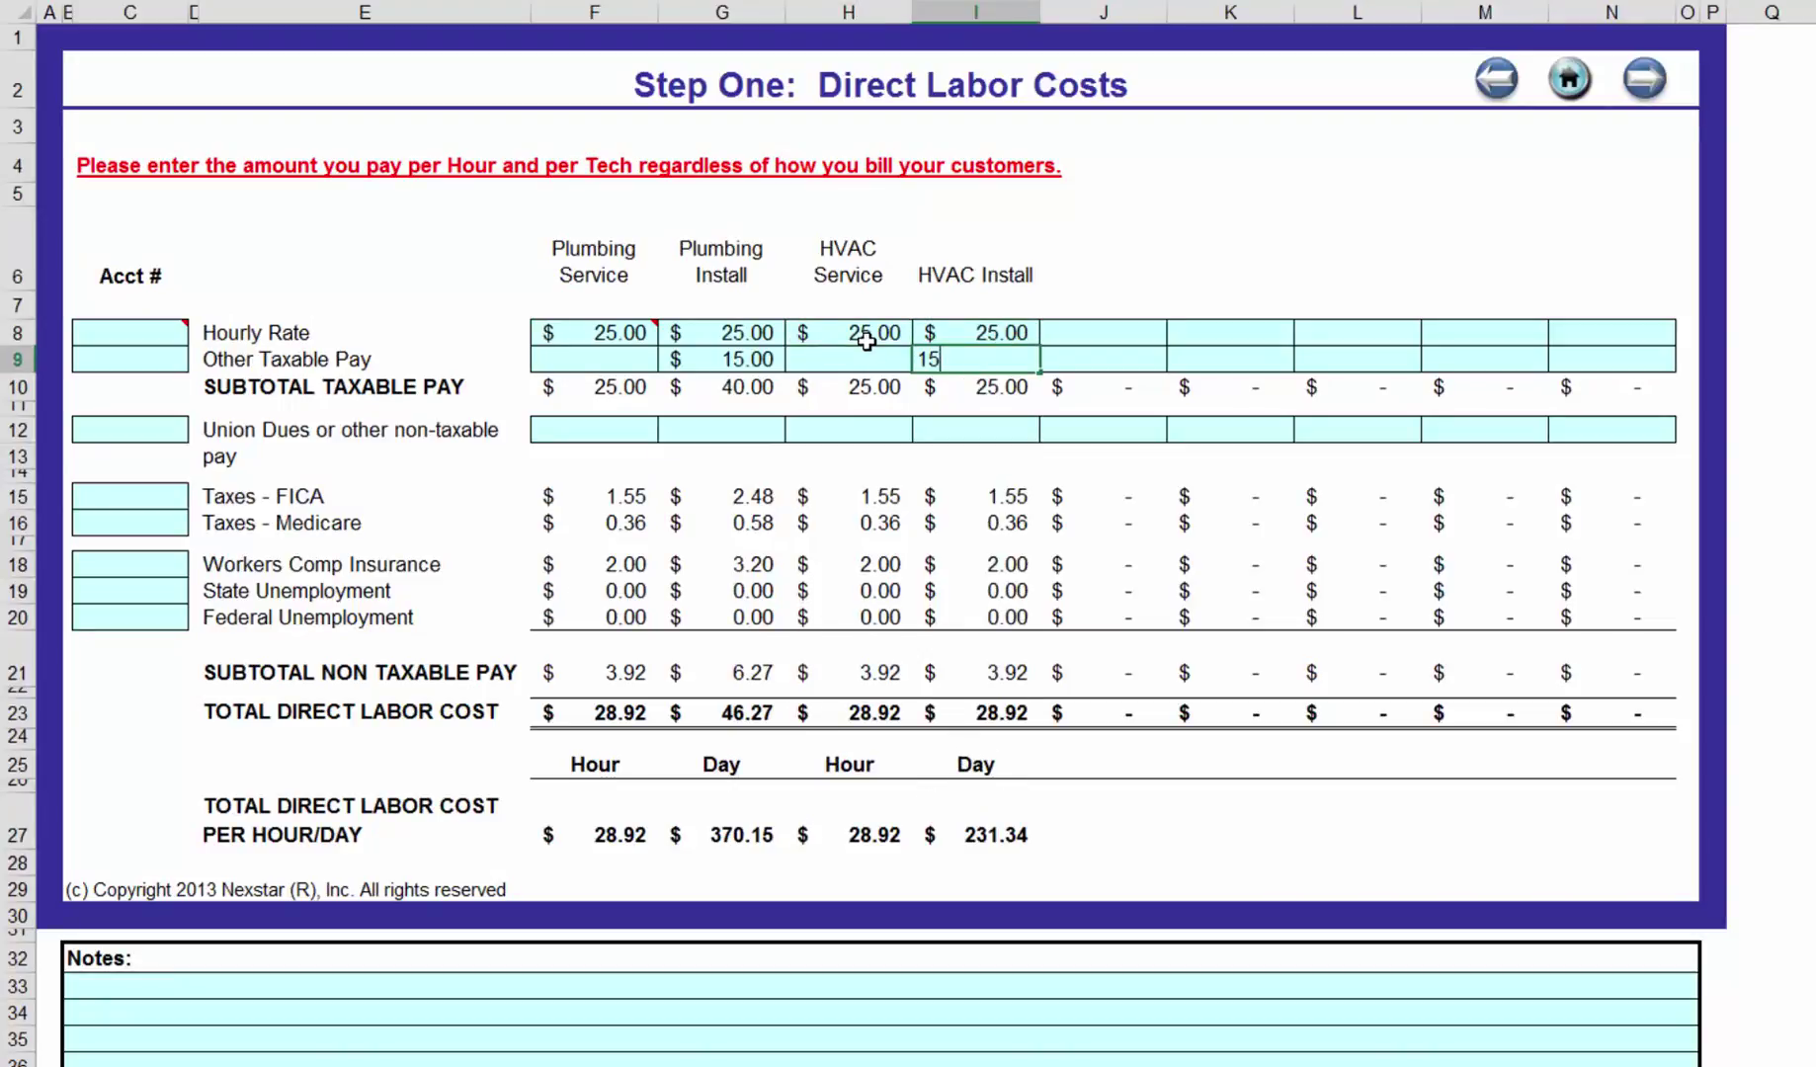
key(Return)
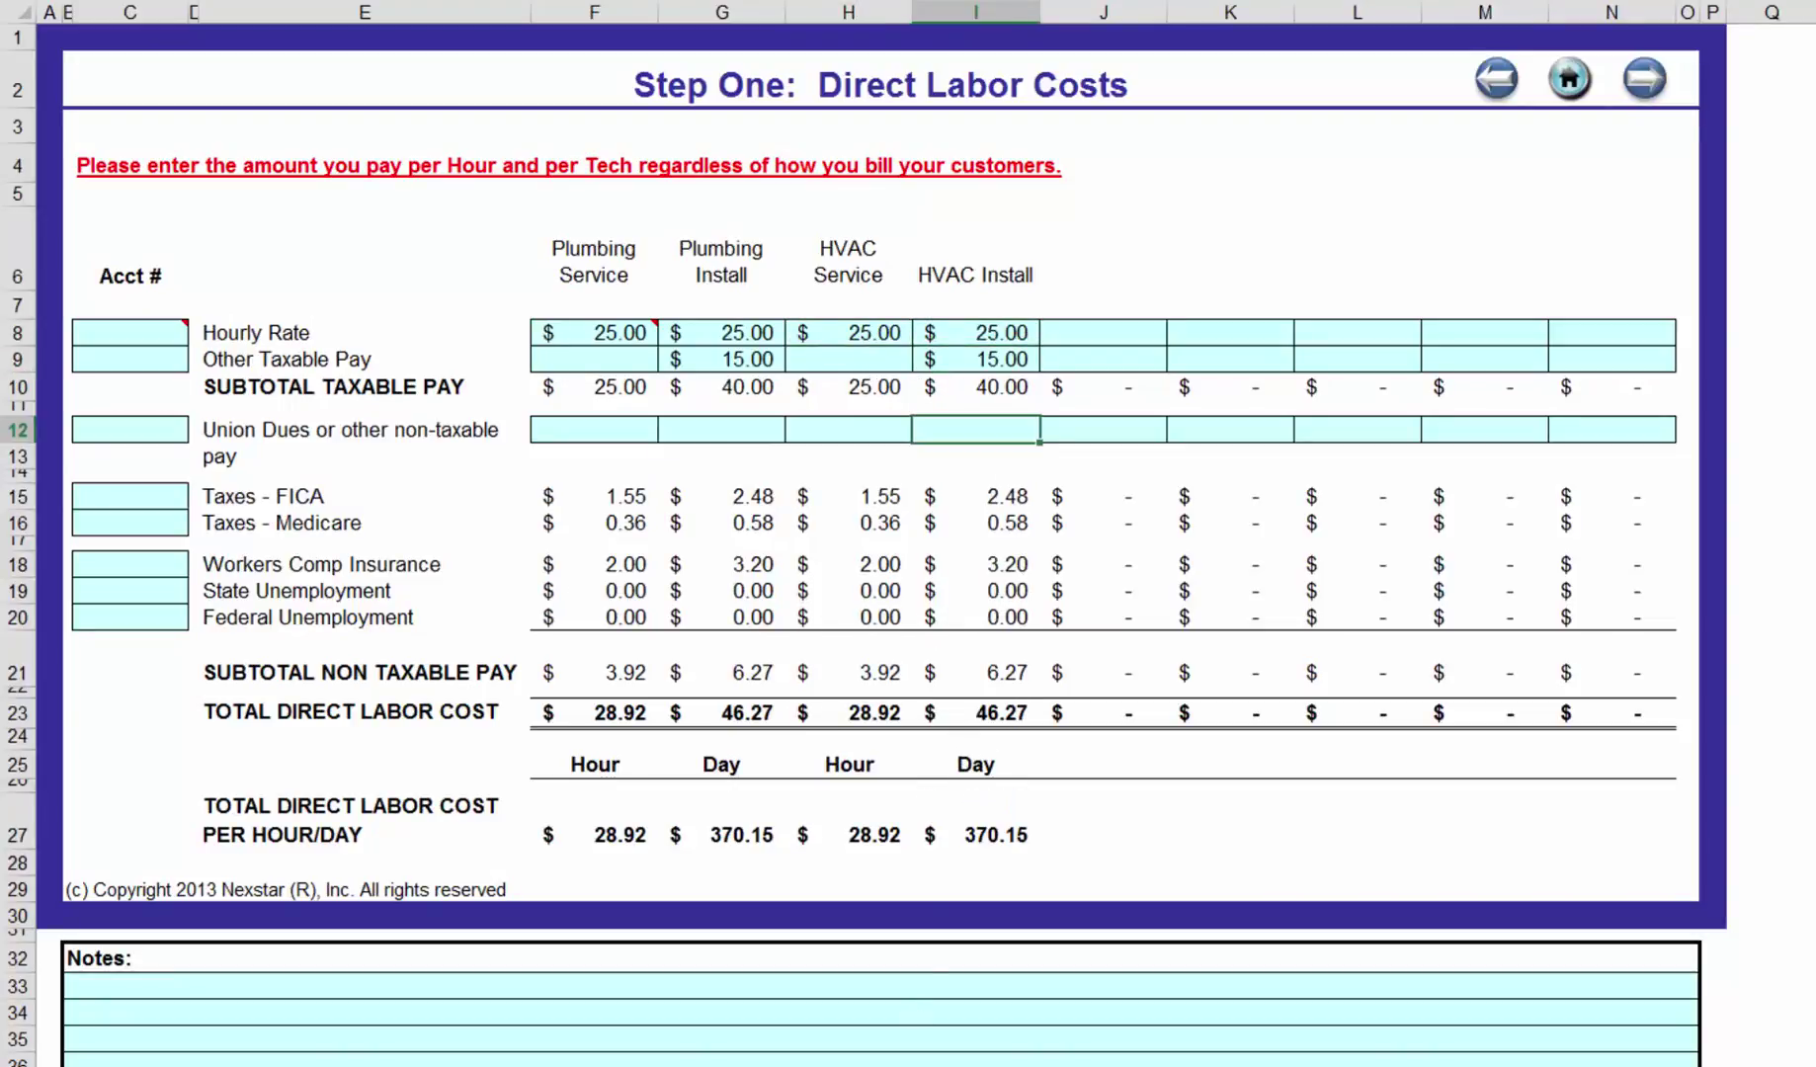
Check the comment on the Plumbing Service technician count in the Welcome sheet and return to Step Two: Time Off.
click(1644, 79)
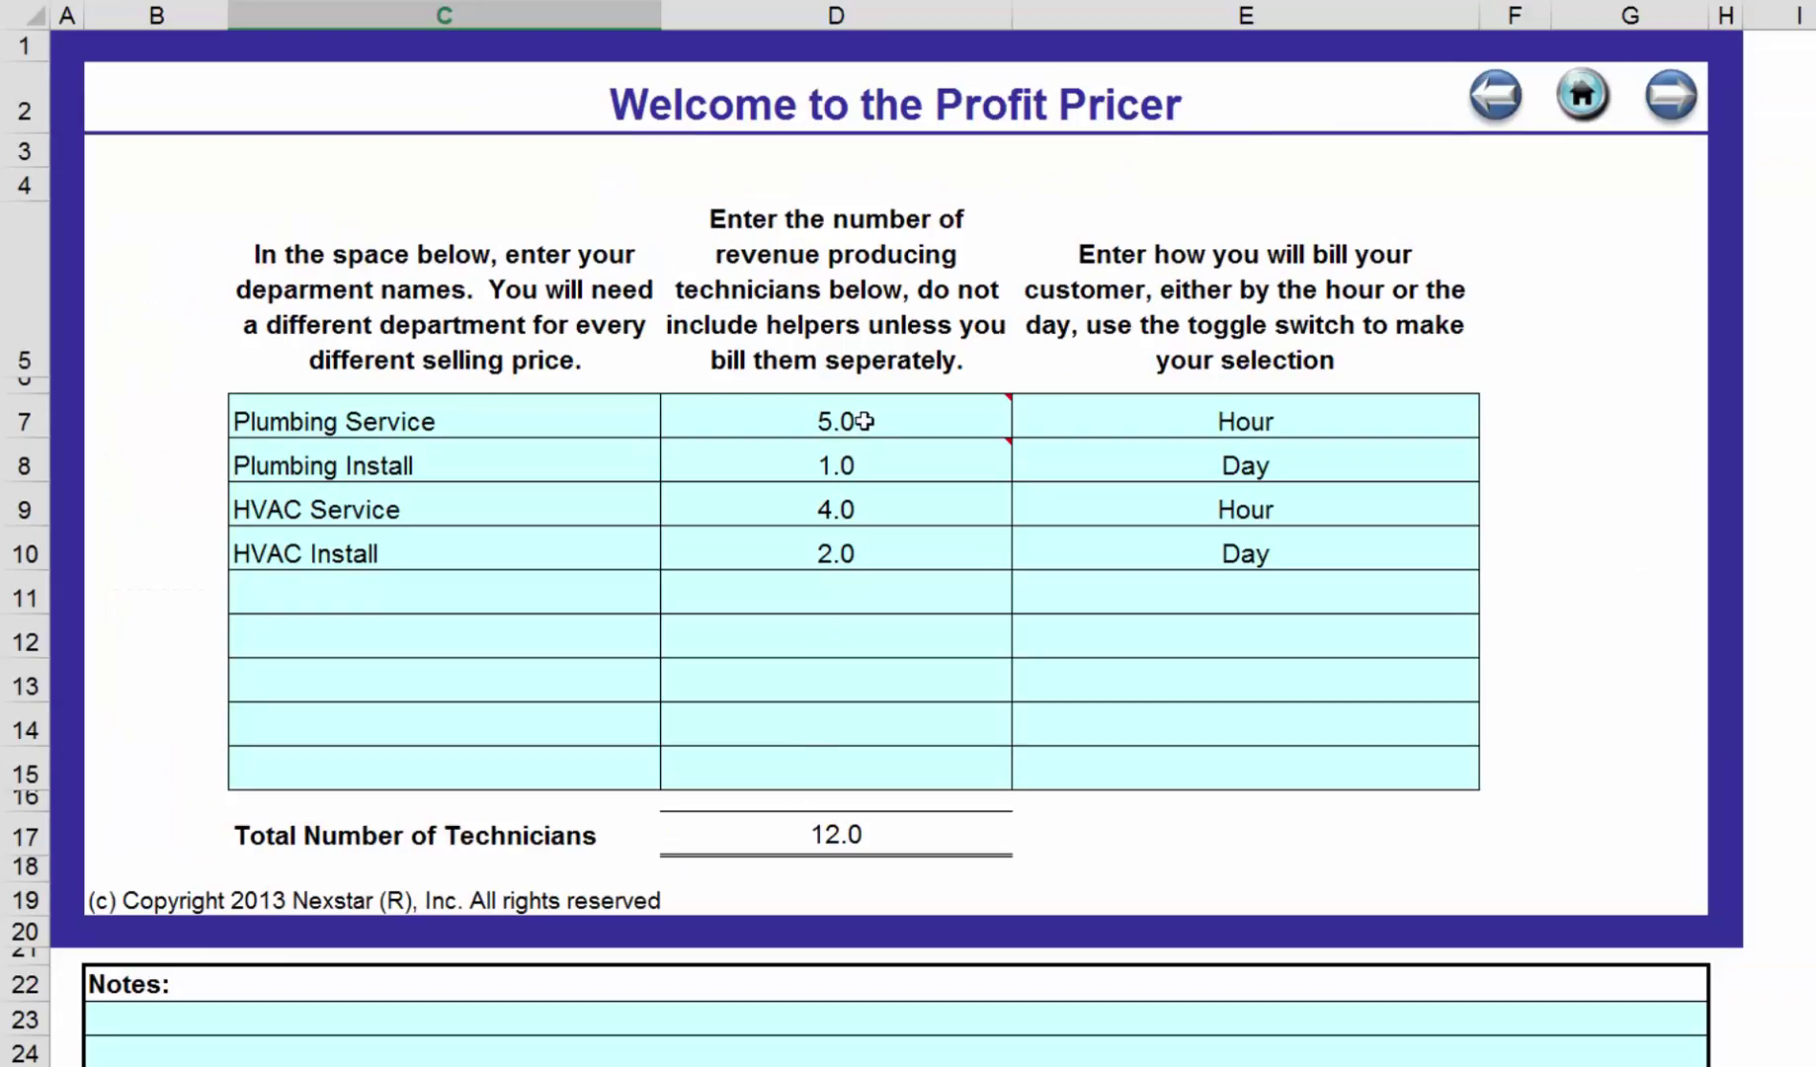
mouse_move(860, 420)
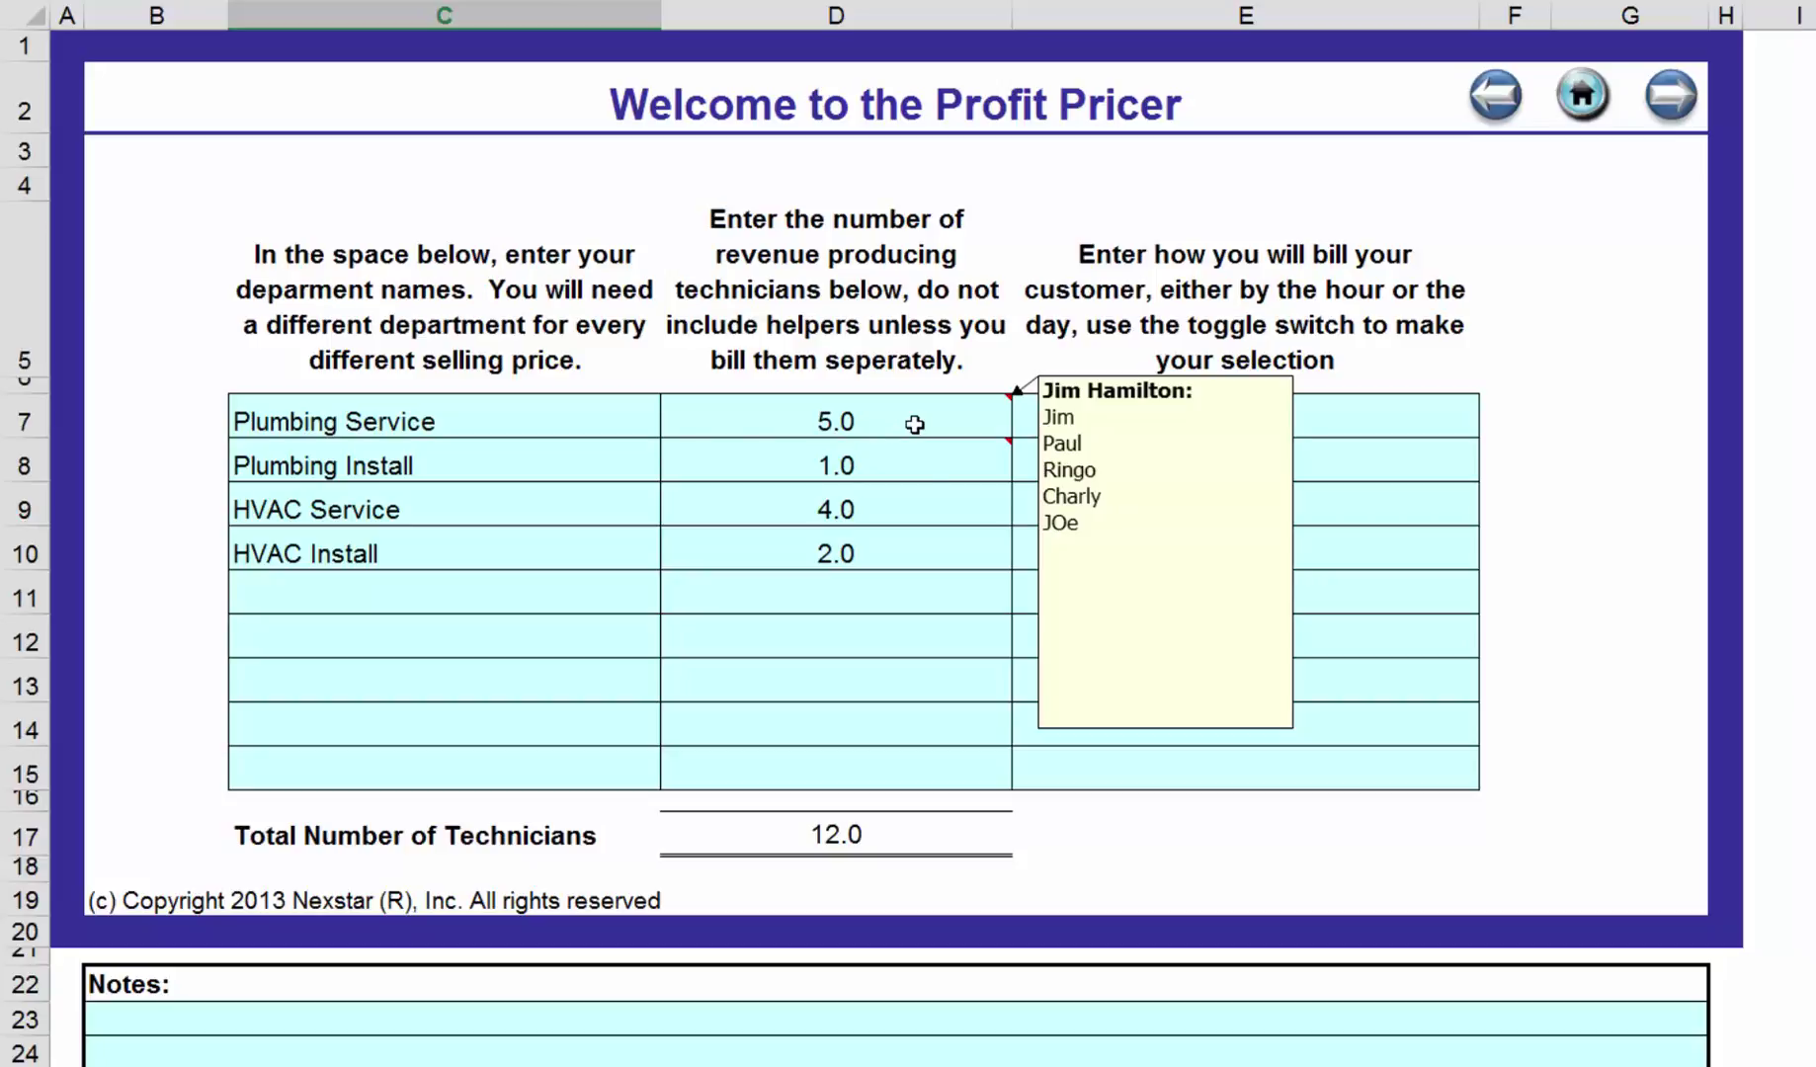
click(756, 1065)
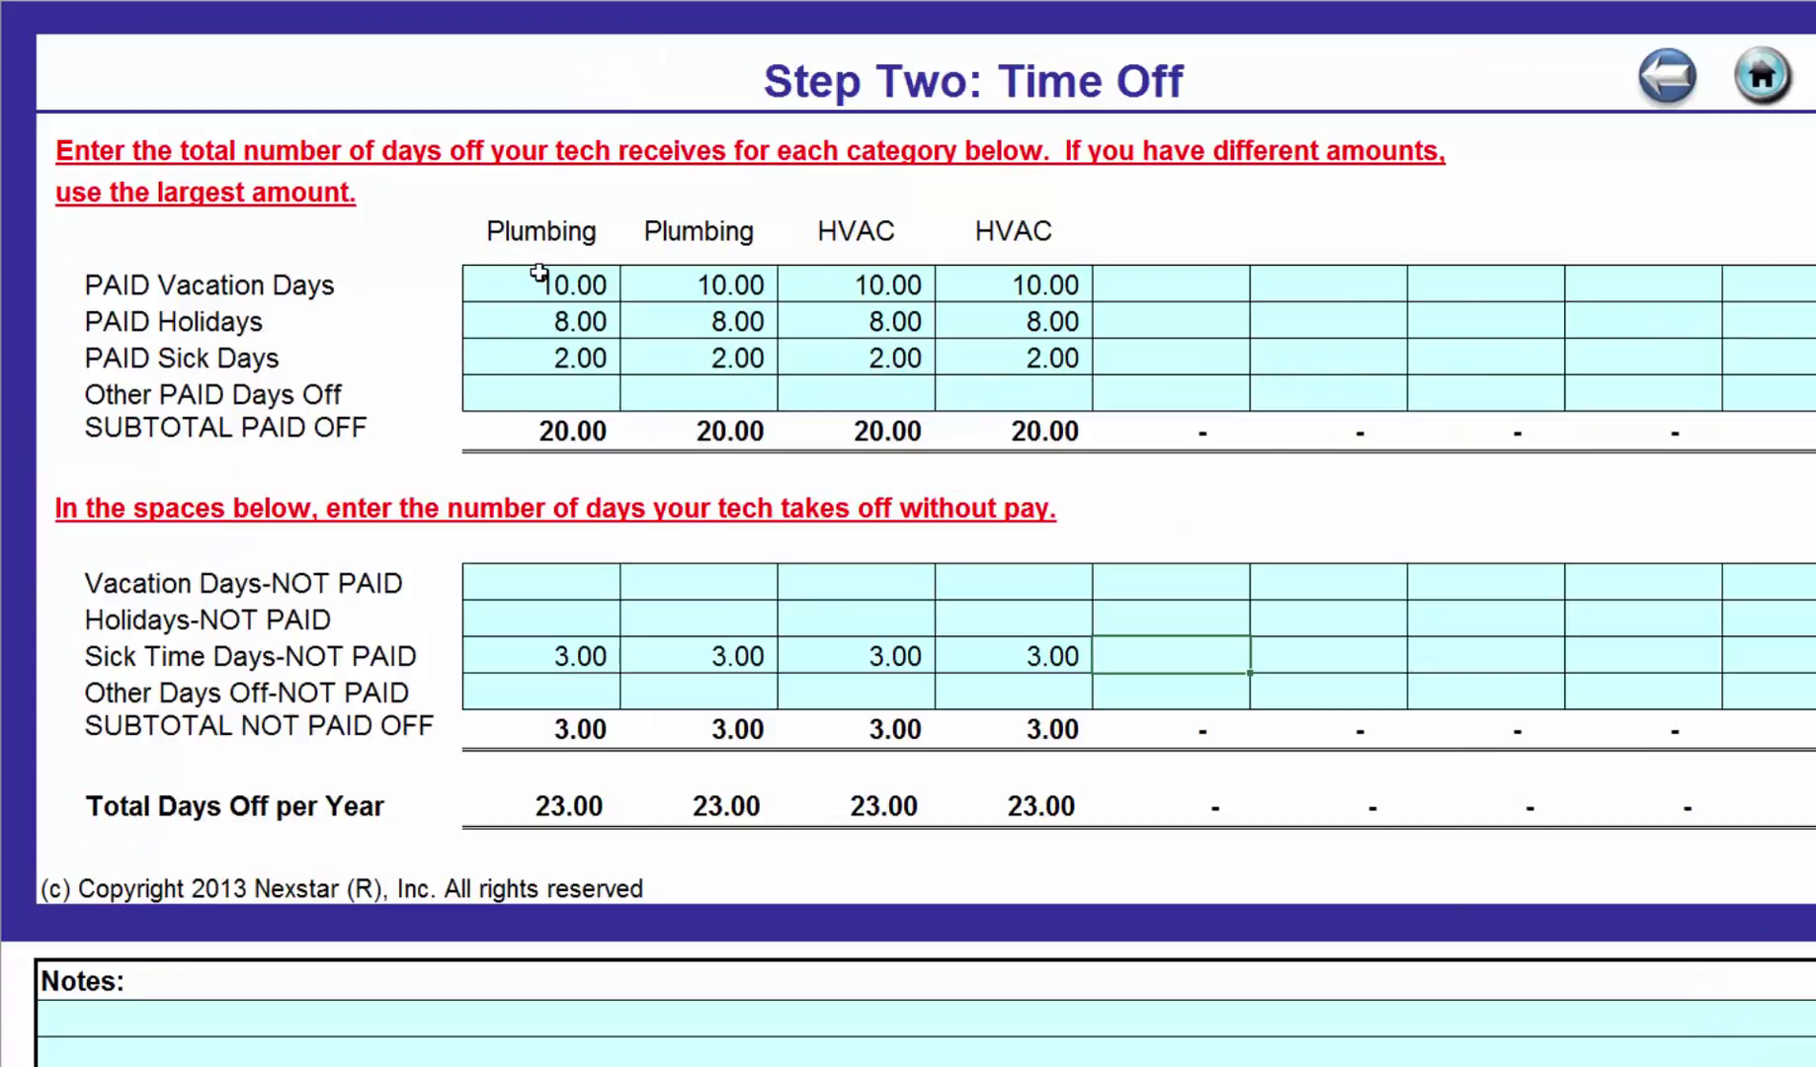
Review the paid and unpaid days off of all four departments and go to Step Three: Calculation of Cost Per Available Work Unit.
drag(538, 273, 1028, 405)
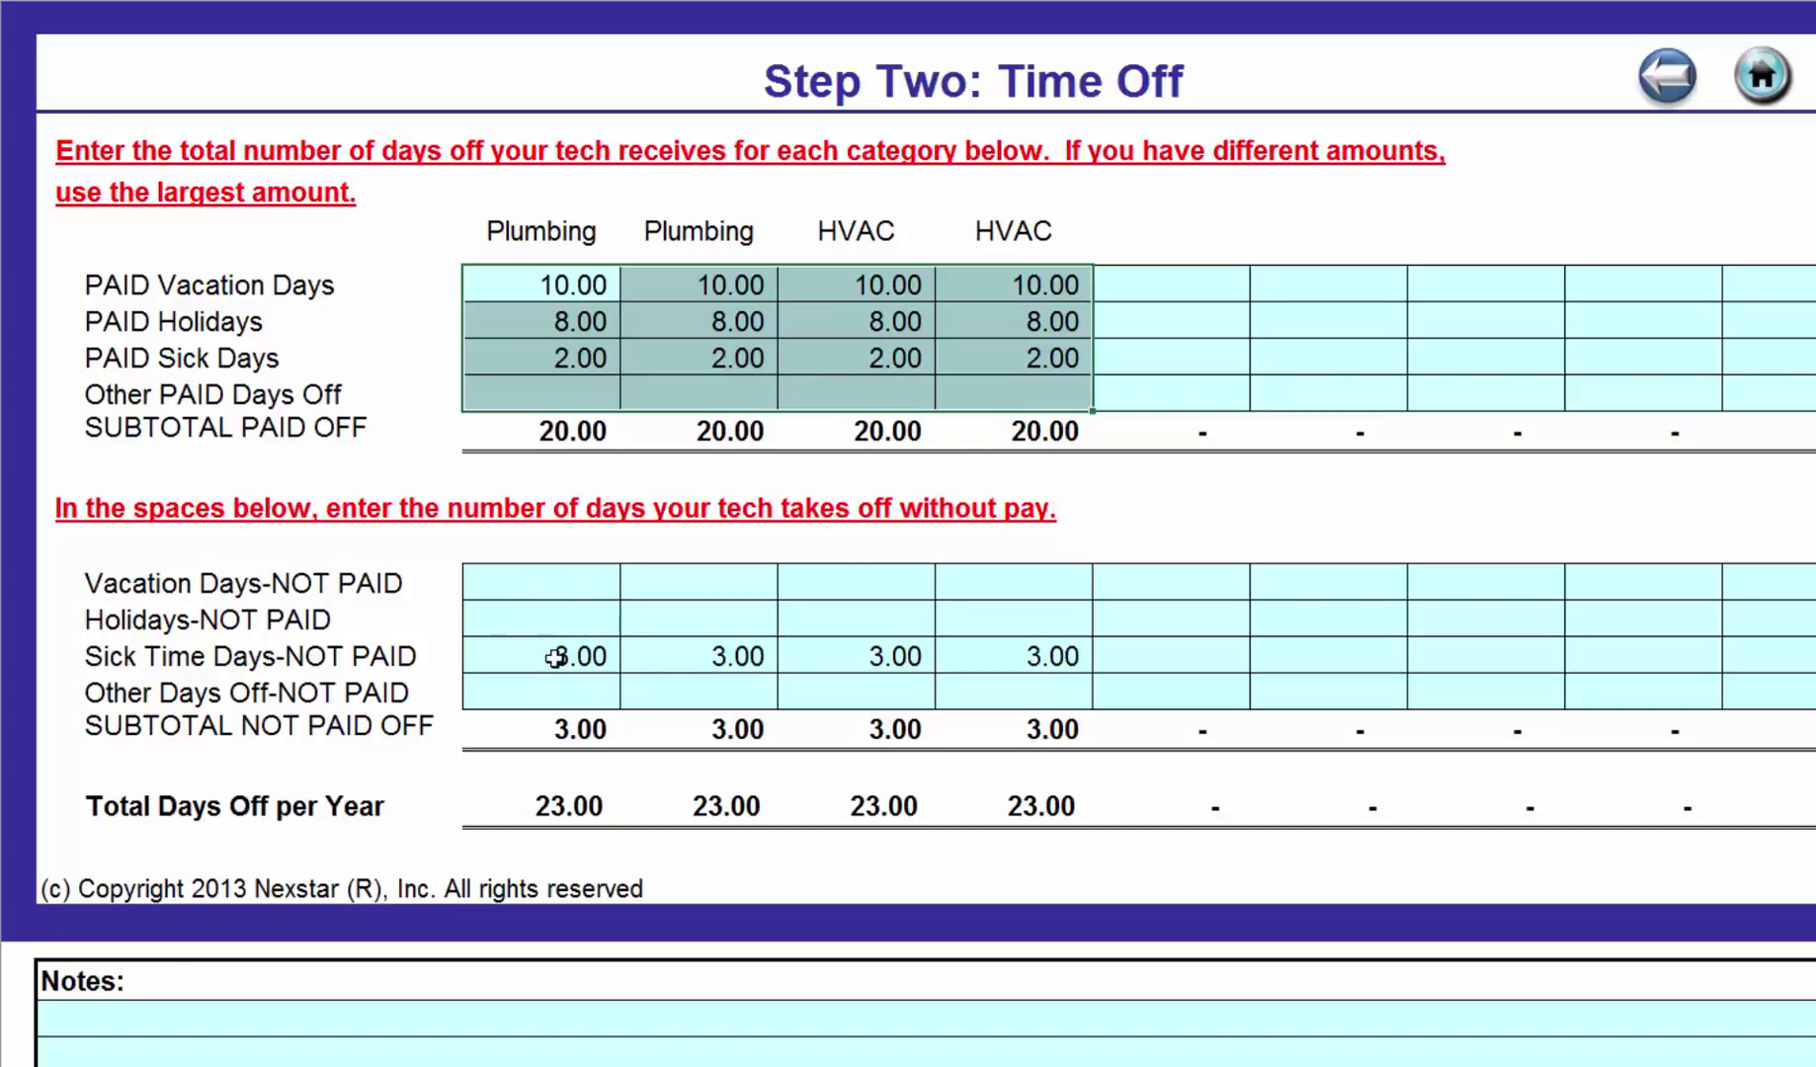
drag(543, 583, 1046, 687)
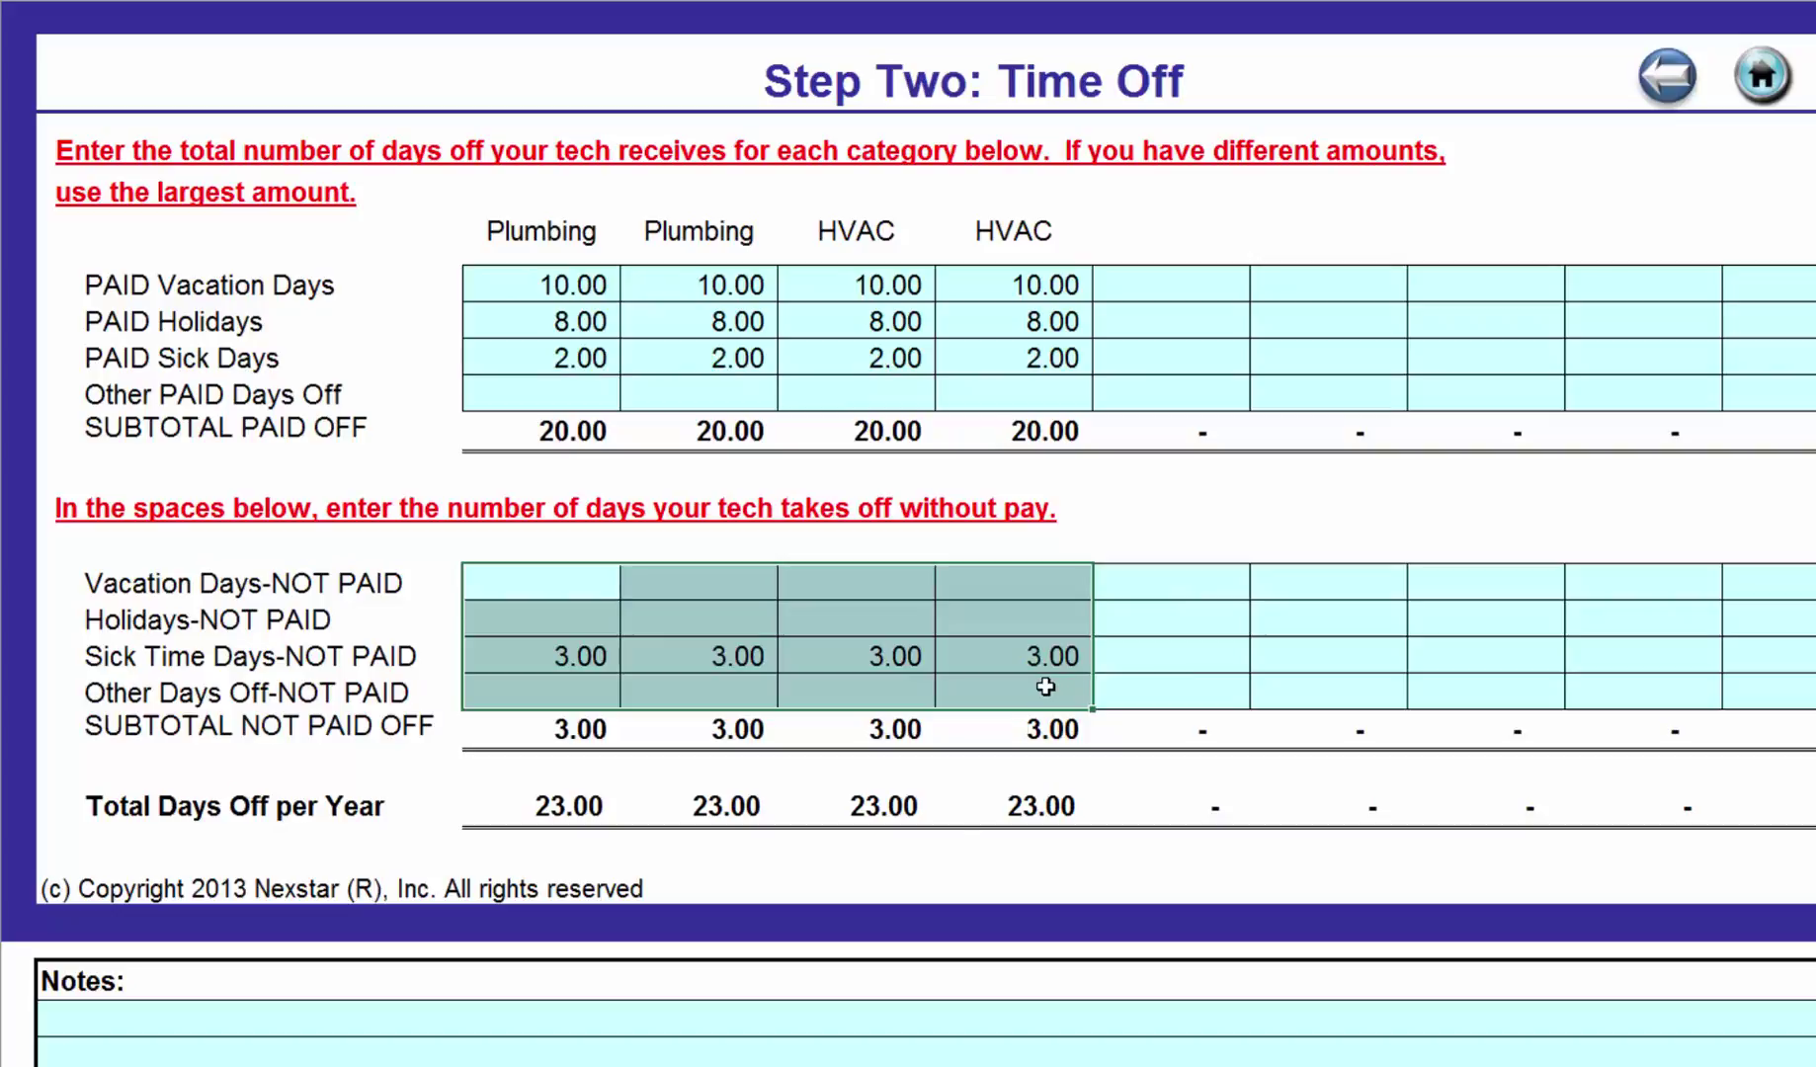
key(ctrl+Page_Down)
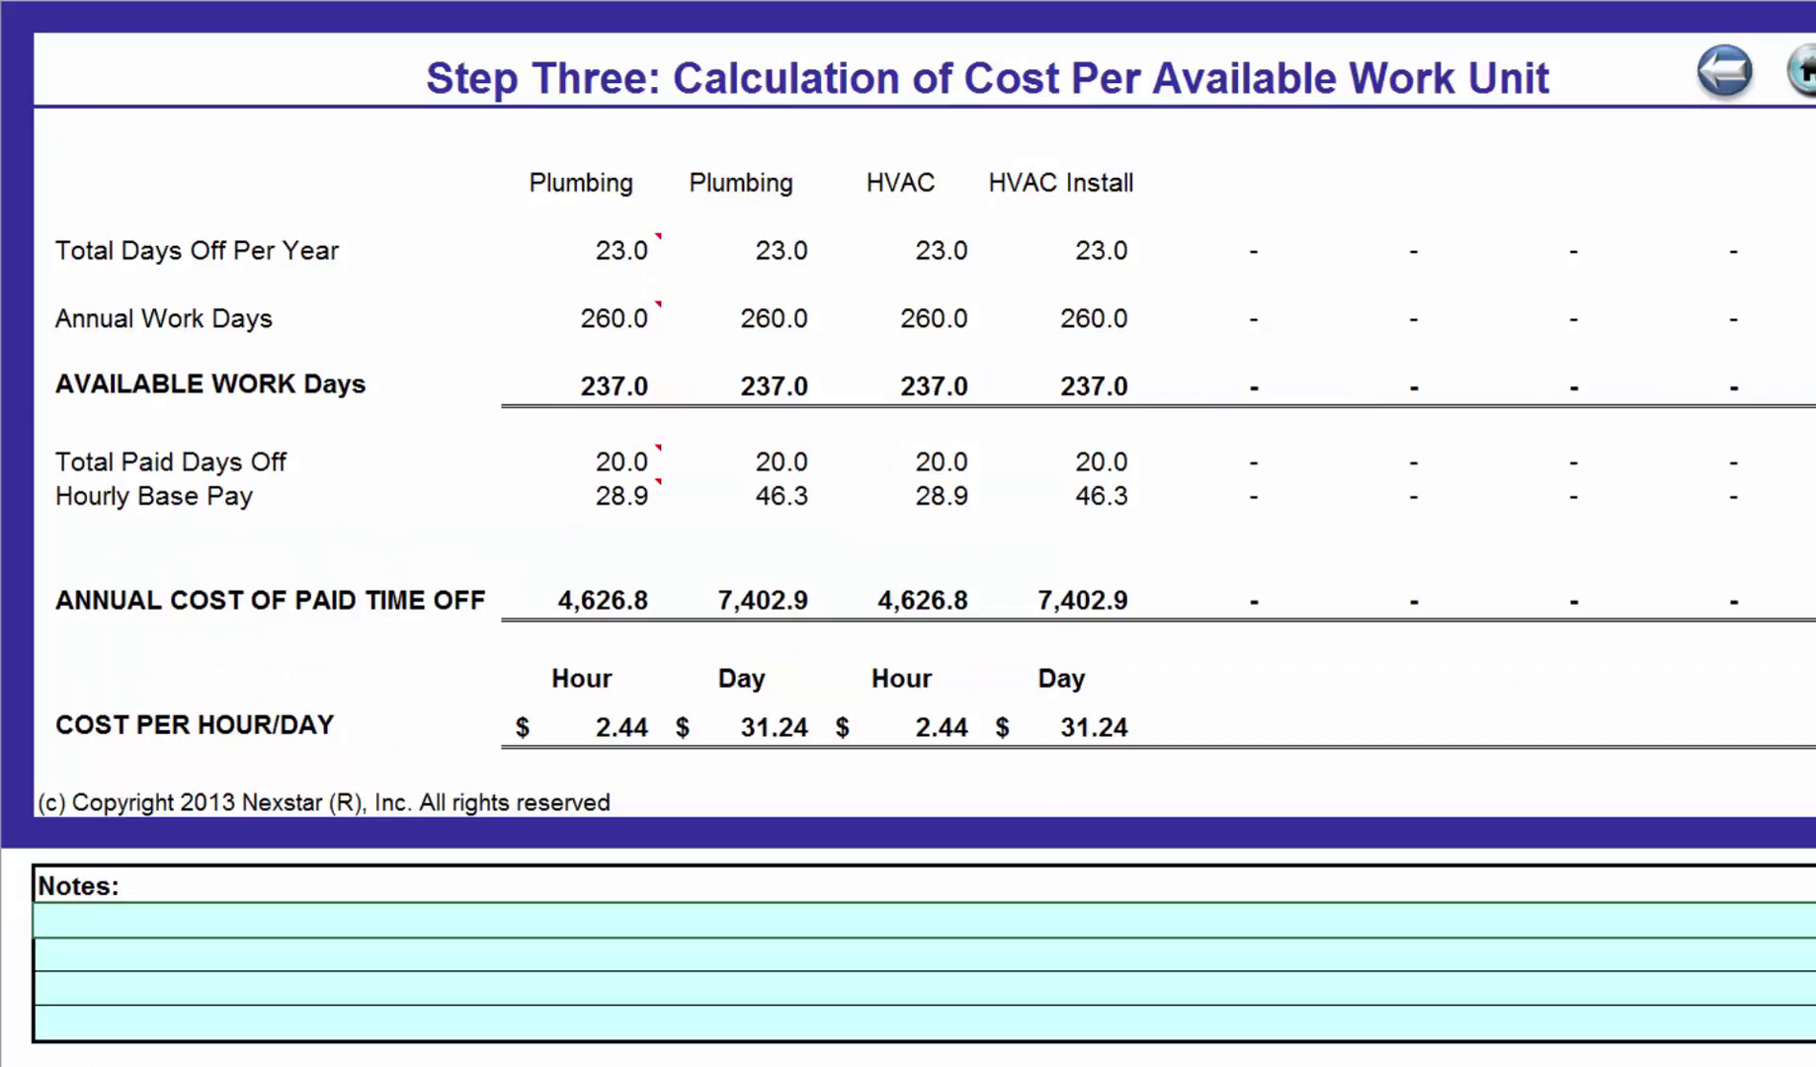